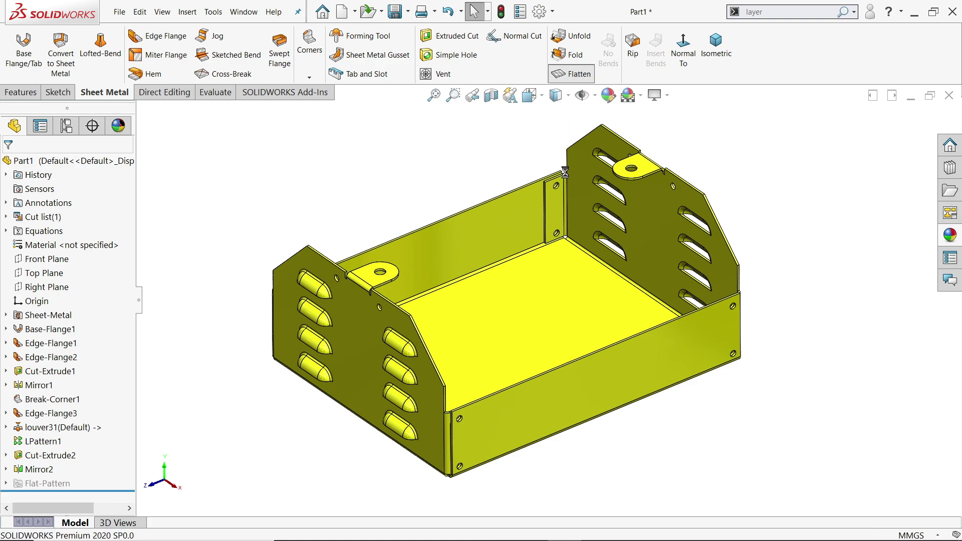
Flatten the enclosure to check its flat pattern, then fold it back and orbit it.
left_click(575, 75)
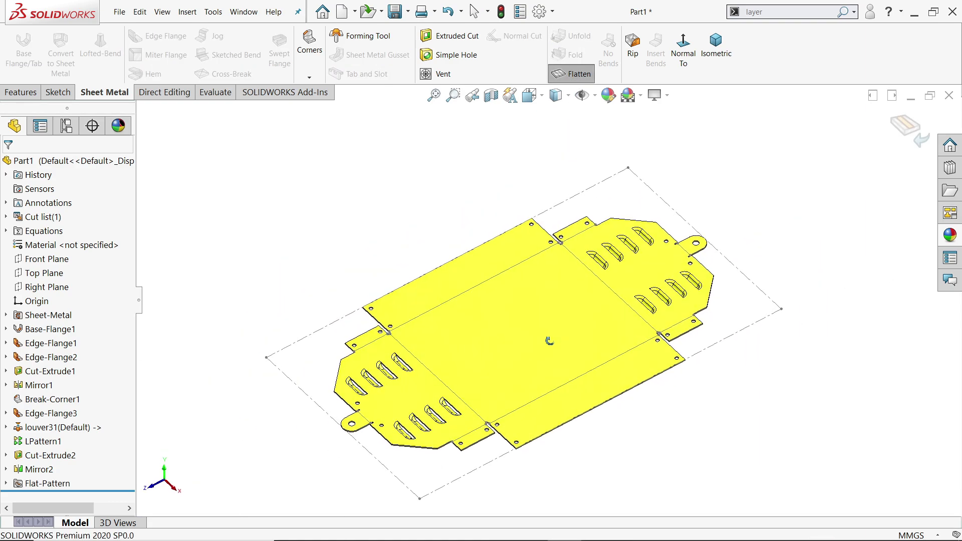
left_click(569, 74)
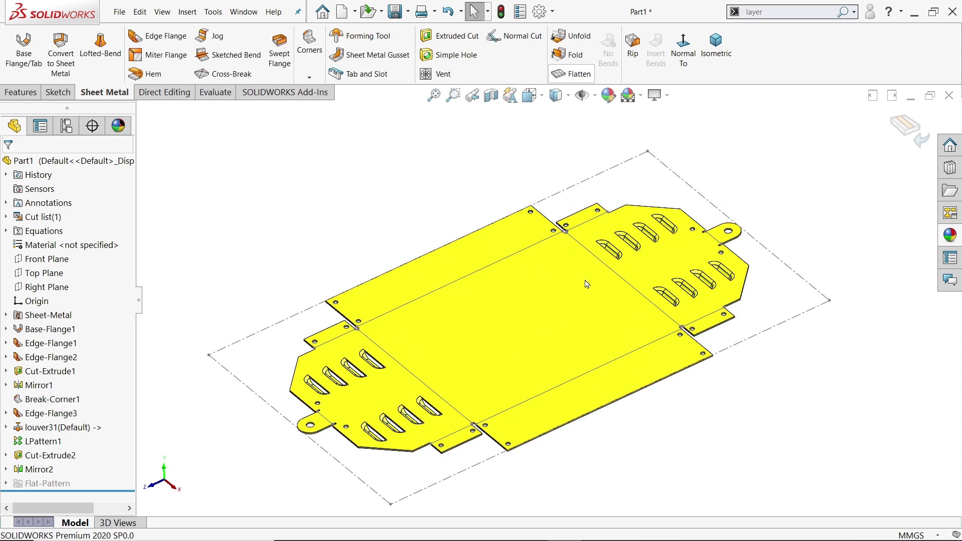
scroll(569, 337, "down", 6)
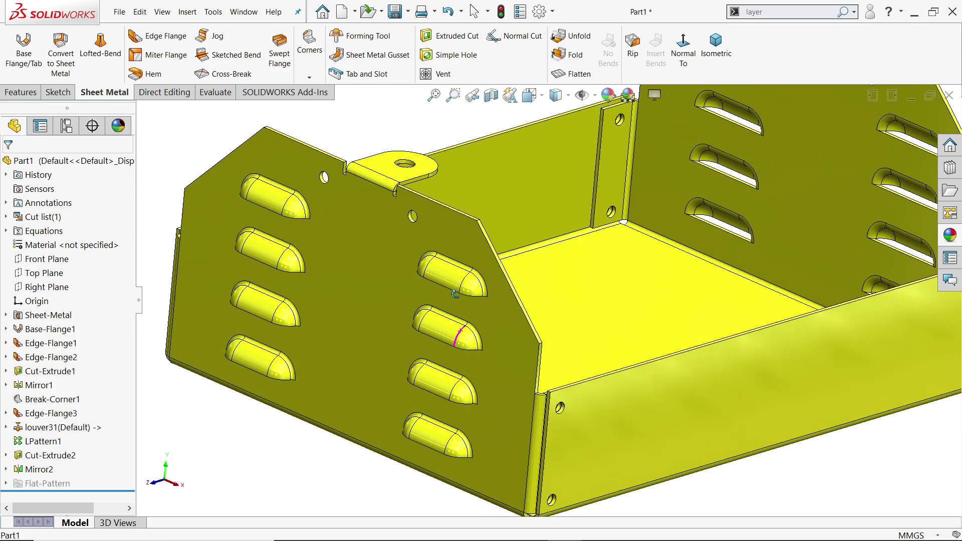
middle_click_drag(455, 294, 494, 197)
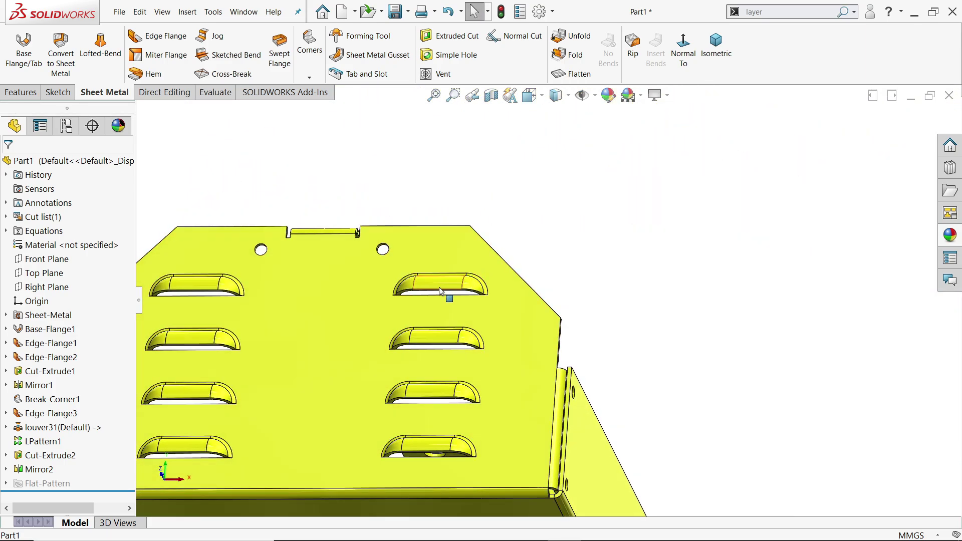
middle_click_drag(496, 266, 480, 321)
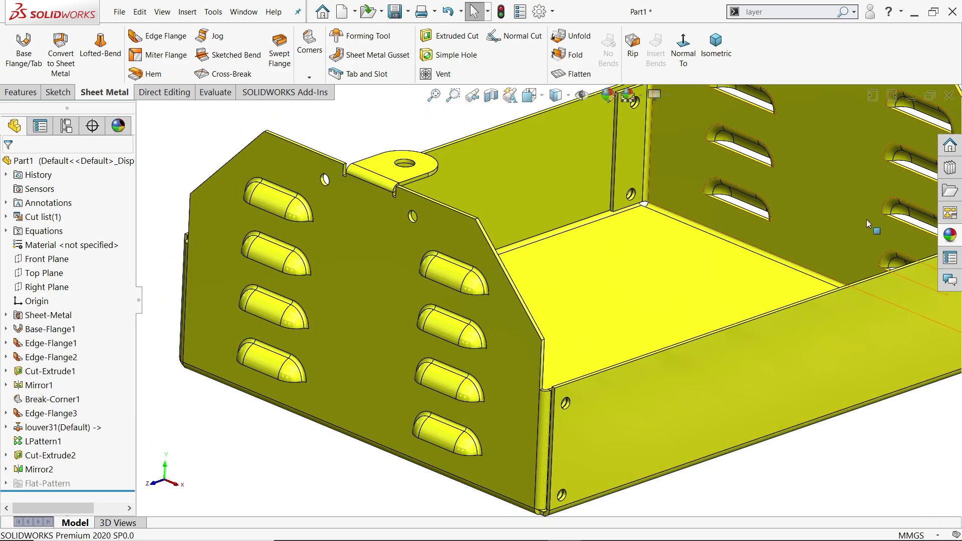
Browse the Design Library louver tools and try placing a louver on the side panel.
left_click(954, 166)
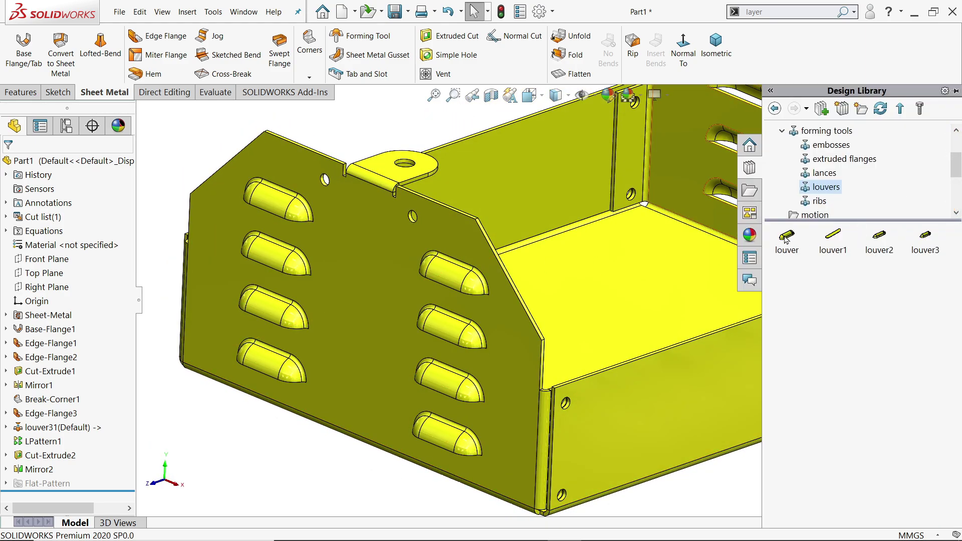
left_click_drag(785, 244, 317, 371)
scroll(318, 321, "down", 3)
mouse_move(666, 209)
middle_mouse_down()
mouse_move(622, 279)
mouse_move(639, 273)
mouse_move(606, 291)
mouse_move(678, 396)
middle_mouse_up()
In 222.PNG, examine the flat pattern, title block, top view and front view.
key("alt+Tab")
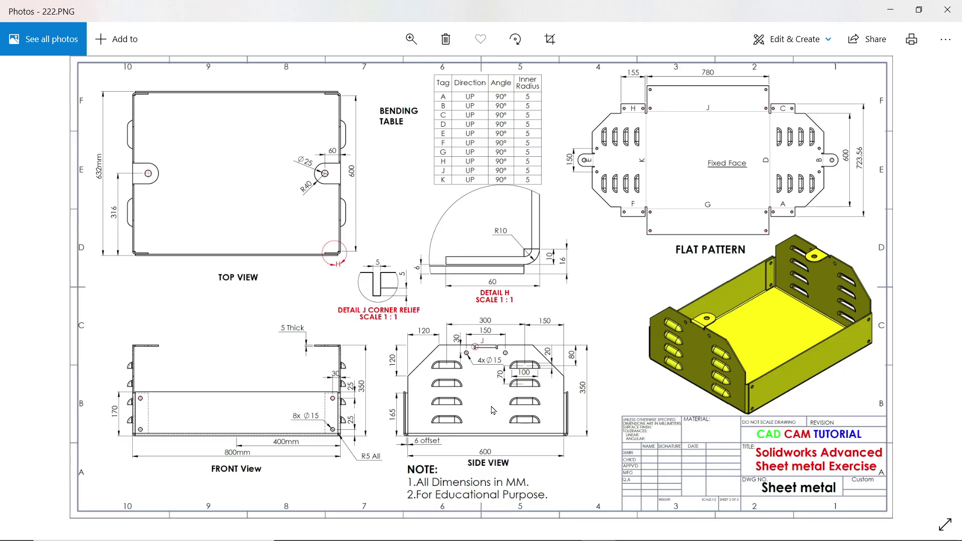
scroll(493, 411, "up", 5, "ctrl")
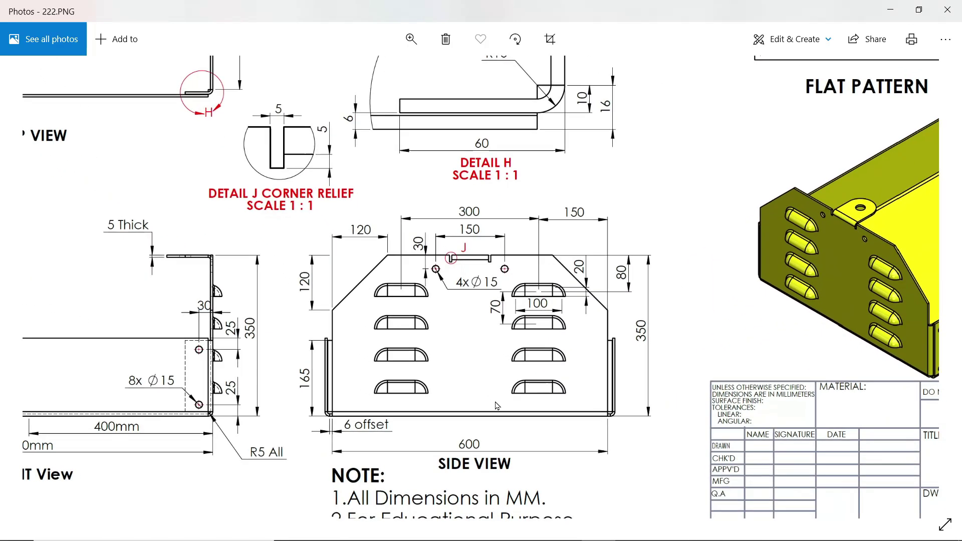
mouse_move(715, 352)
left_mouse_down()
mouse_move(437, 364)
mouse_move(457, 292)
mouse_move(733, 396)
left_mouse_up()
mouse_move(493, 304)
left_mouse_down()
mouse_move(574, 305)
mouse_move(780, 267)
mouse_move(698, 259)
left_mouse_up()
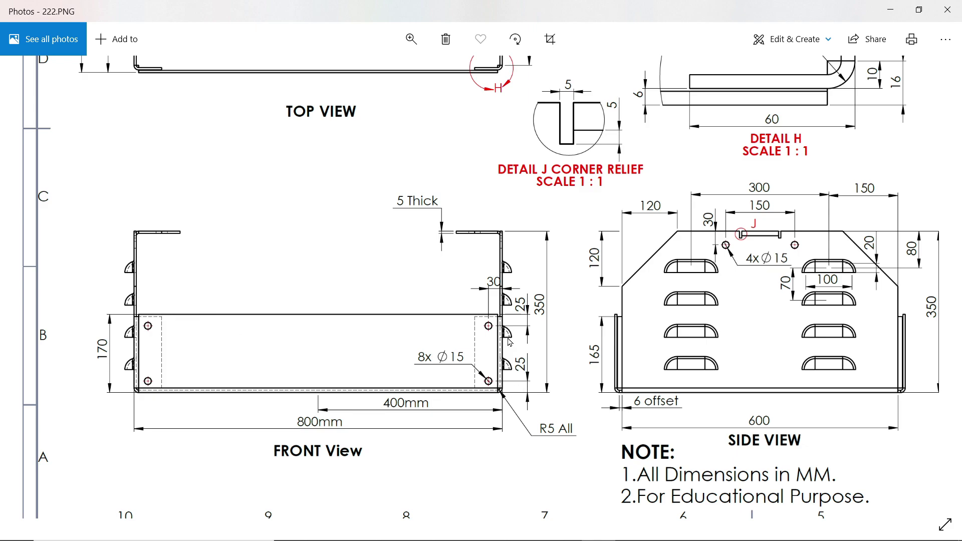
scroll(509, 341, "up", 2)
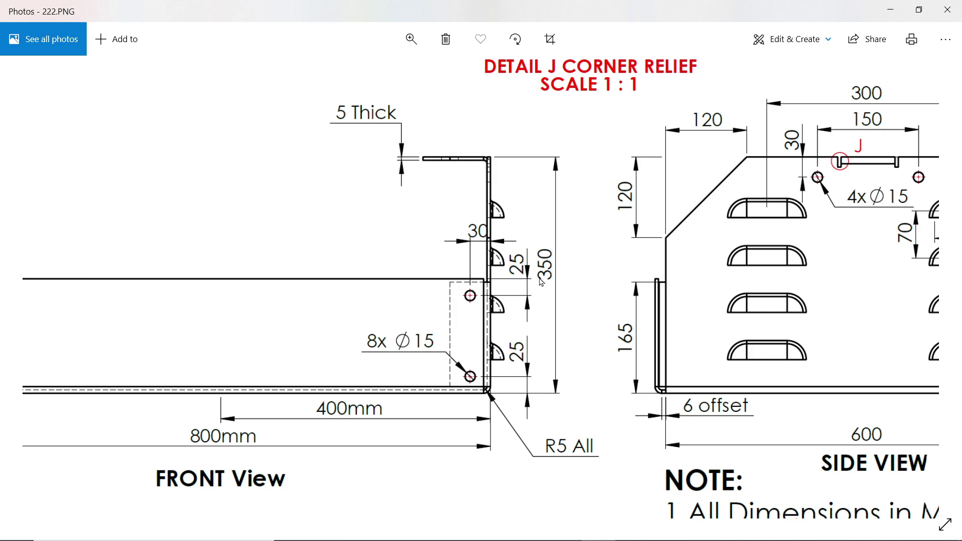
scroll(542, 283, "down", 2)
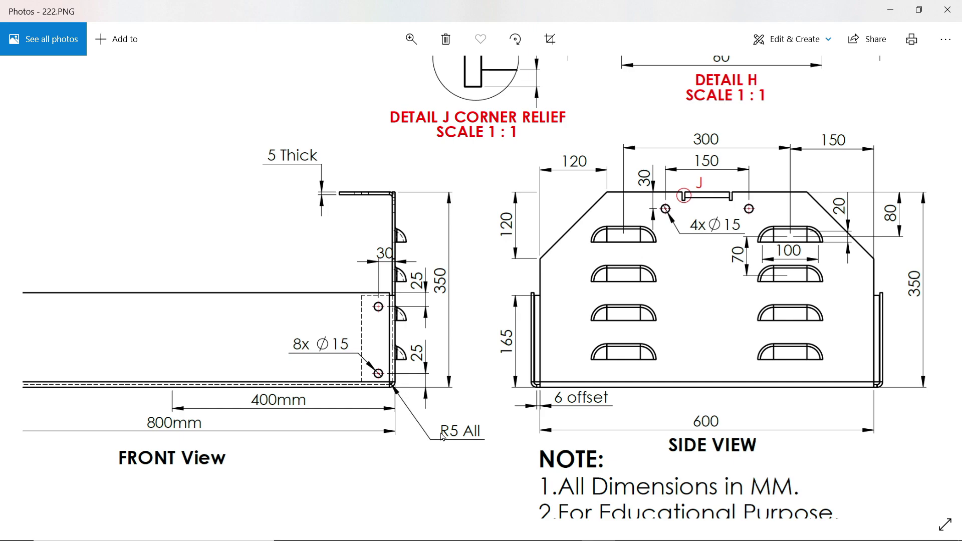
left_click_drag(462, 283, 577, 288)
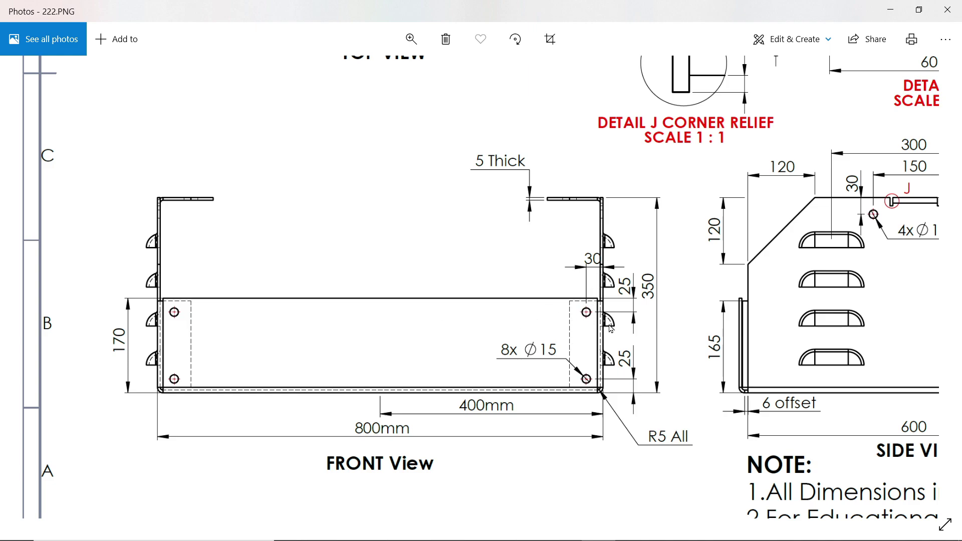
scroll(608, 329, "down", 3)
scroll(595, 324, "up", 3)
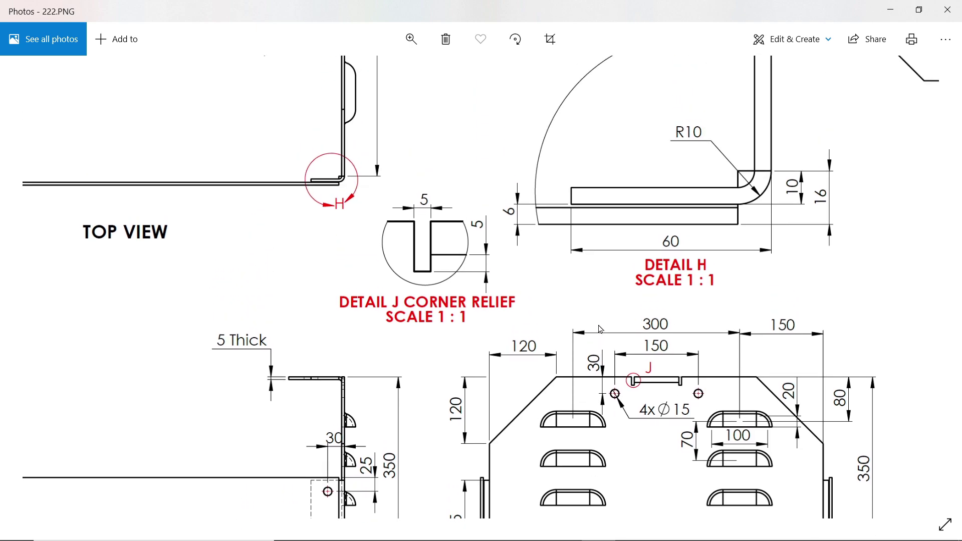
scroll(473, 178, "down", 1)
scroll(421, 381, "up", 1)
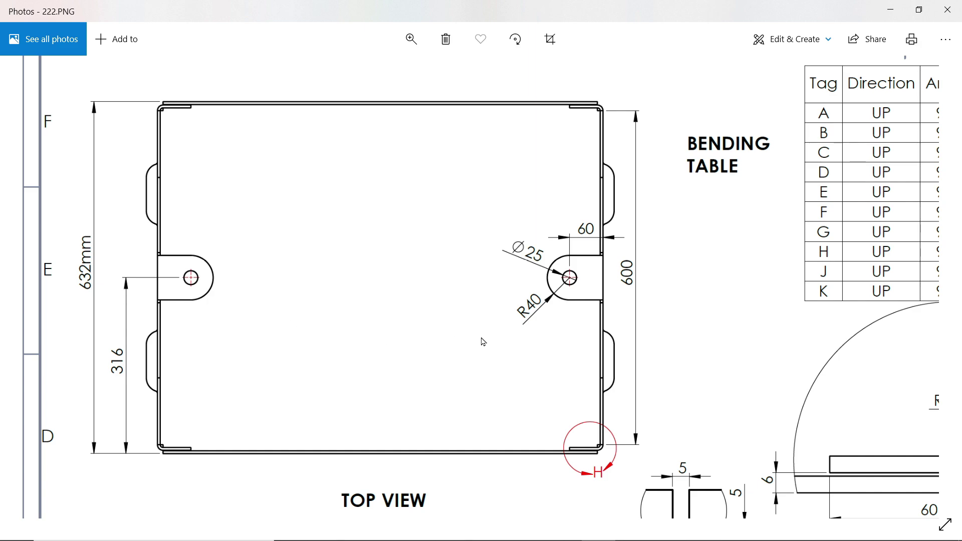
Read the bending table, Detail H, Detail J and the 600 × 350 side view.
mouse_move(483, 342)
left_mouse_down()
mouse_move(451, 282)
mouse_move(241, 235)
left_mouse_up()
left_click_drag(597, 367, 555, 350)
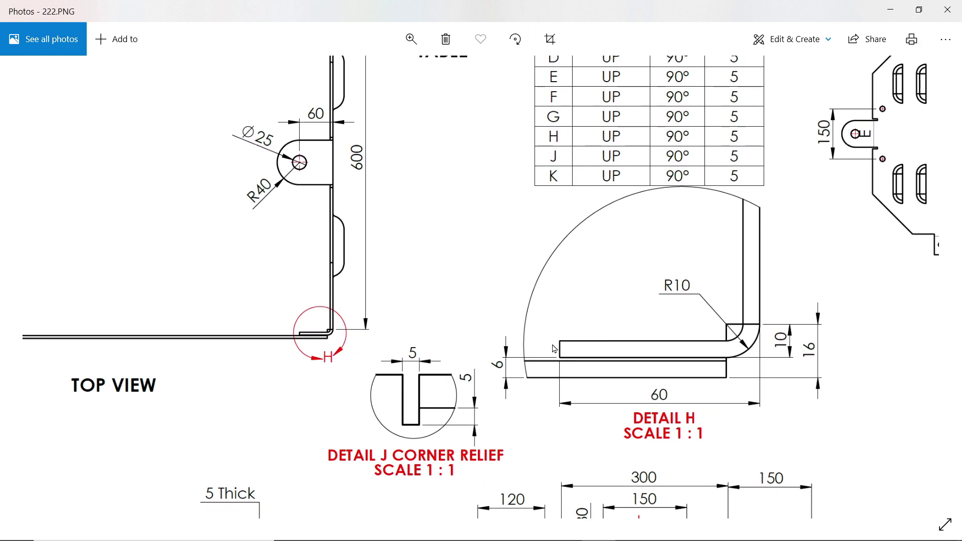
scroll(782, 354, "up", 3)
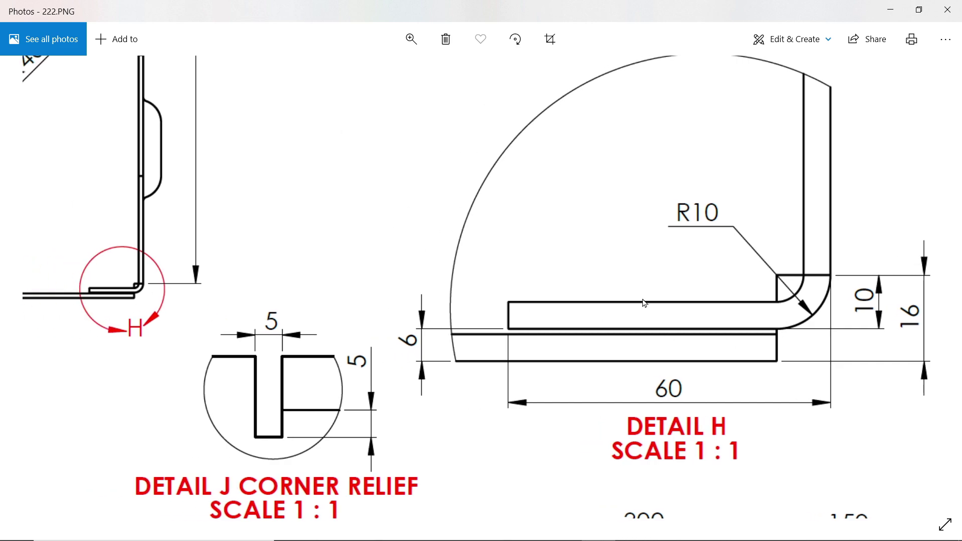
left_click_drag(683, 302, 560, 307)
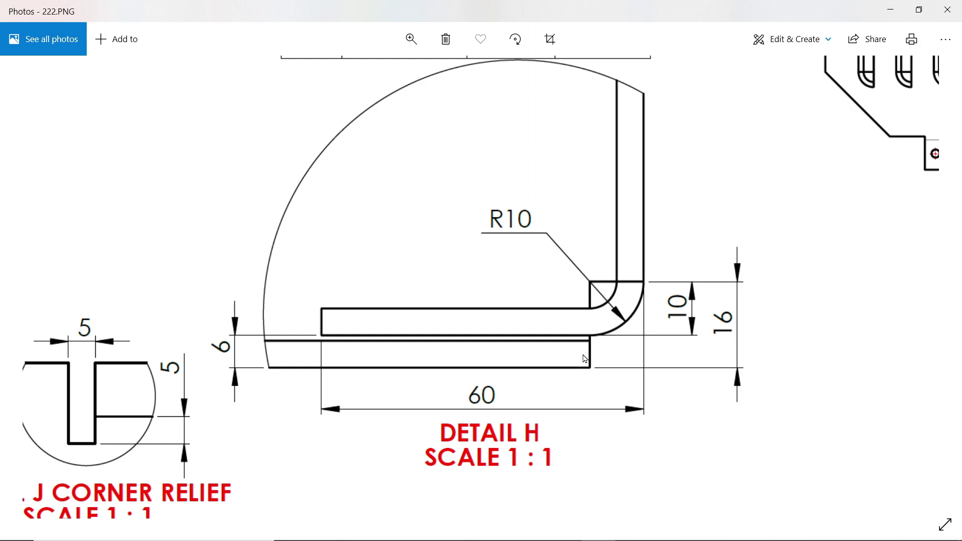
scroll(642, 388, "down", 3)
left_click_drag(591, 416, 620, 182)
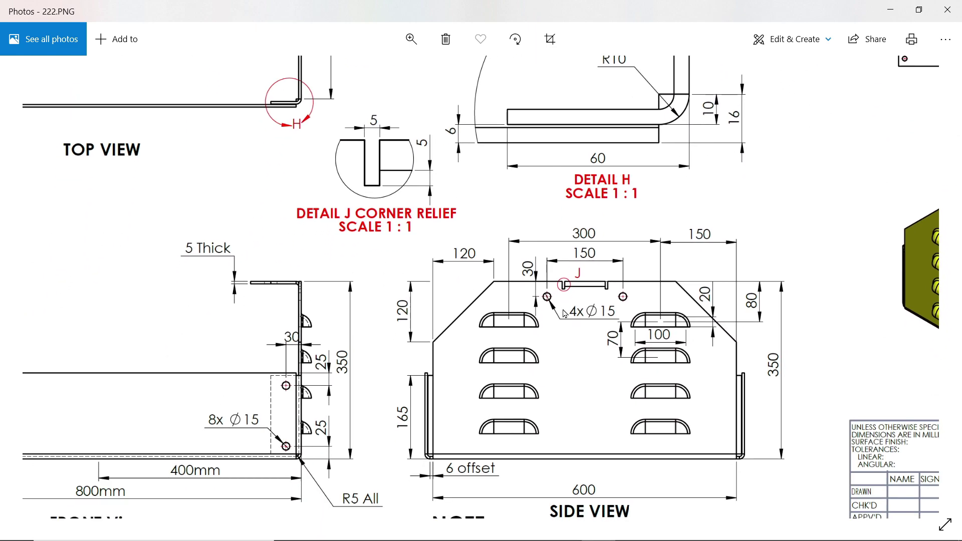
scroll(464, 392, "up", 3)
left_click_drag(464, 392, 274, 396)
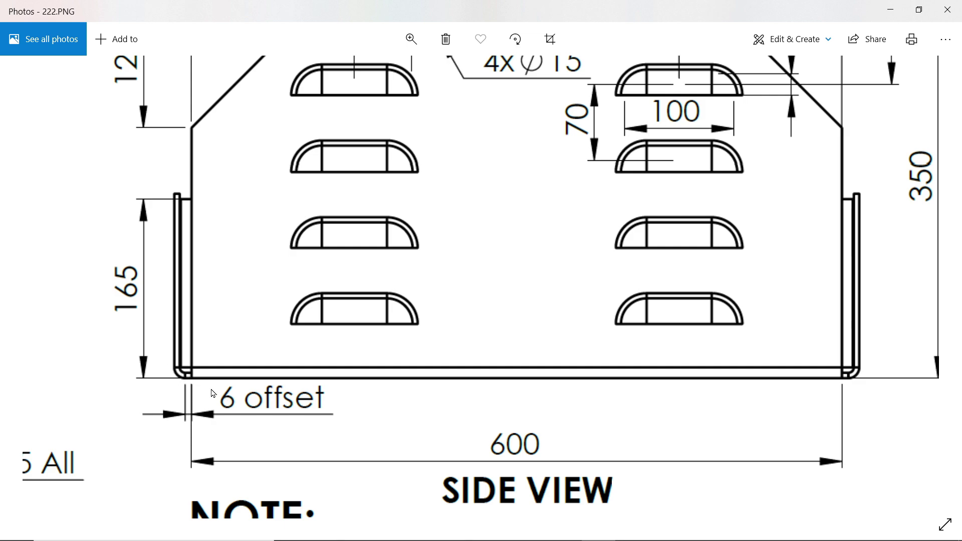
On the Right Plane, sketch an L: a horizontal line from the origin, then a vertical line.
left_click(890, 9)
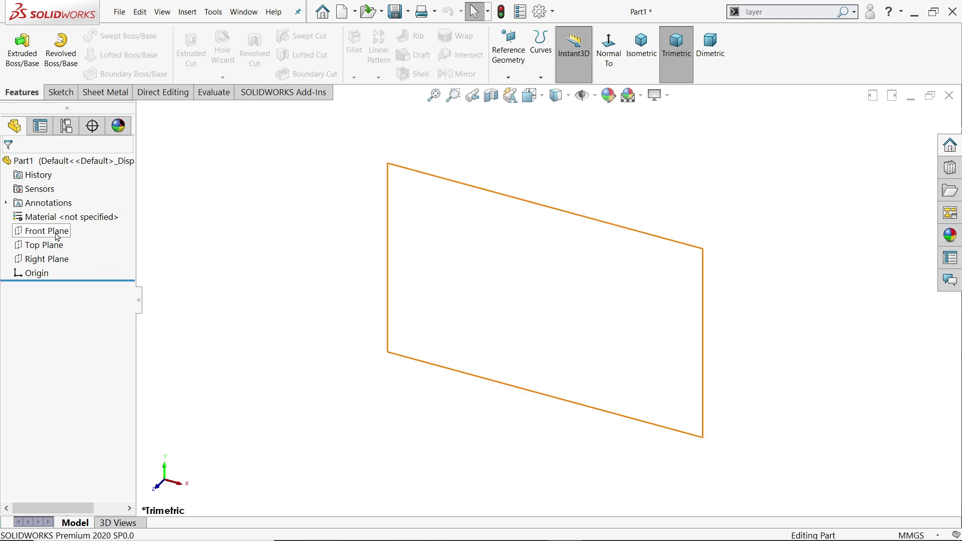
left_click(38, 260)
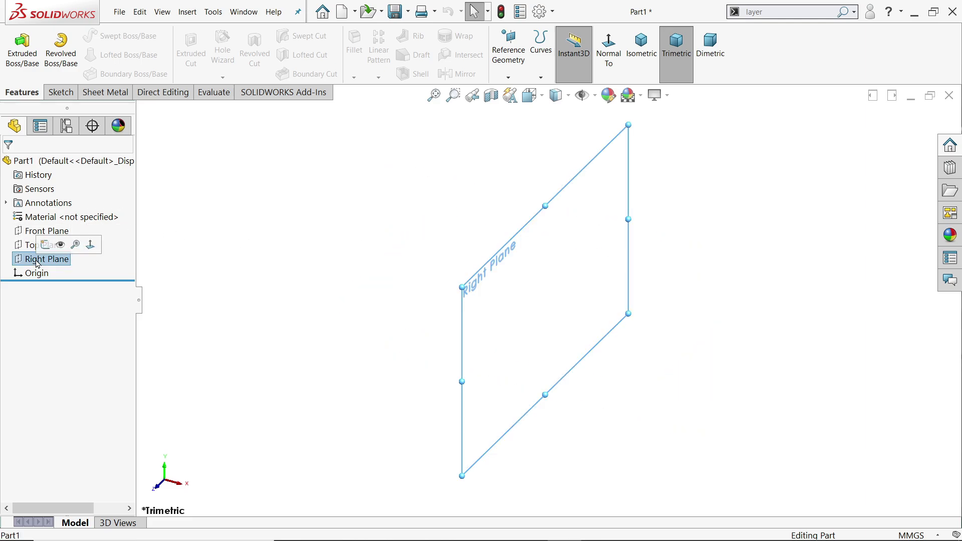
left_click(48, 247)
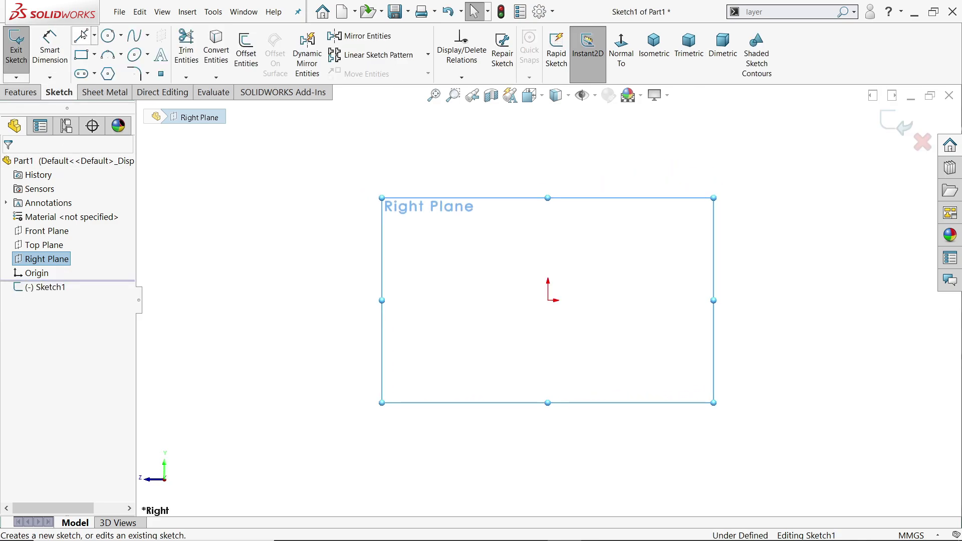
left_click(81, 35)
left_click(547, 300)
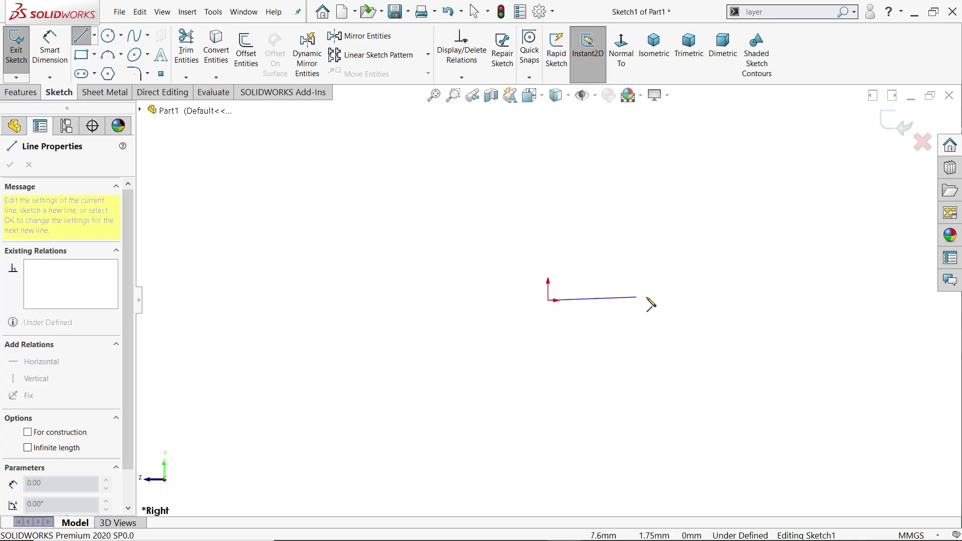
left_click(696, 300)
left_click(697, 153)
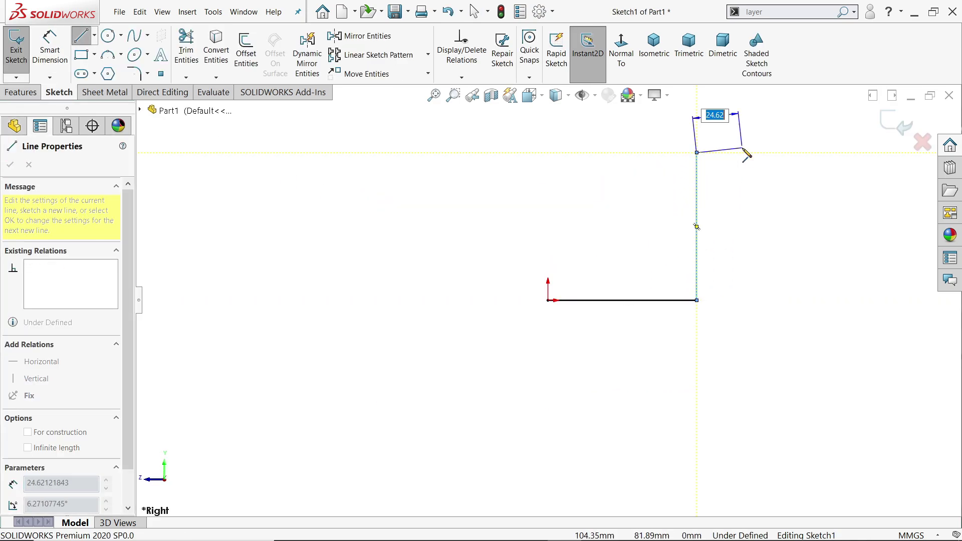
right_click(741, 147)
left_click(754, 155)
key("f")
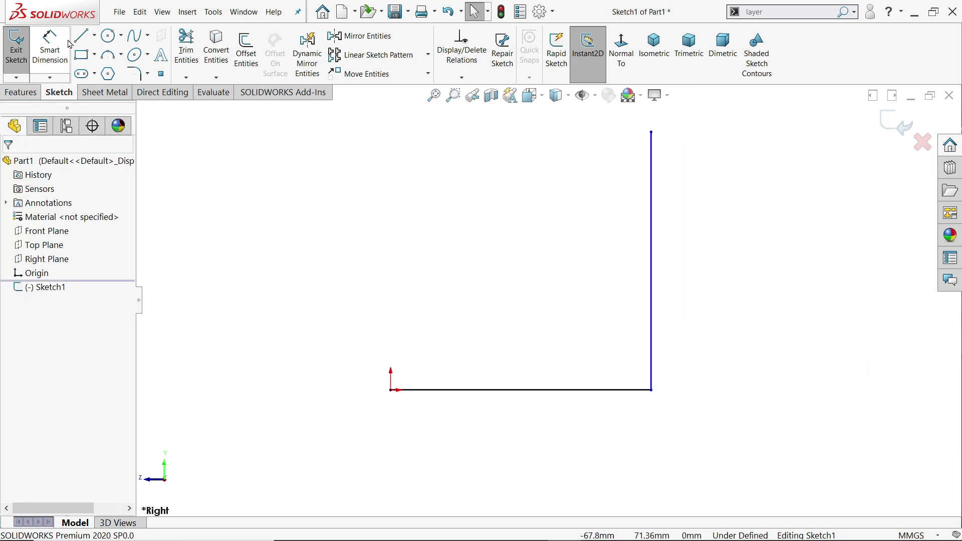
Dimension the horizontal line to 400 mm and the vertical line to 350 mm.
left_click(49, 51)
left_click(539, 390)
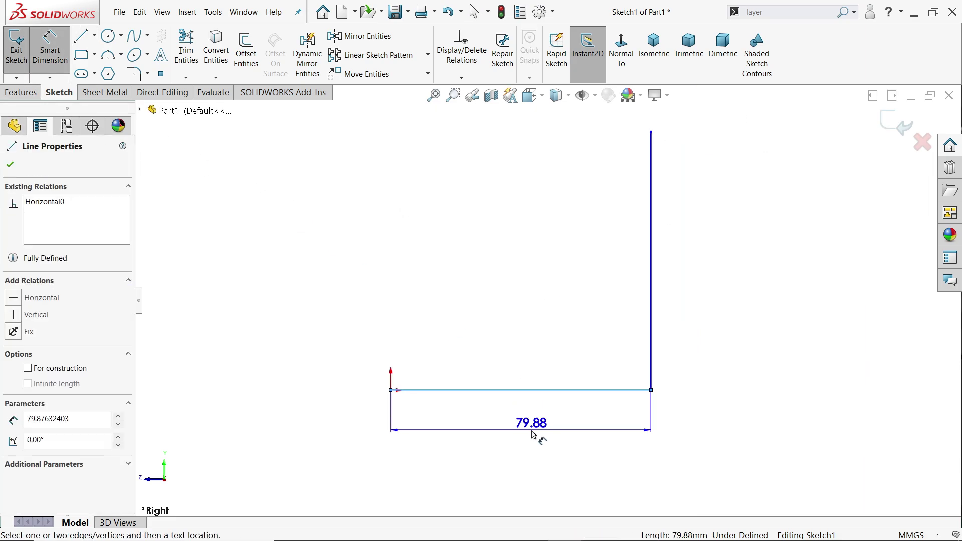
left_click(535, 434)
type("400")
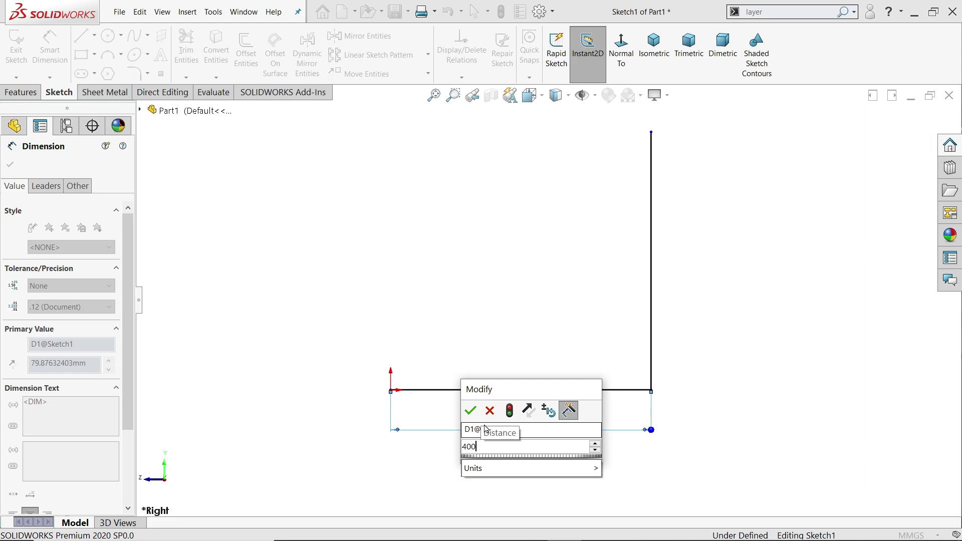
left_click(471, 410)
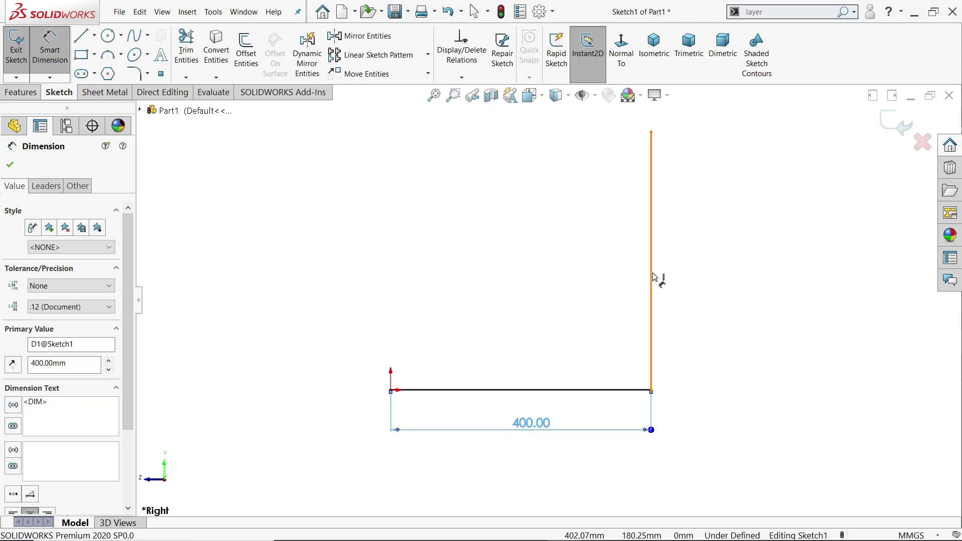
left_click(657, 275)
left_click(725, 271)
type("35")
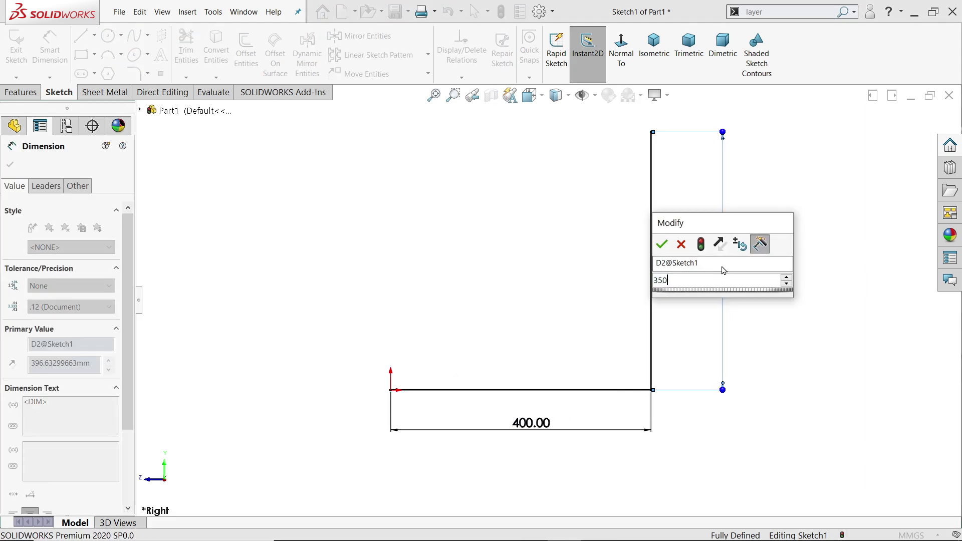
type("0")
key("Return")
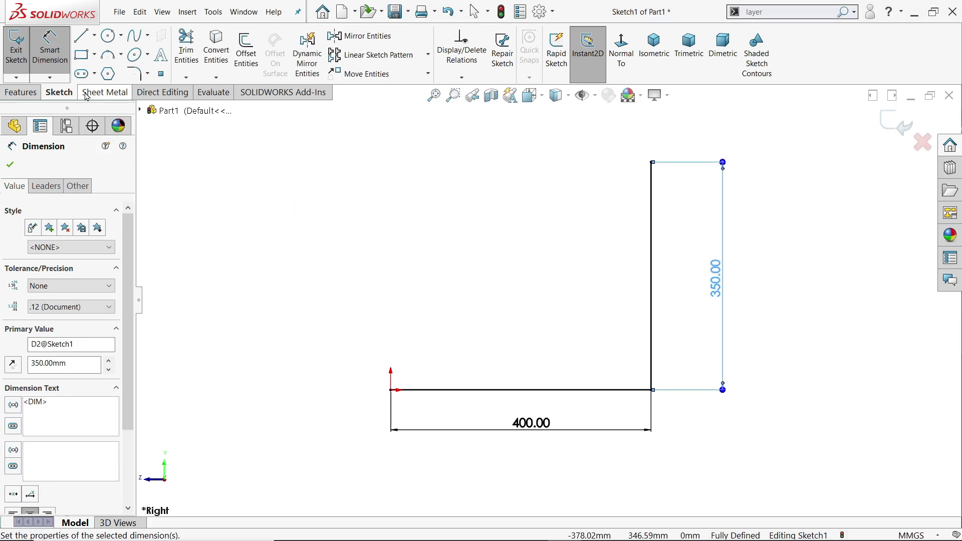
left_click(86, 94)
right_click(86, 93)
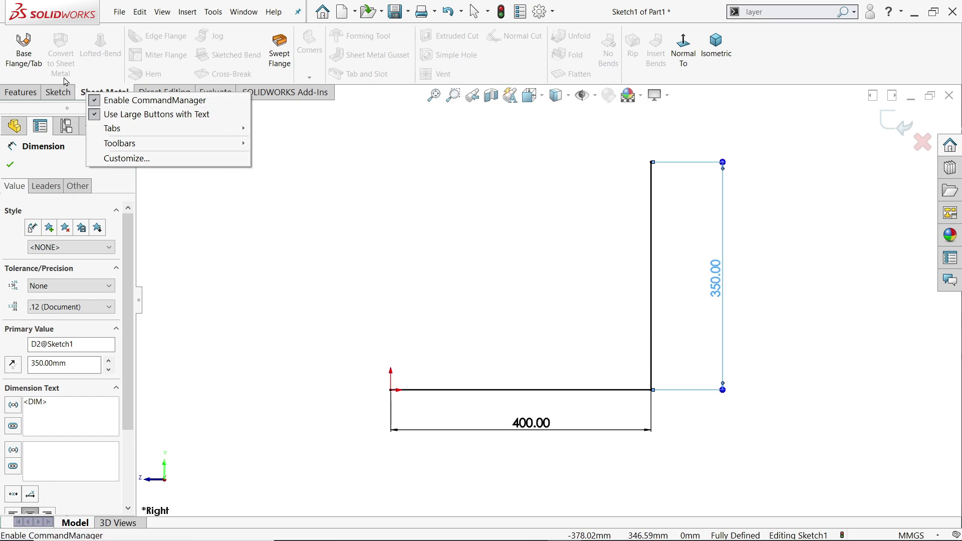
Create a 5 mm base flange from the L sketch, Mid Plane 600 mm, thickness reversed.
left_click(25, 50)
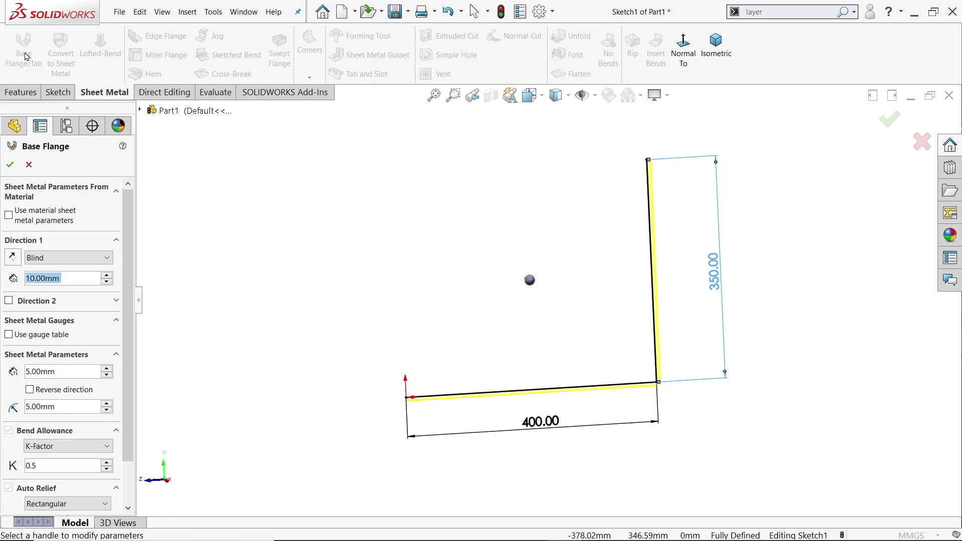
left_click(716, 47)
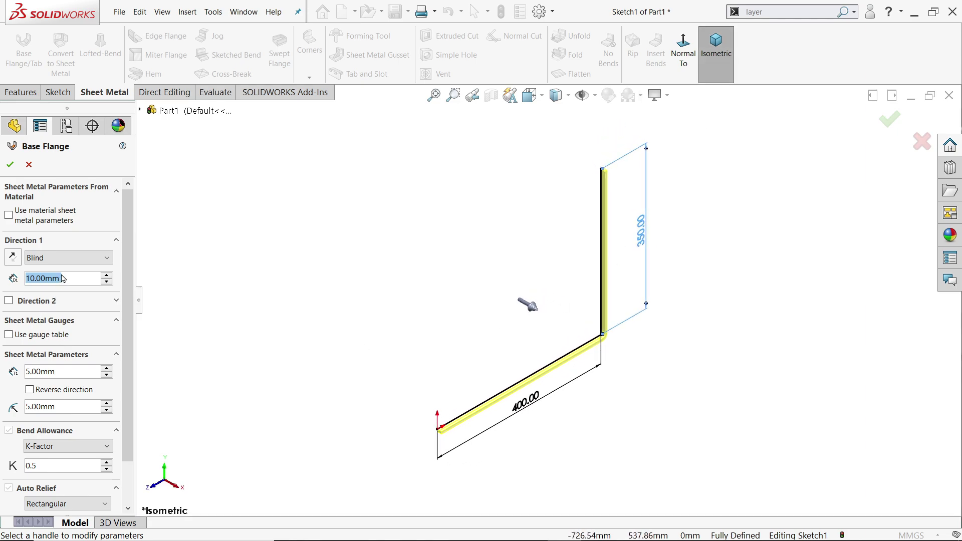
left_click(53, 260)
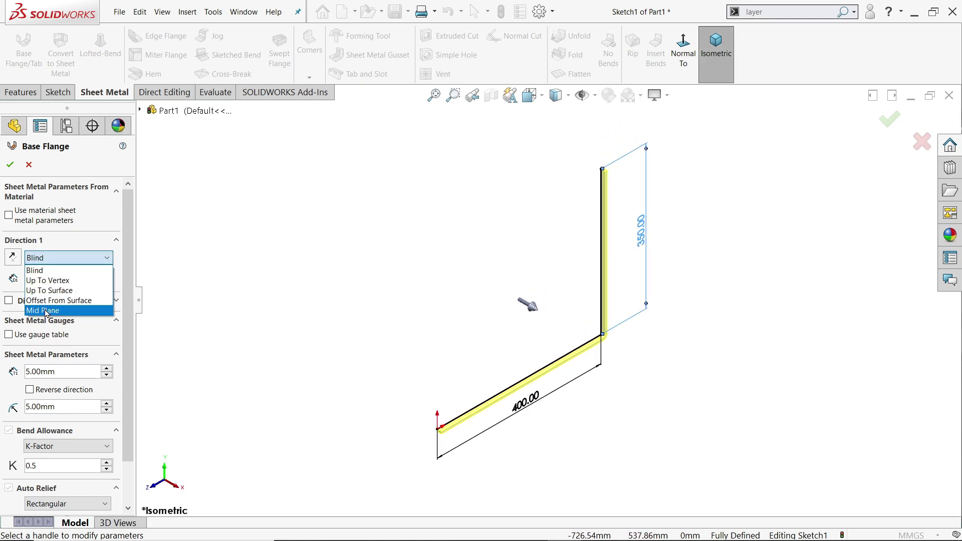
left_click(46, 311)
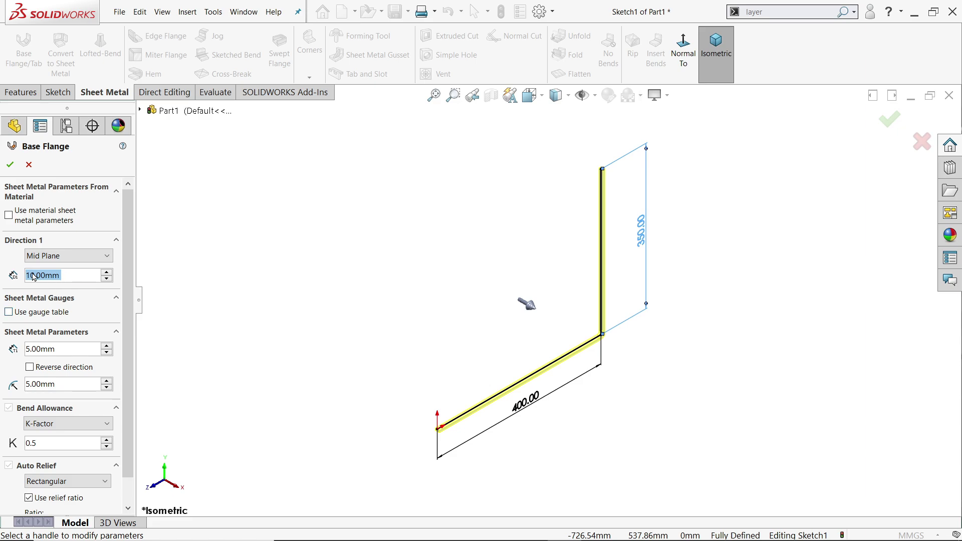
type("600")
key("Return")
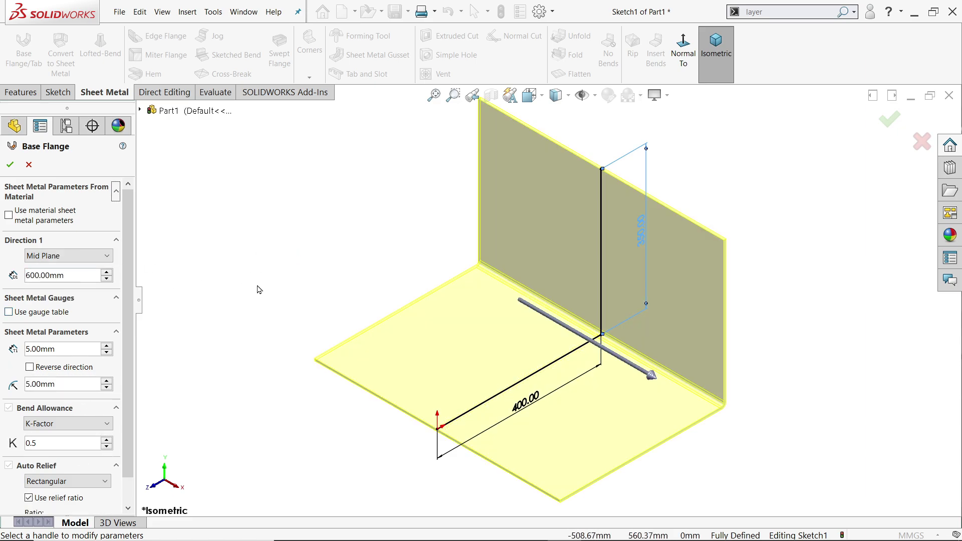
left_click(682, 56)
scroll(631, 381, "down", 5)
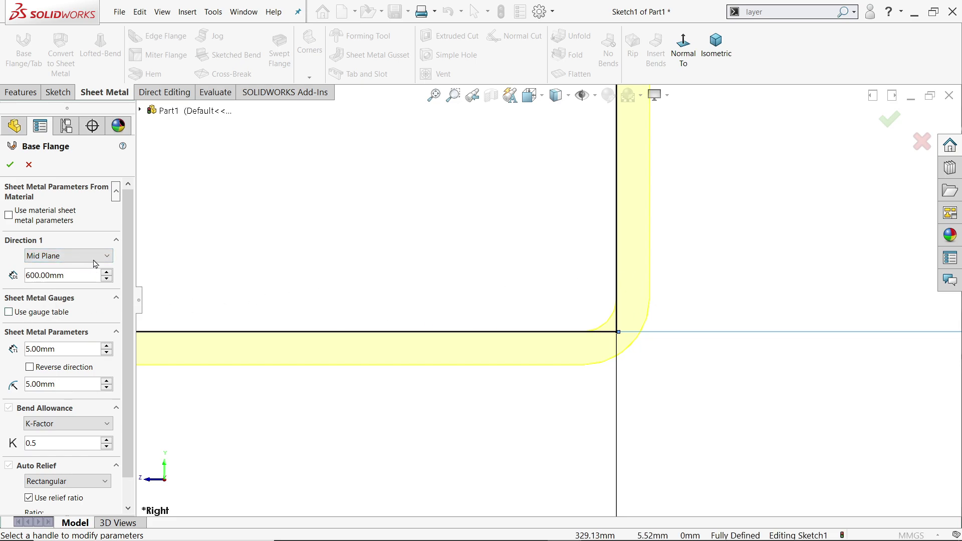
left_click(30, 368)
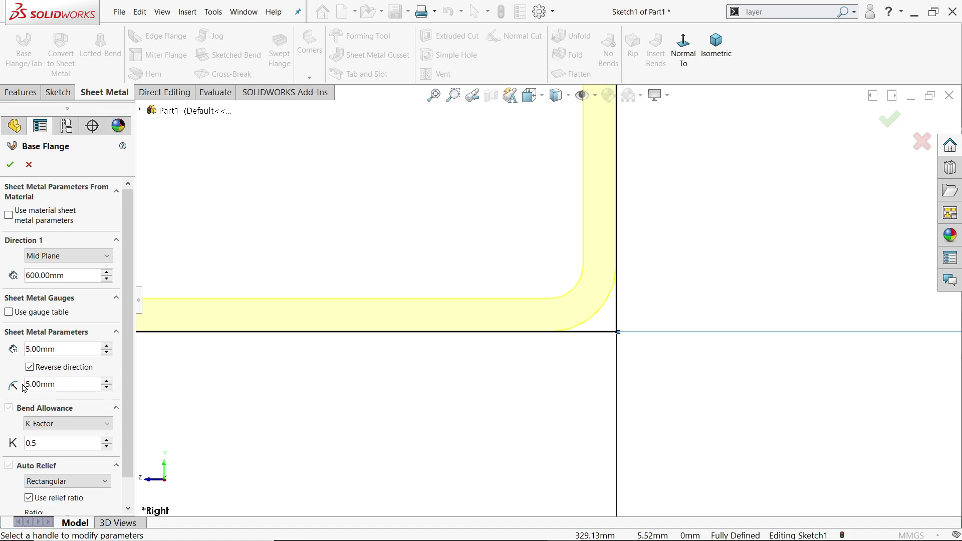
scroll(122, 398, "down", 1)
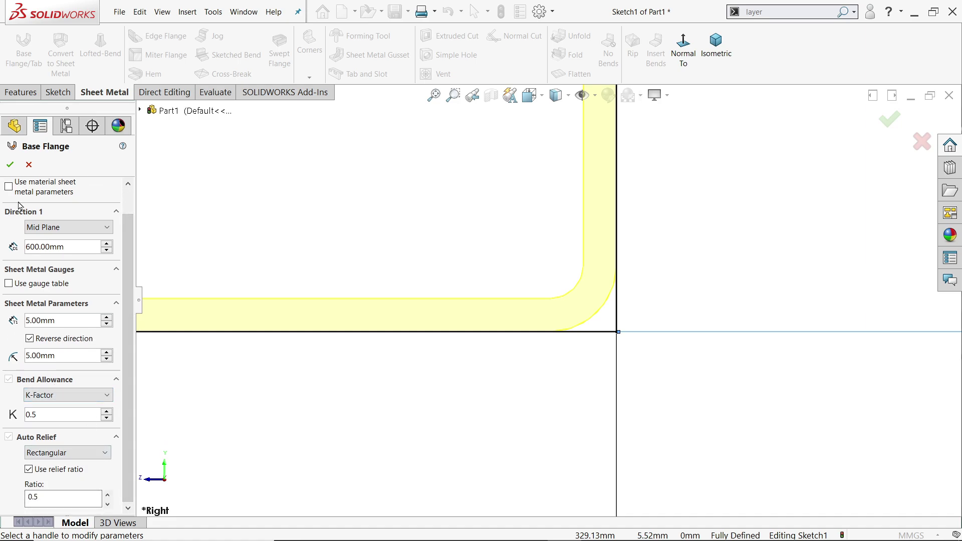
left_click(10, 164)
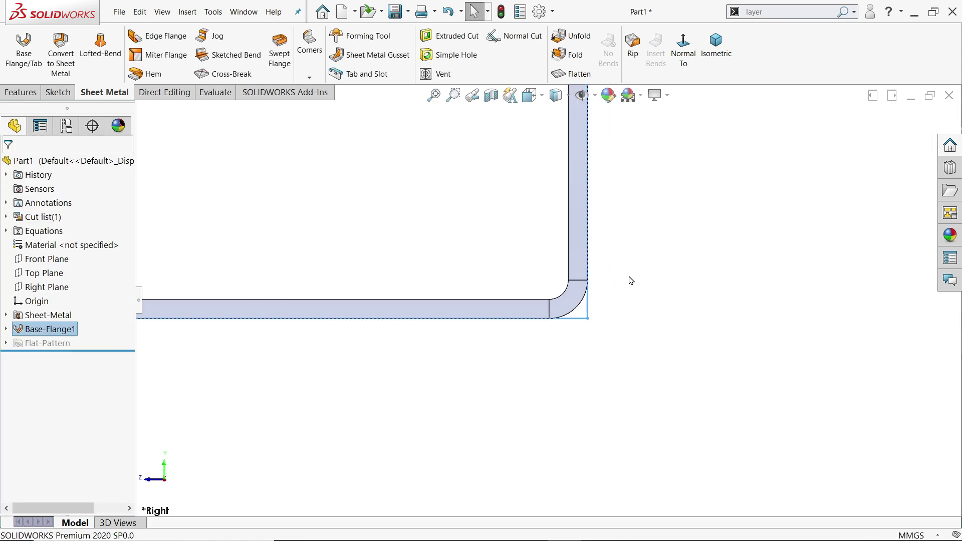
Switch to an isometric view, deselect the base flange and toggle RealView shading.
scroll(524, 260, "up", 5)
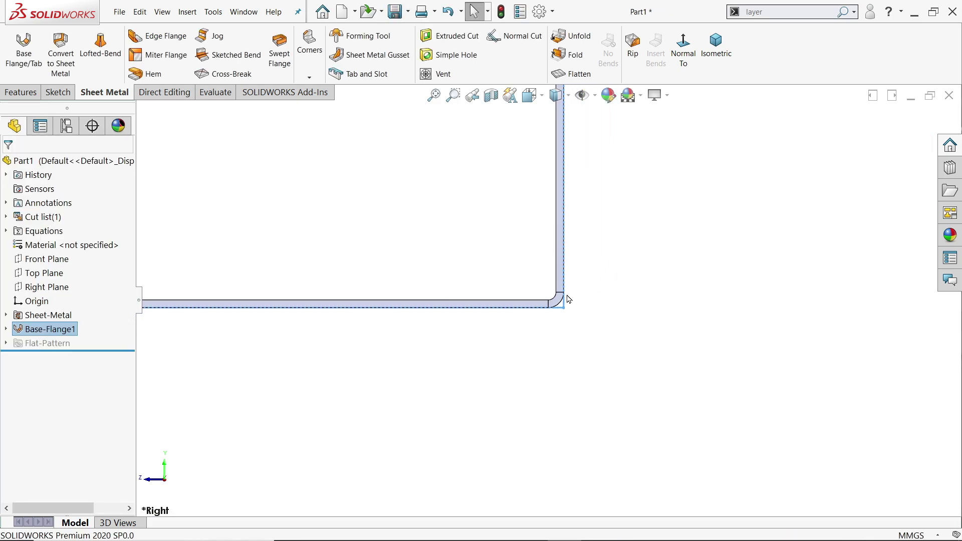
left_click(716, 48)
left_click(674, 440)
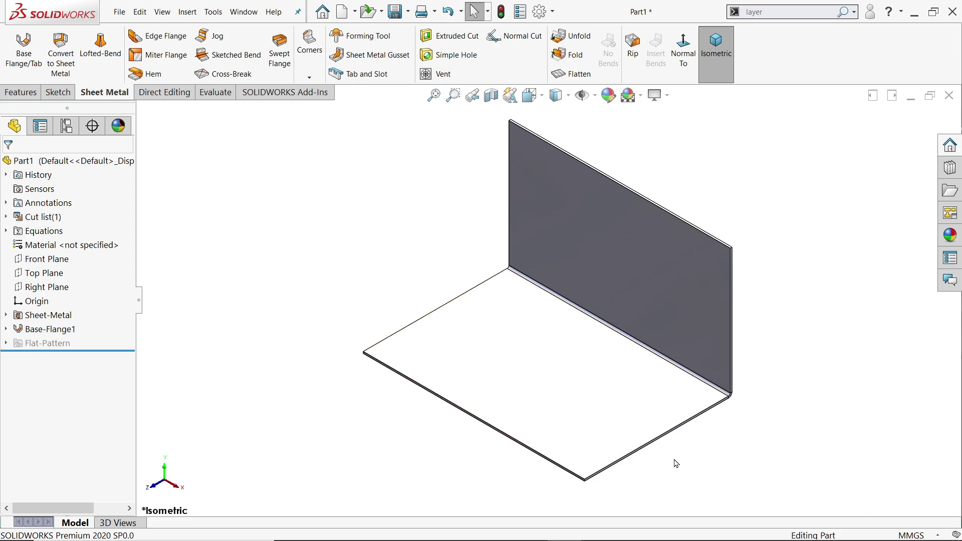
scroll(675, 461, "down", 1)
left_click(661, 96)
left_click(671, 114)
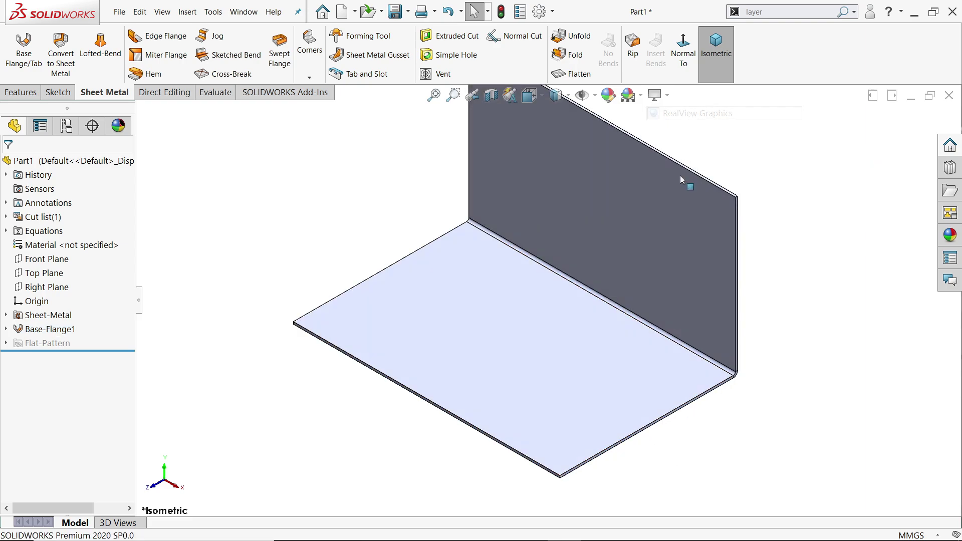
Start an edge flange on the front and opposite plate edges, 170 mm long.
left_click(176, 43)
scroll(684, 426, "down", 3)
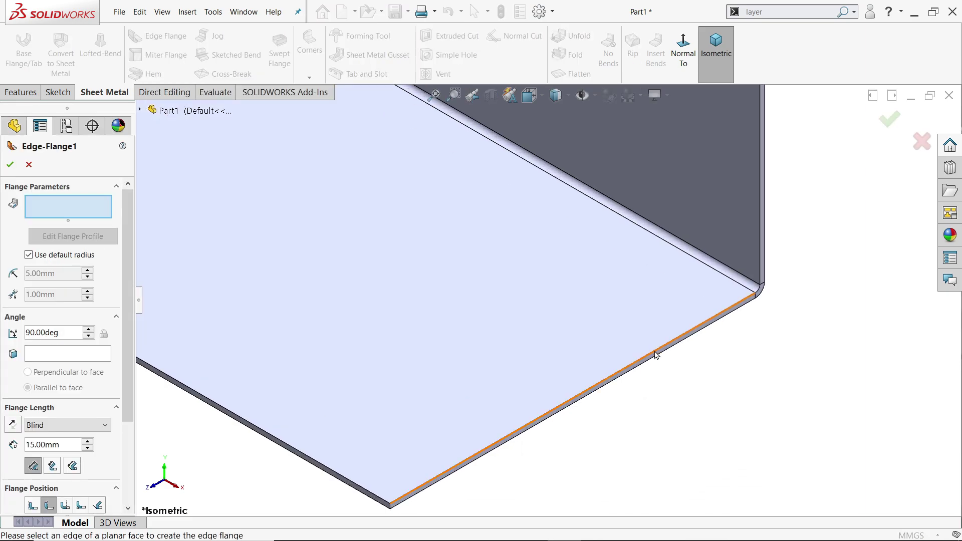
left_click(656, 355)
scroll(549, 299, "up", 4)
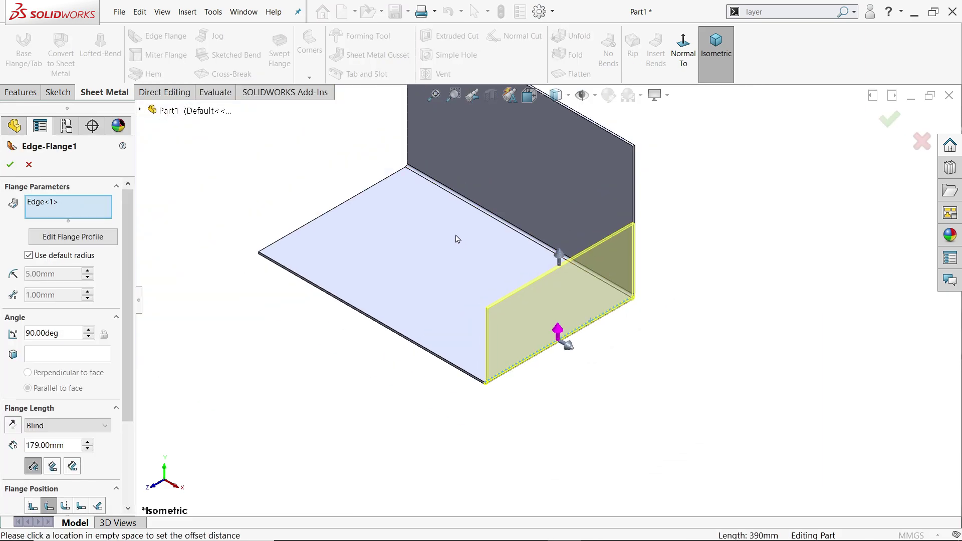
left_click(341, 206)
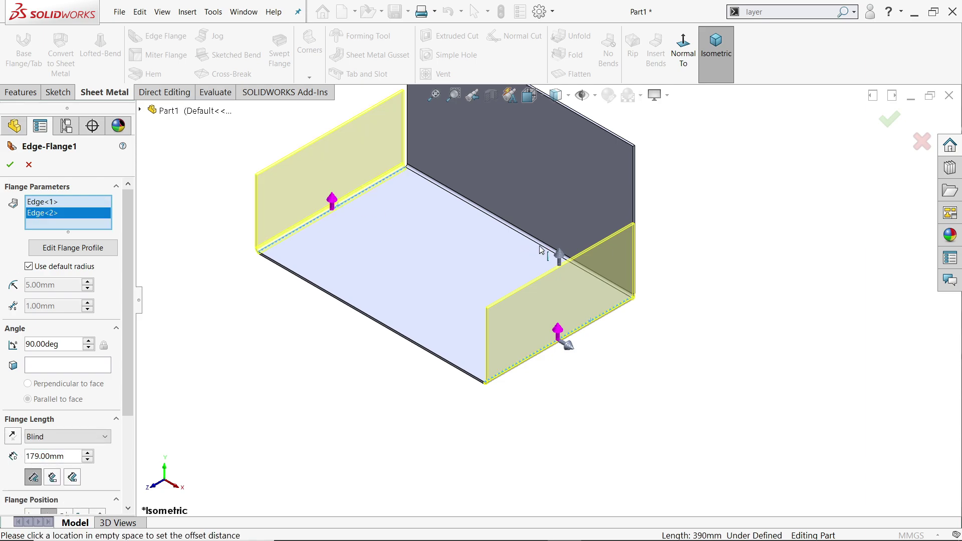
scroll(543, 250, "down", 2)
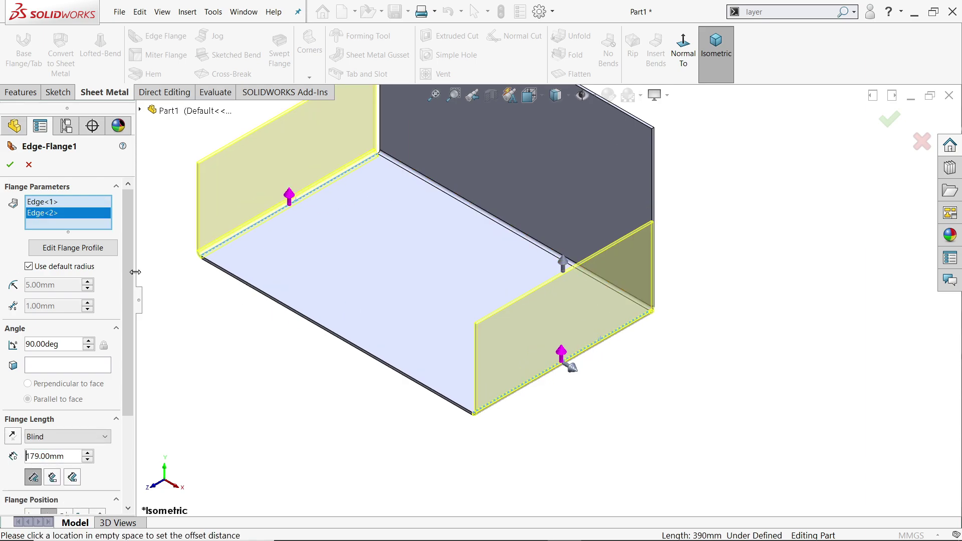
scroll(124, 344, "down", 5)
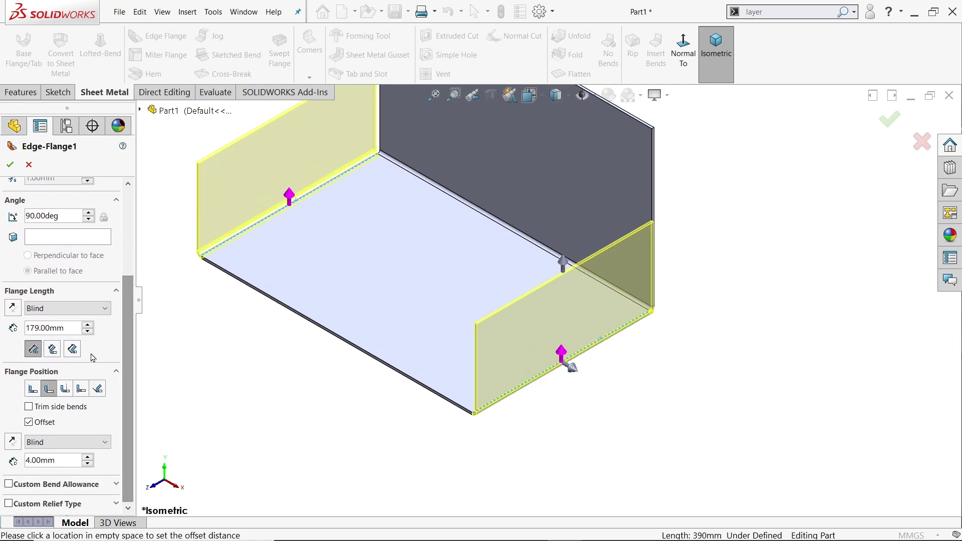
left_click_drag(80, 328, 14, 328)
type("170")
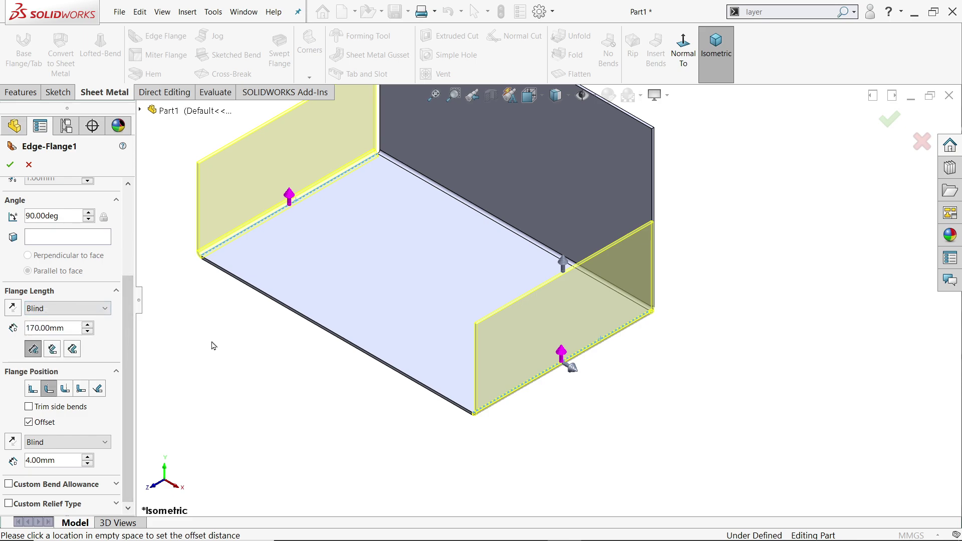
key("Return")
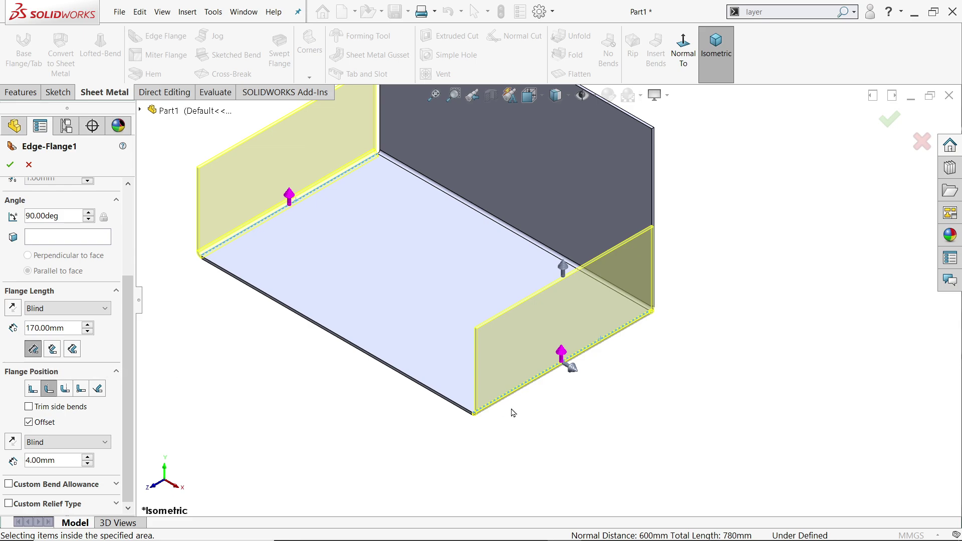
scroll(511, 413, "down", 5)
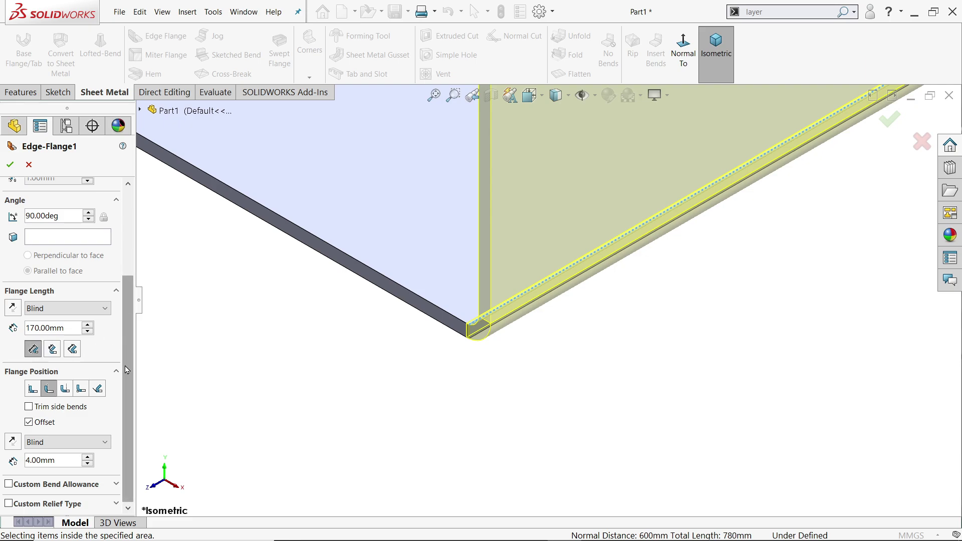
Set the edge flanges to Bend Outside with a 6 mm offset distance.
left_click(64, 391)
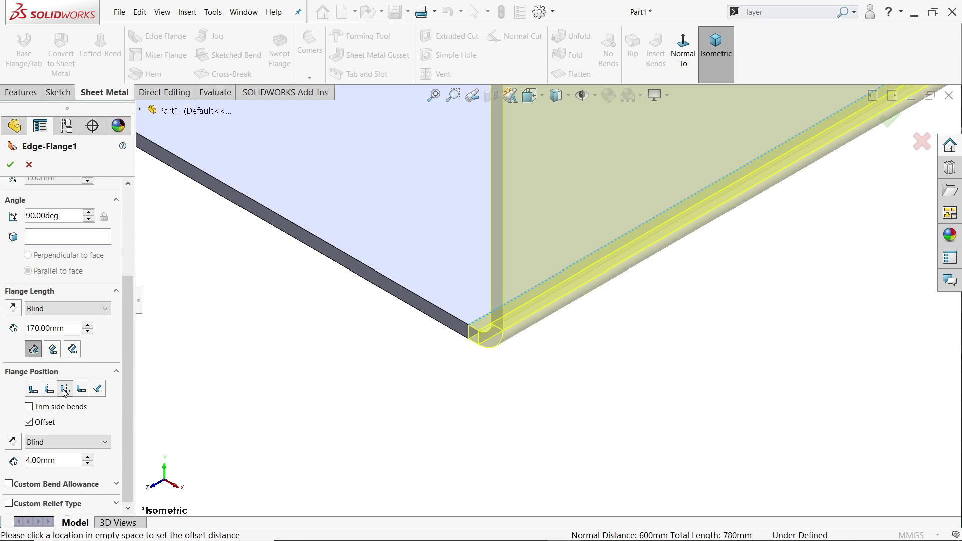
middle_click_drag(514, 369, 553, 364)
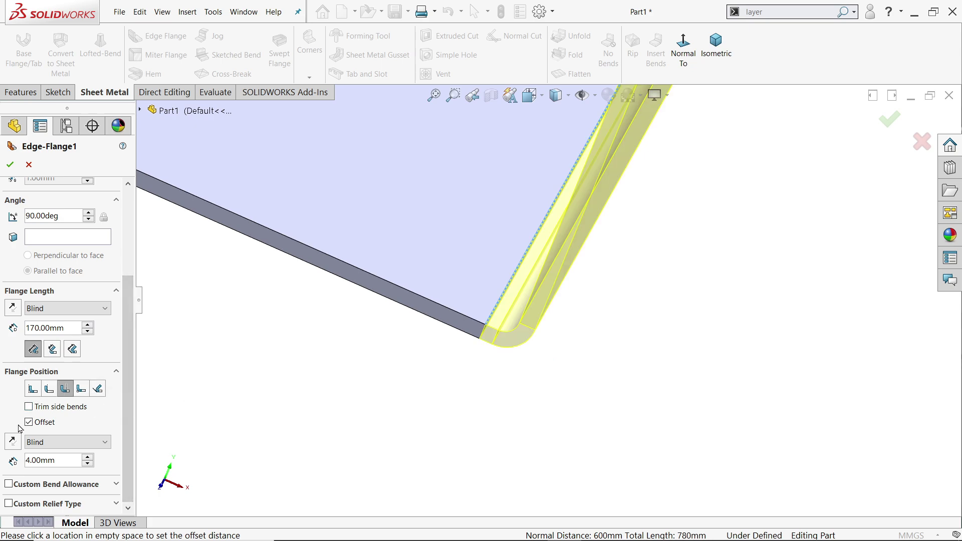
left_click(60, 460)
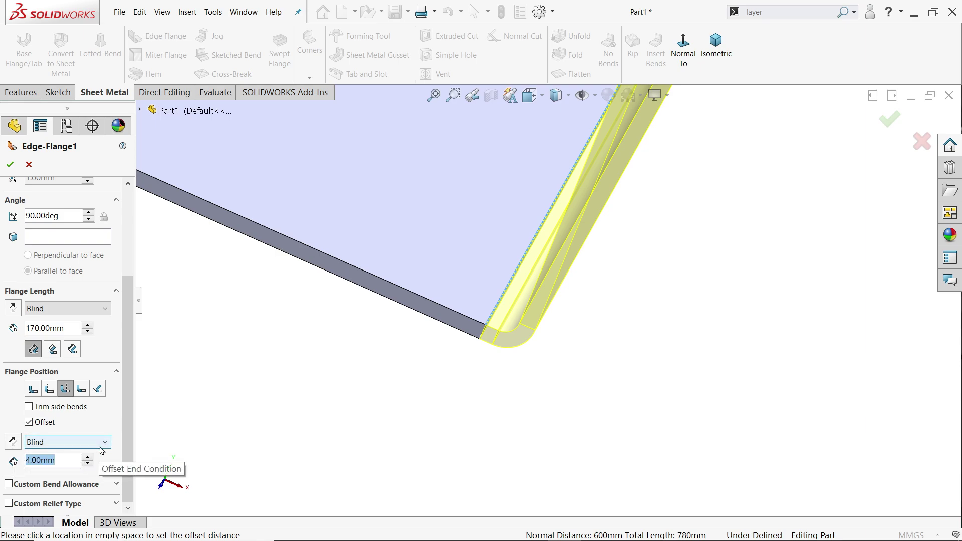
type("6")
key("Return")
scroll(518, 326, "down", 2)
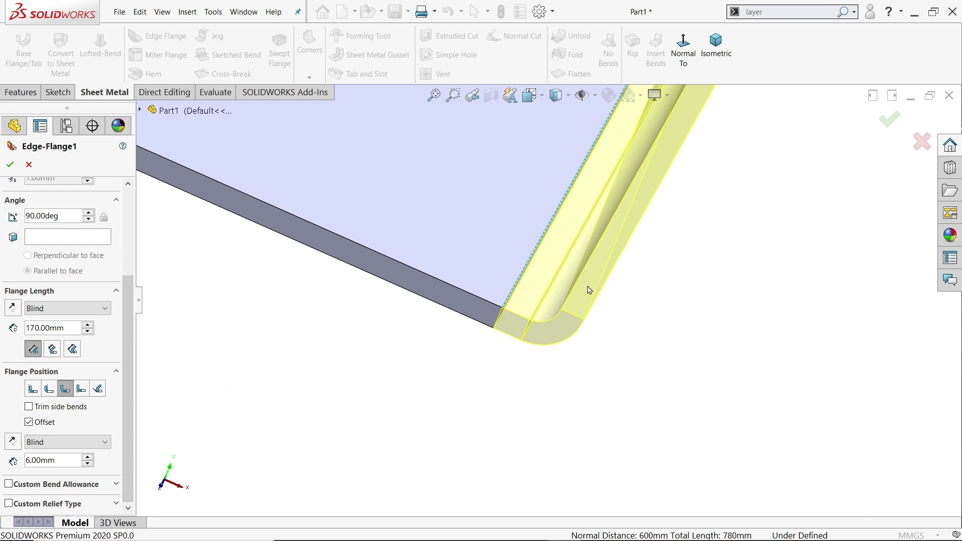
middle_click_drag(589, 291, 612, 281)
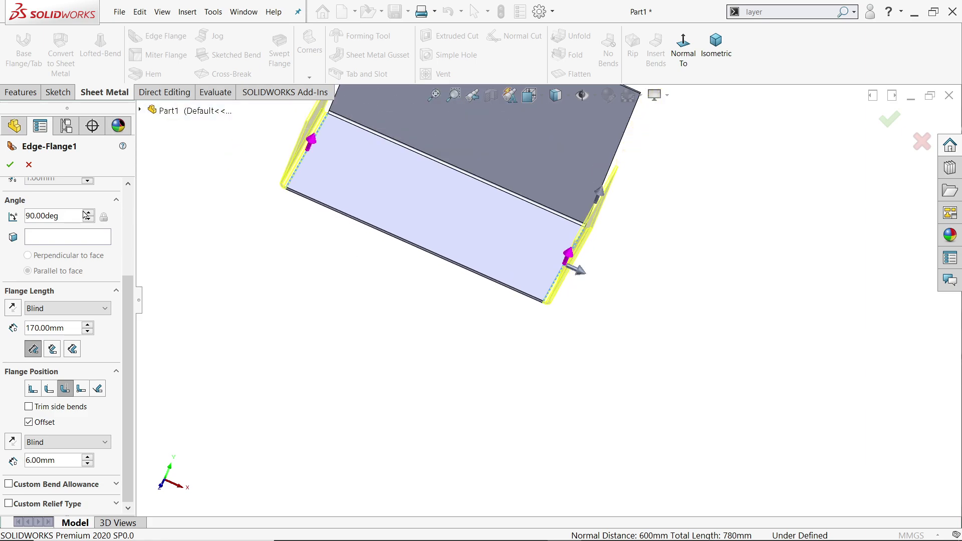
Build Edge-Flange1 and measure 632 mm between its two side flange faces.
left_click(10, 162)
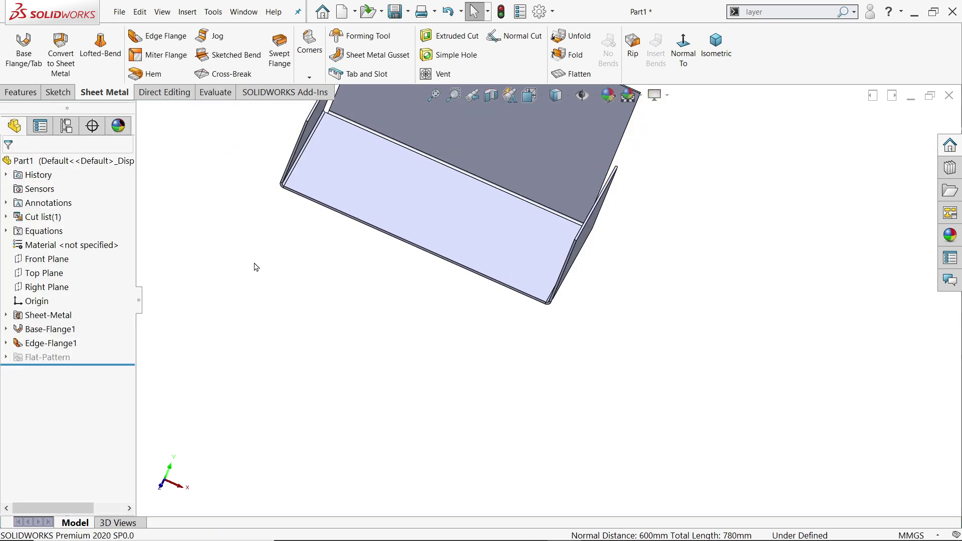
left_click(215, 93)
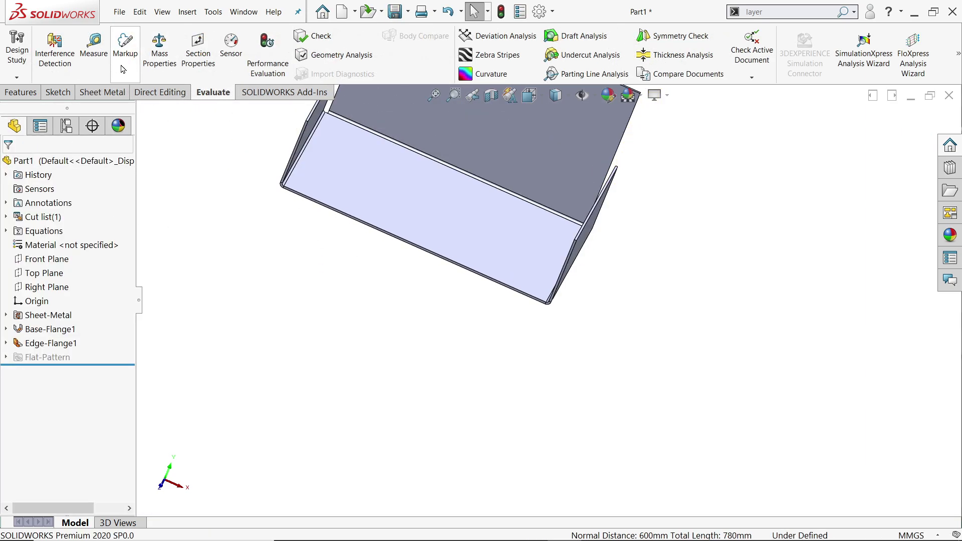
left_click(94, 44)
middle_click_drag(502, 289, 666, 325)
left_click(671, 325)
middle_click_drag(599, 304, 640, 344)
left_click(641, 323)
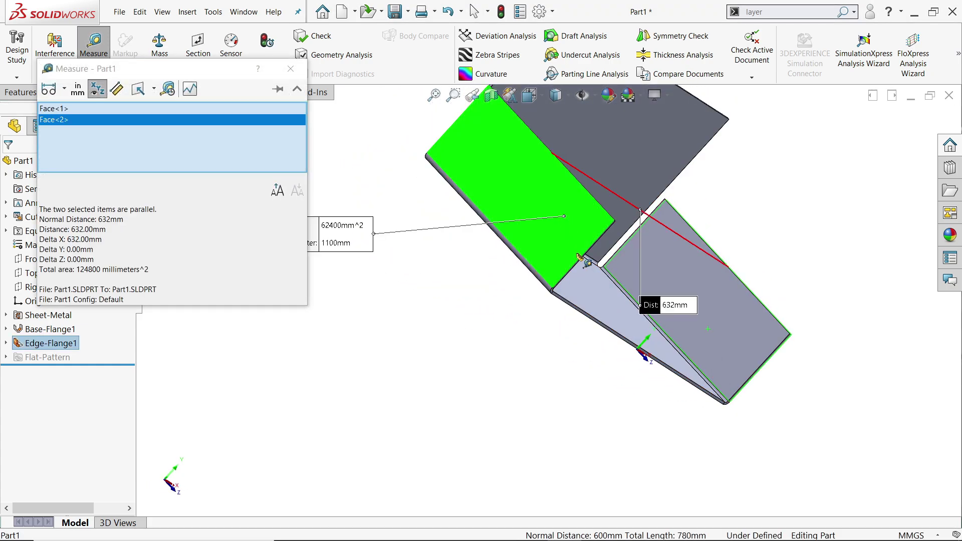
left_click_drag(674, 313, 447, 312)
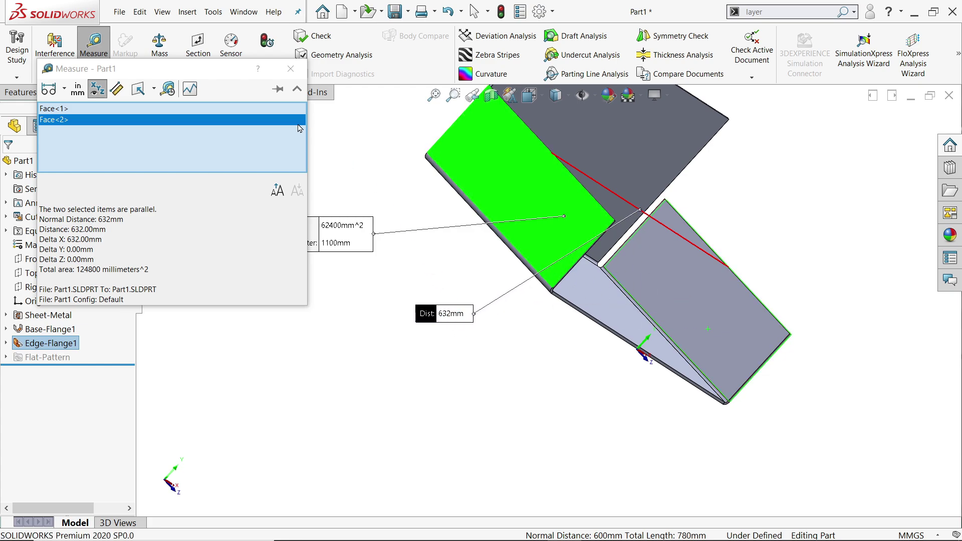
Close the measurement, return to an isometric view and show the Sheet Metal tools.
left_click(290, 70)
middle_click_drag(447, 249, 404, 266)
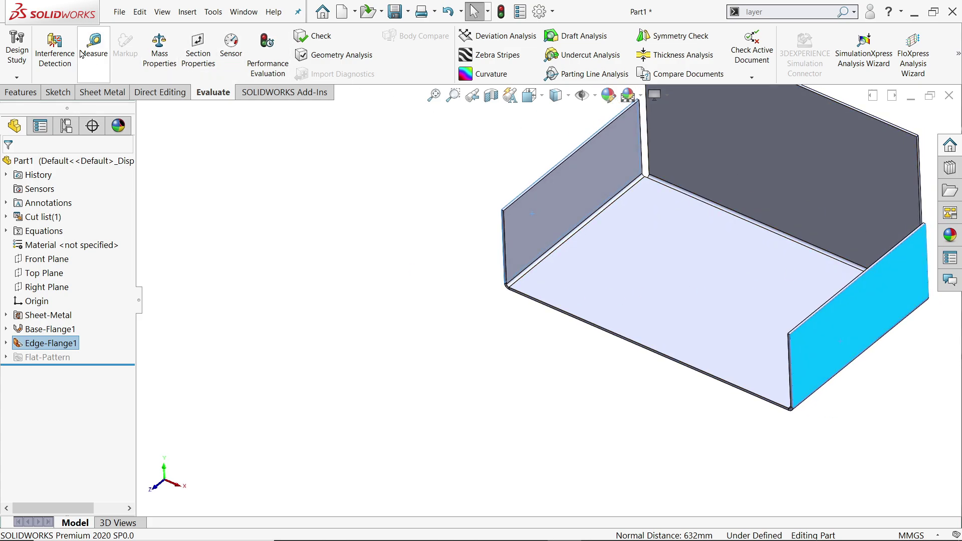
left_click(58, 95)
left_click(104, 92)
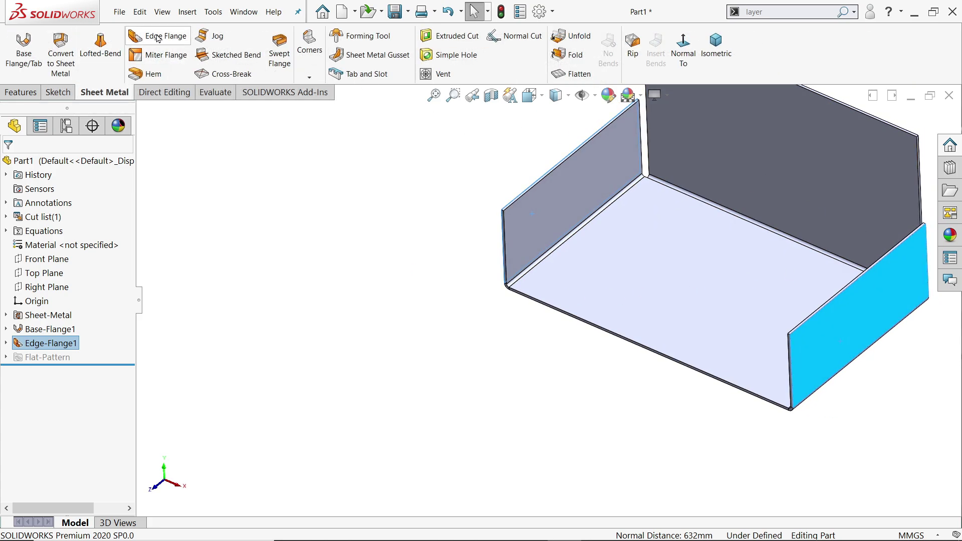
In 222.PNG, pan across the side view slots and the front view hole dimensions.
key("alt+Tab")
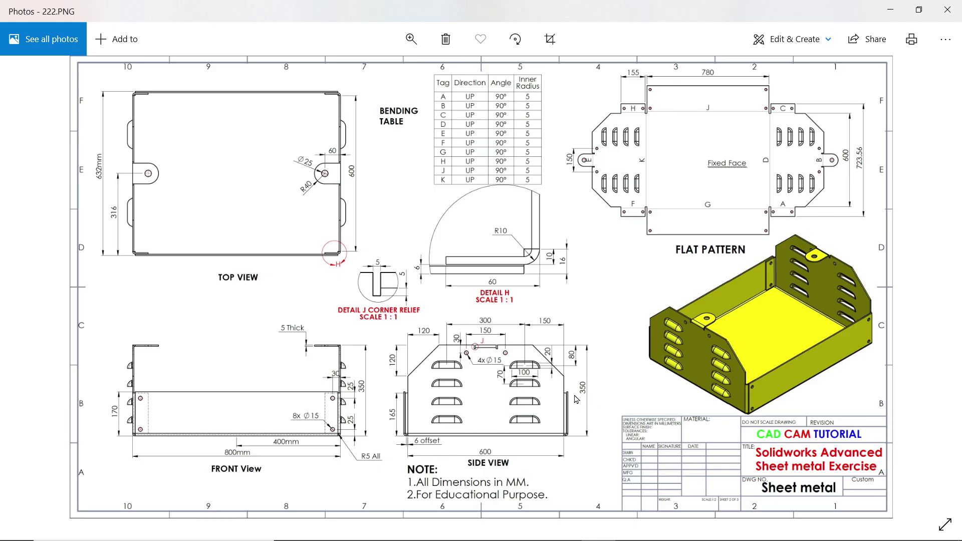
scroll(528, 336, "up", 3)
left_click_drag(522, 339, 725, 355)
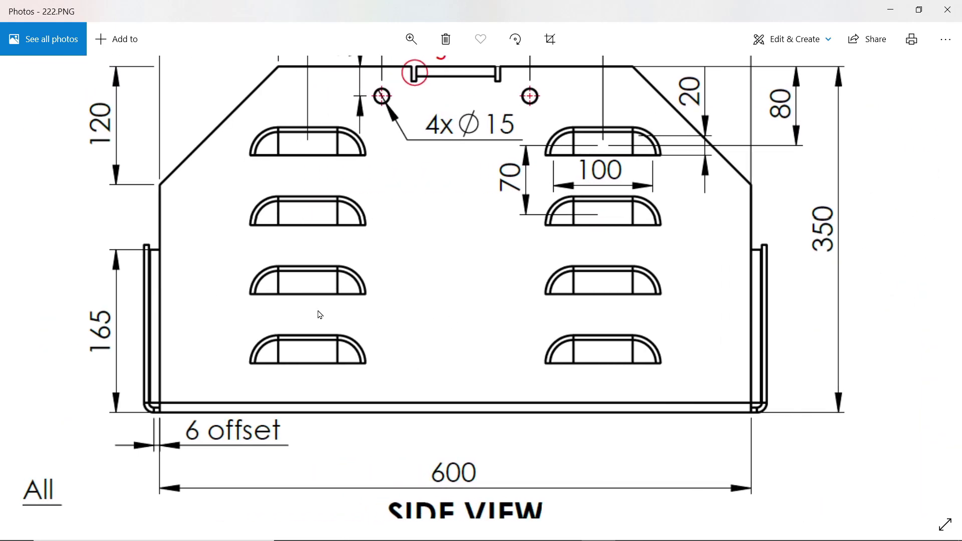
mouse_move(302, 314)
left_mouse_down()
mouse_move(603, 328)
mouse_move(509, 315)
mouse_move(524, 315)
left_mouse_up()
mouse_move(458, 283)
left_mouse_down()
mouse_move(537, 307)
mouse_move(540, 318)
left_mouse_up()
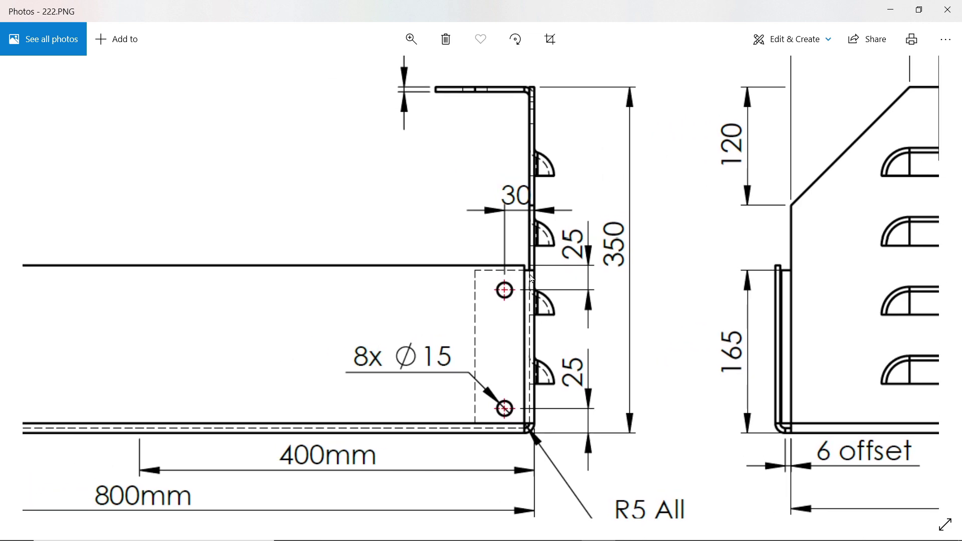
left_click_drag(664, 351, 580, 346)
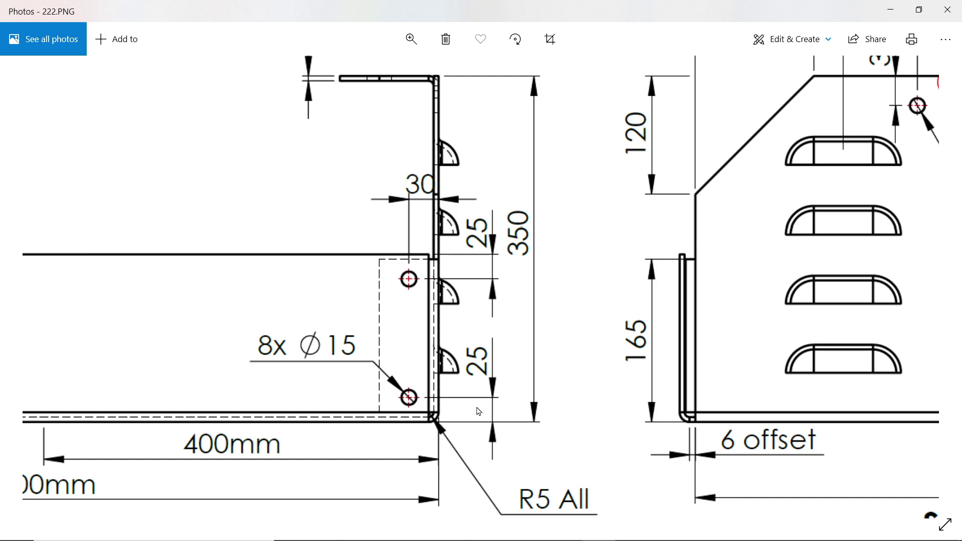
Center Detail J and Detail H: 60-long hem, R10 bend, 6 and 16 offsets.
mouse_move(610, 220)
left_mouse_down()
mouse_move(563, 345)
mouse_move(541, 370)
mouse_move(340, 408)
left_mouse_up()
left_click_drag(686, 192, 485, 471)
left_click_drag(532, 393, 557, 403)
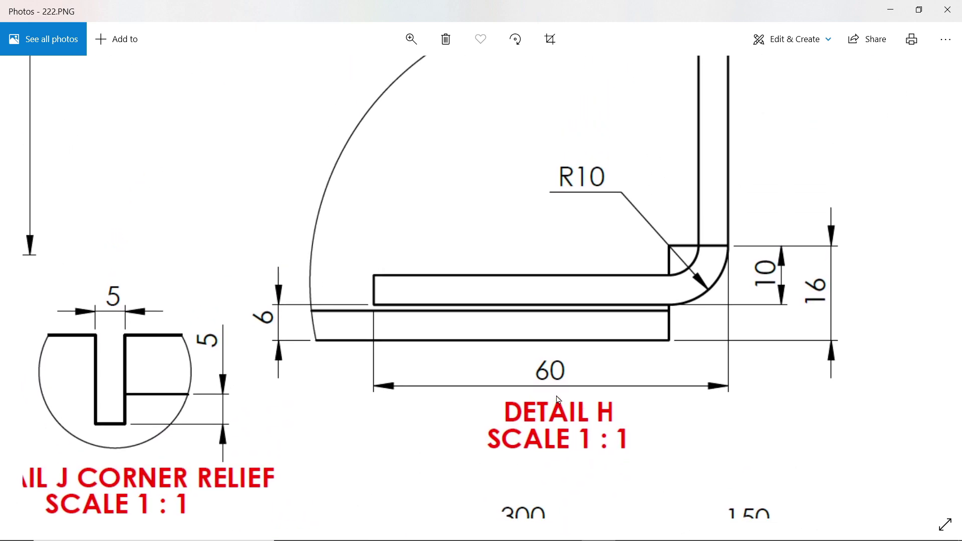
scroll(553, 354, "down", 3)
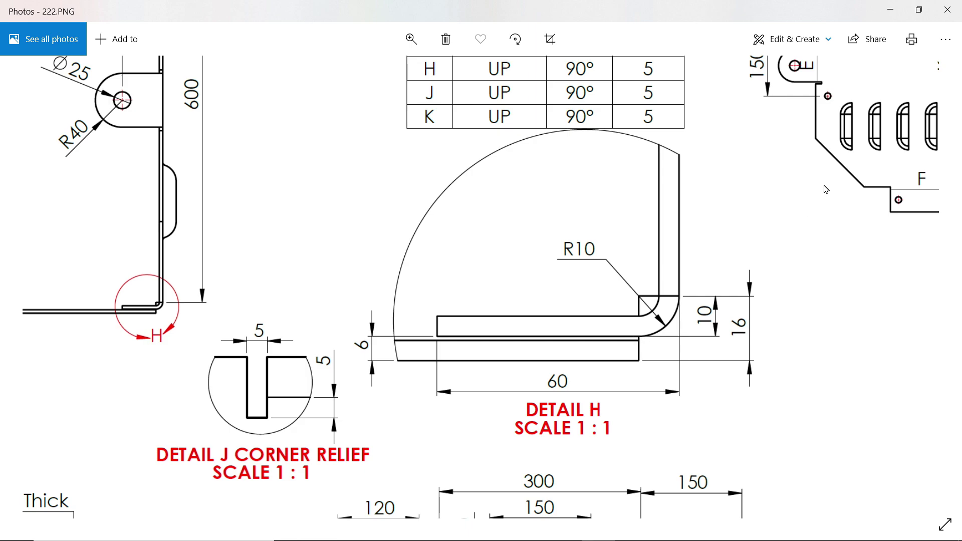
Start Edge-Flange2 on the blue flange's vertical edge at 91 mm blind length.
left_click(892, 10)
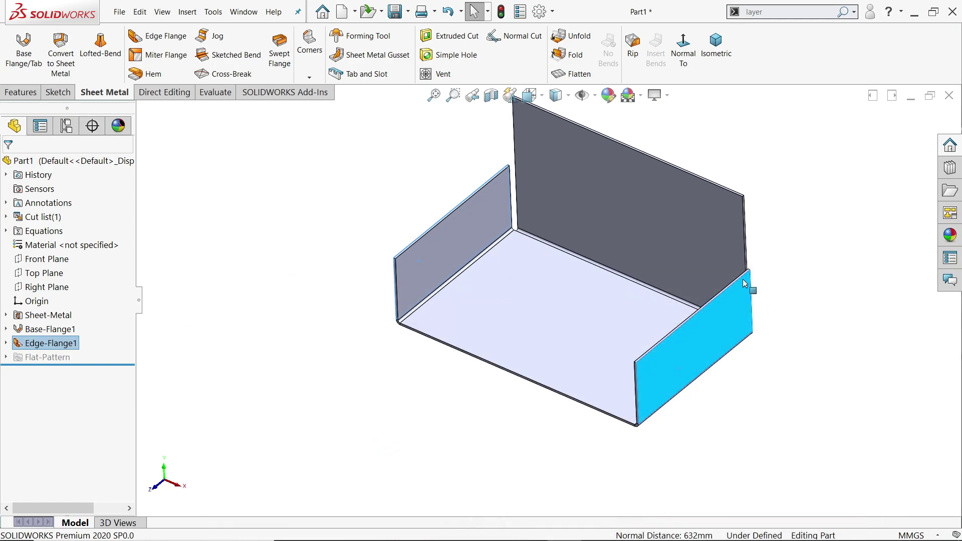
scroll(752, 283, "down", 3)
left_click(162, 39)
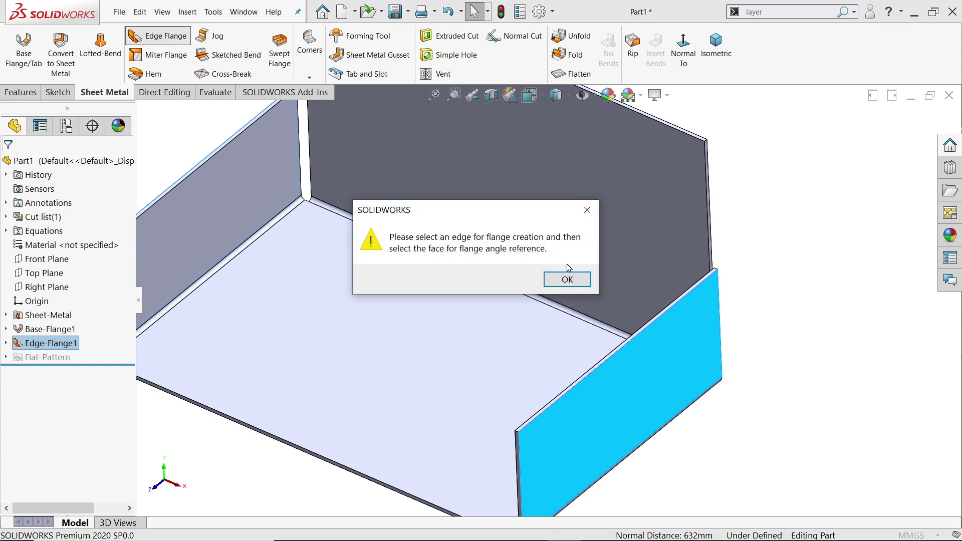
left_click(565, 284)
left_click(565, 281)
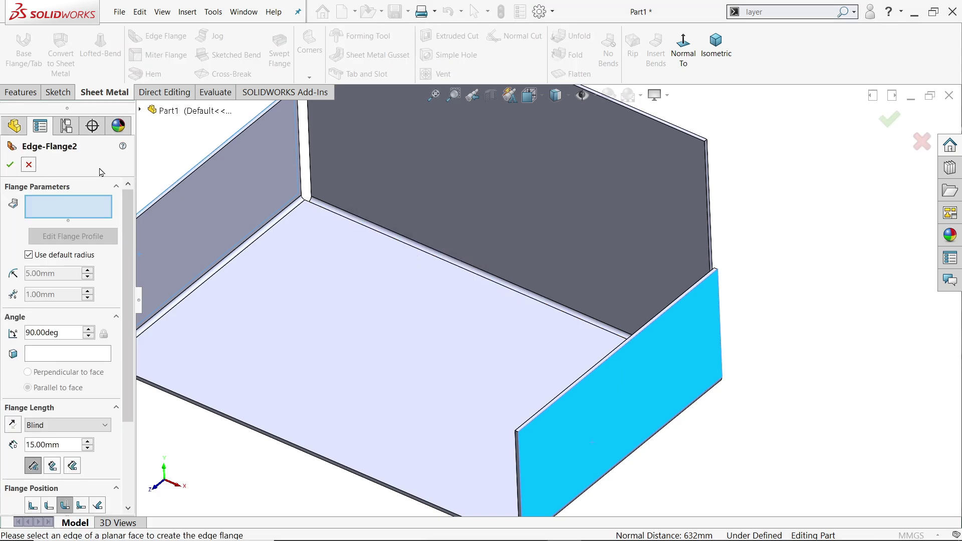
left_click(711, 256)
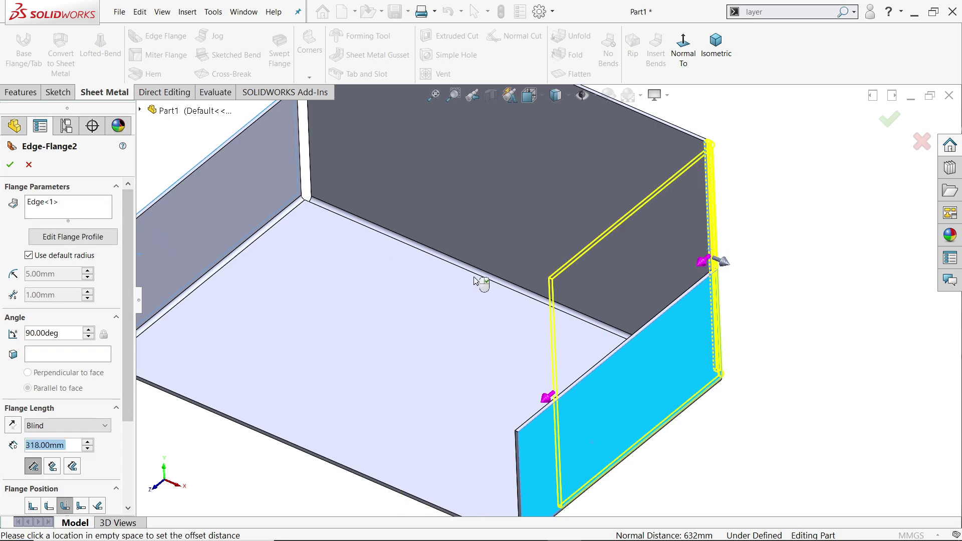
left_click(643, 269)
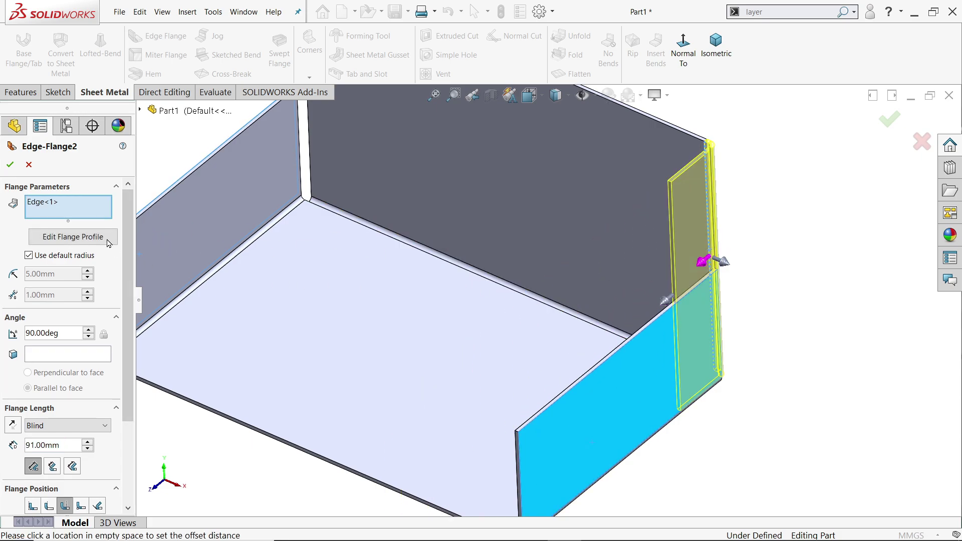
Edit the flange profile, narrow it and dimension its width to 165 mm.
left_click(68, 234)
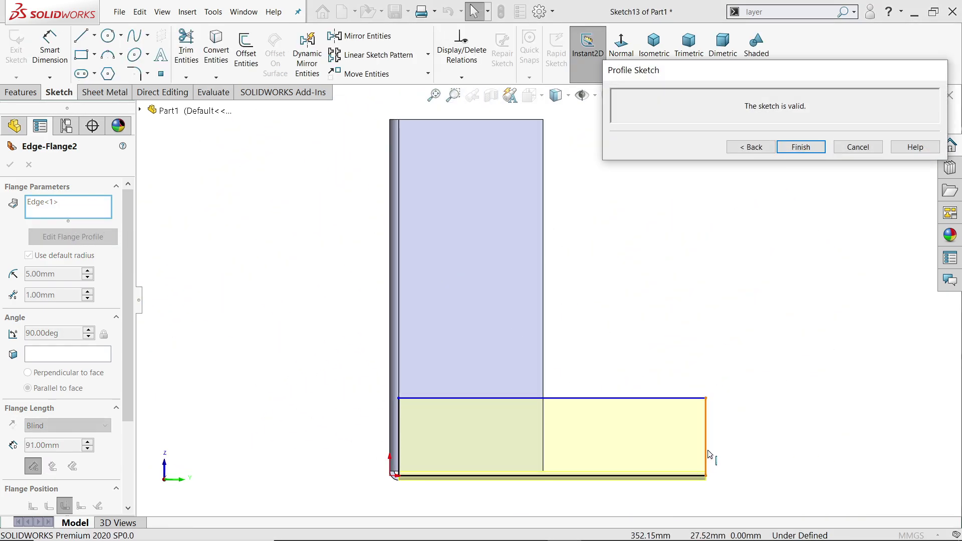
left_click_drag(707, 454, 525, 432)
scroll(509, 472, "up", 5)
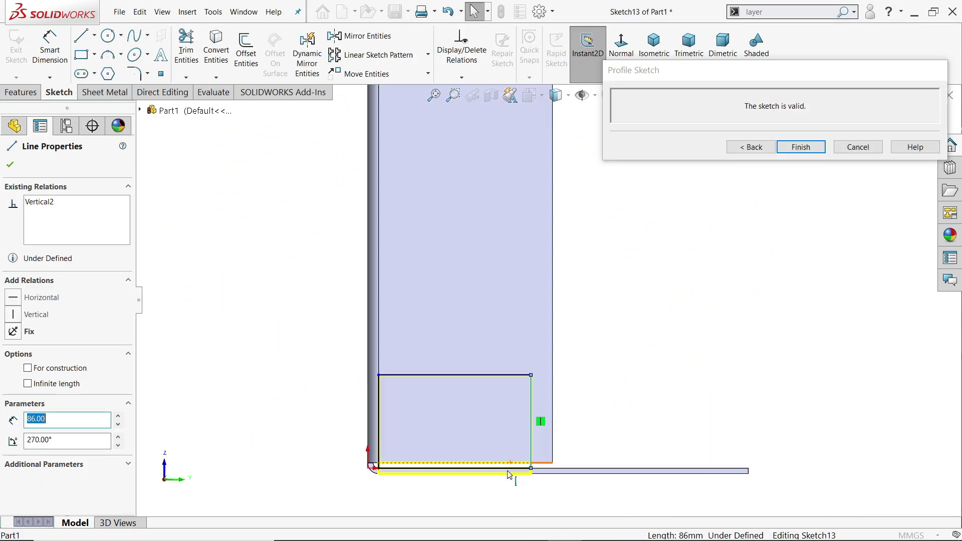
left_click(212, 307)
left_click(49, 51)
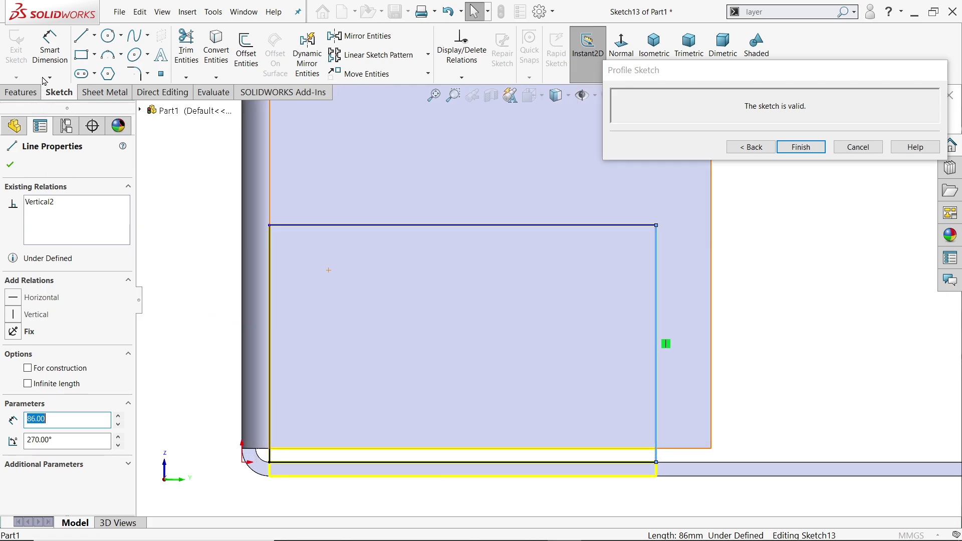
scroll(361, 235, "down", 1)
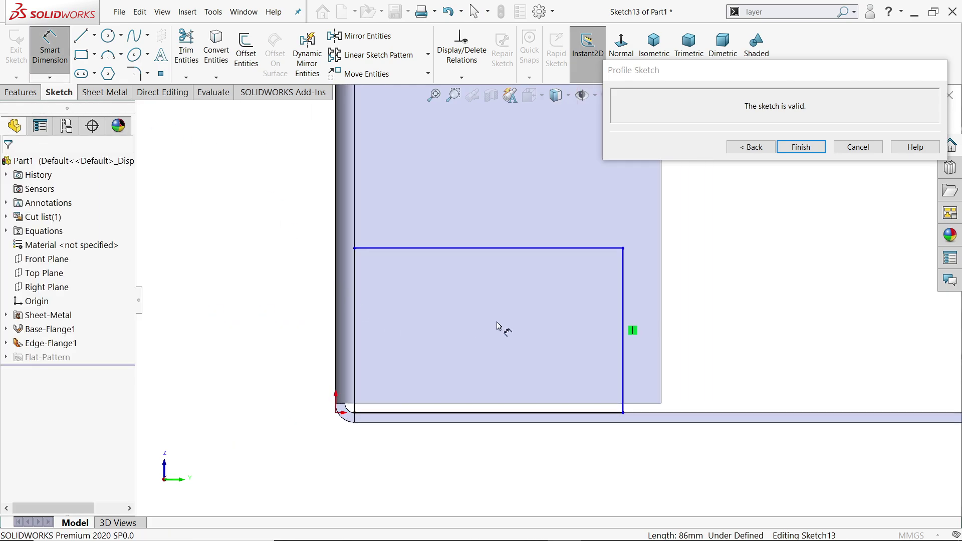
left_click(624, 326)
left_click(336, 303)
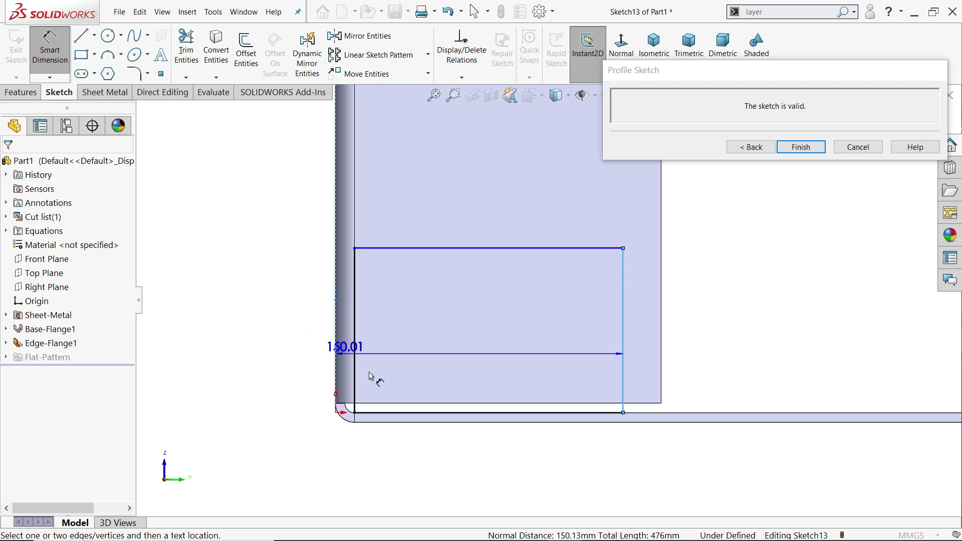
left_click(462, 447)
type("165")
key("Return")
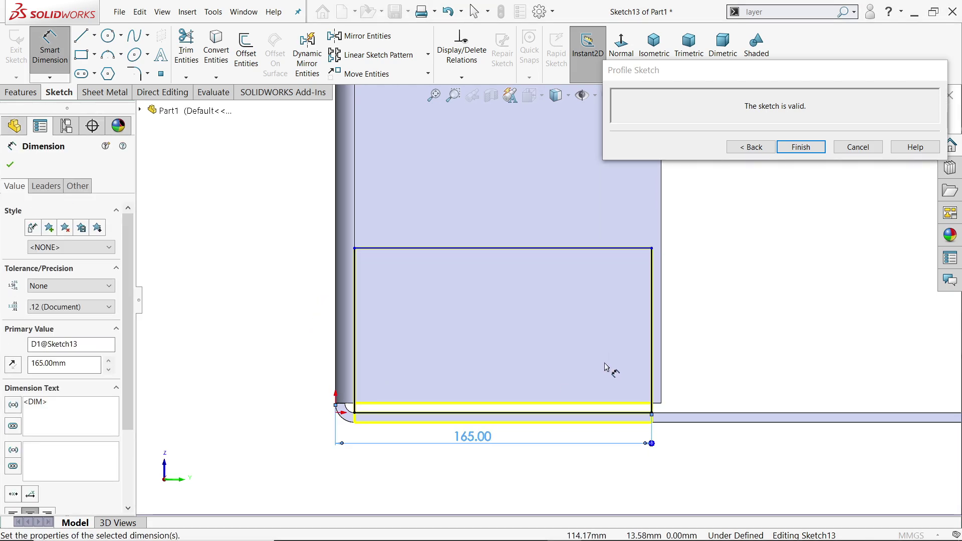
Dimension the profile height to 60 mm and view the result isometrically.
left_click(644, 249)
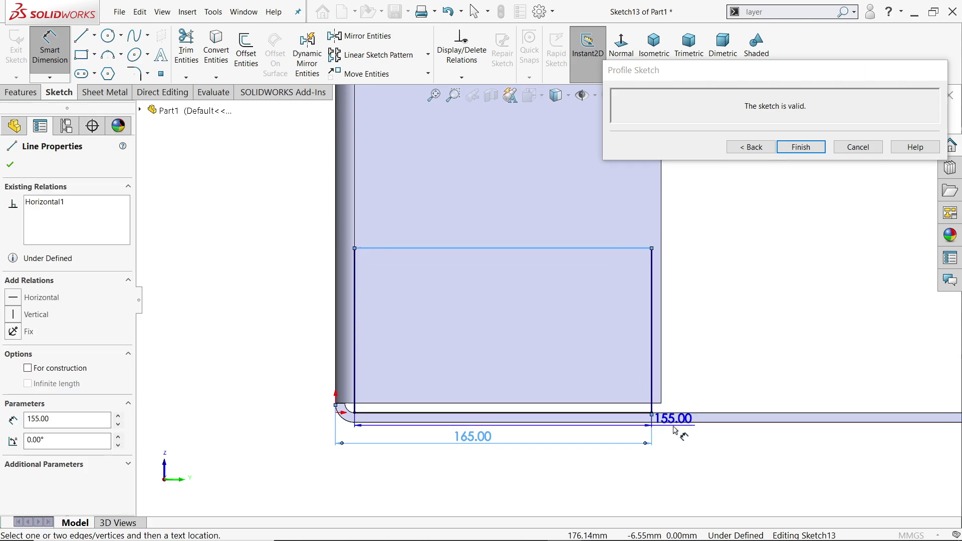
left_click(675, 422)
left_click(285, 334)
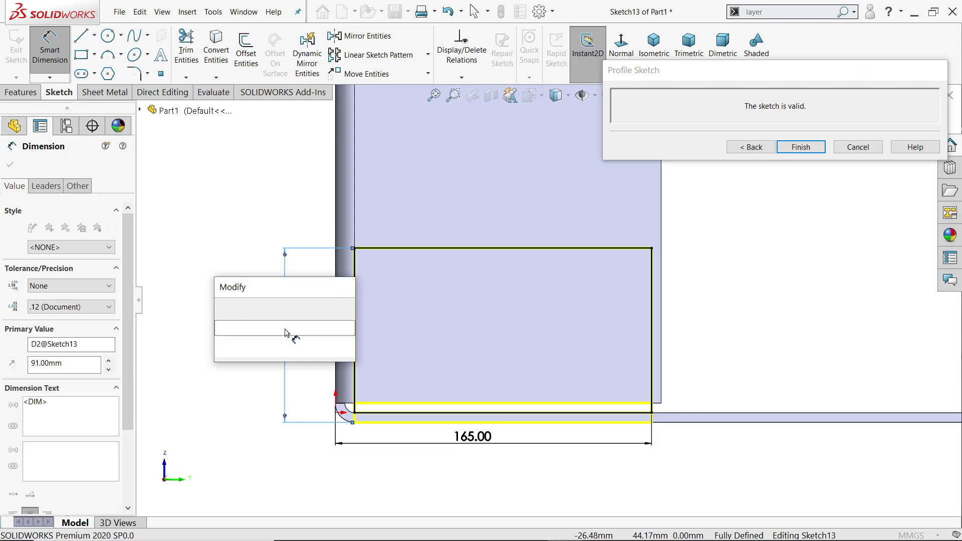
type("60")
left_click(223, 309)
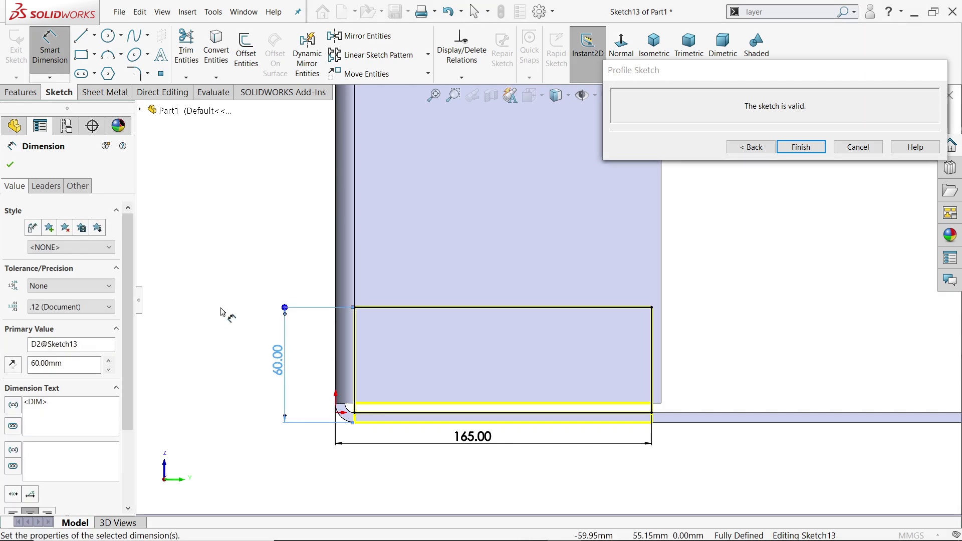
left_click(654, 43)
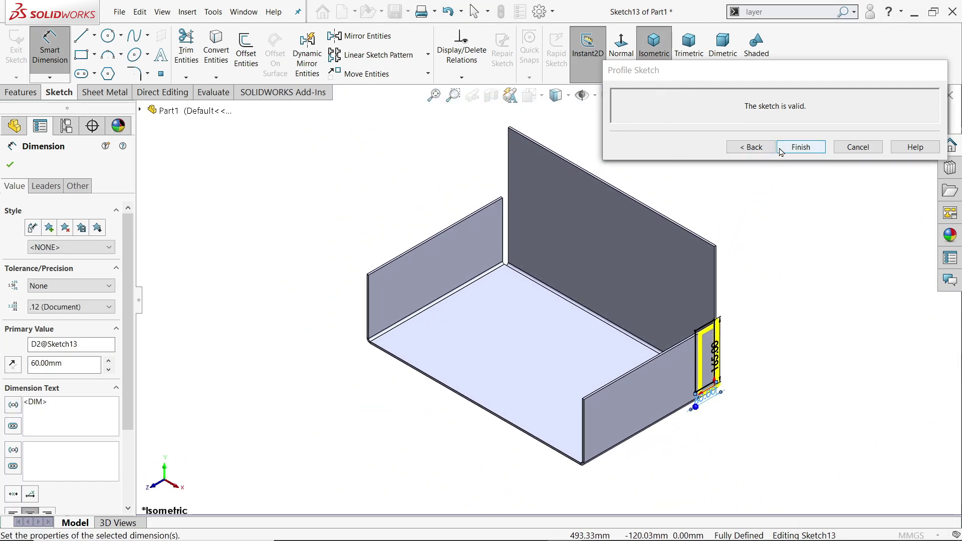
Add Edge-Flange2, a 165 × 60 mm flange on the back wall's end edge, with Offset turned off.
left_click(749, 147)
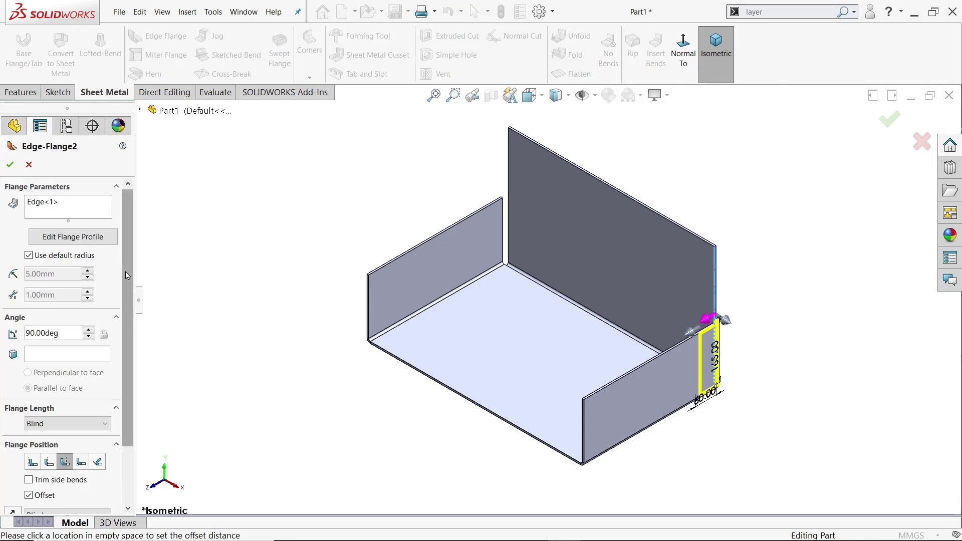
scroll(124, 346, "down", 3)
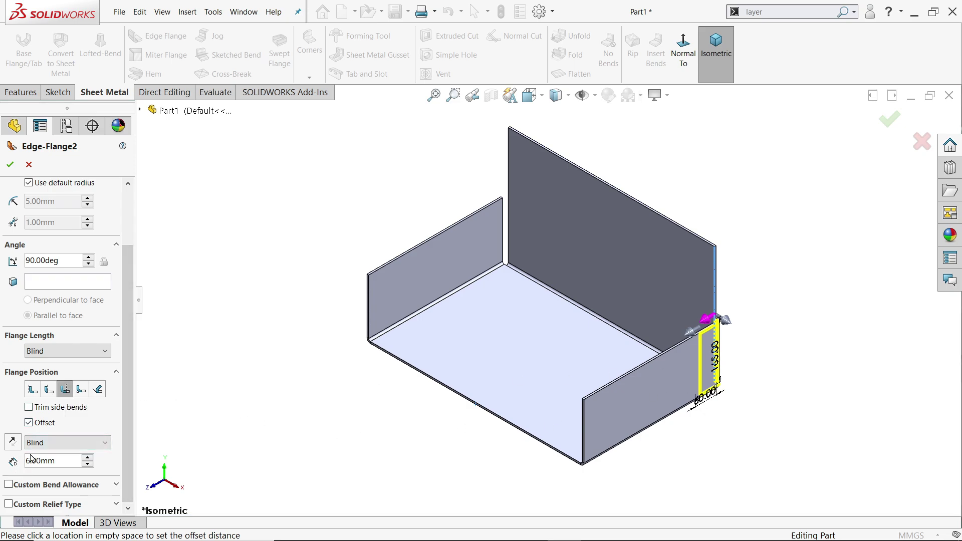
left_click(29, 422)
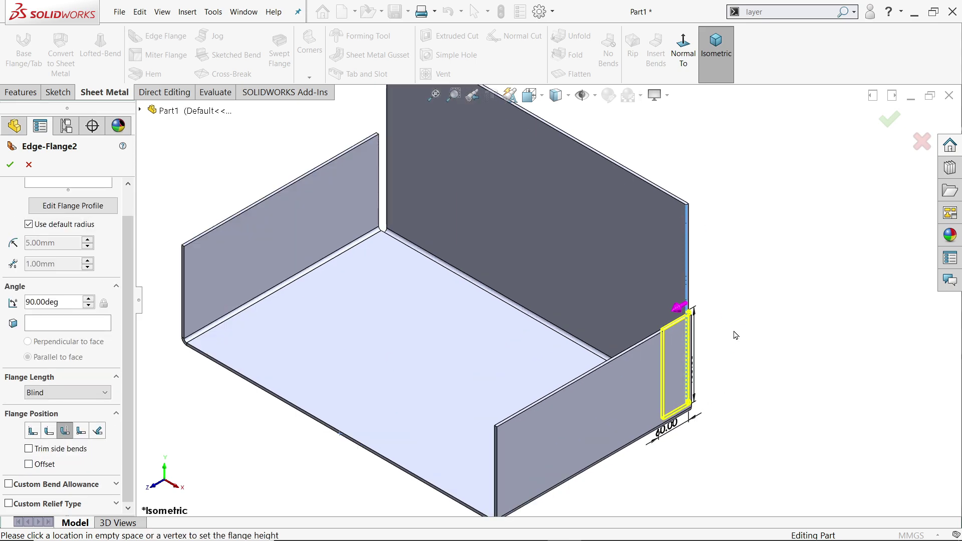
scroll(679, 316, "down", 5)
scroll(693, 376, "up", 5)
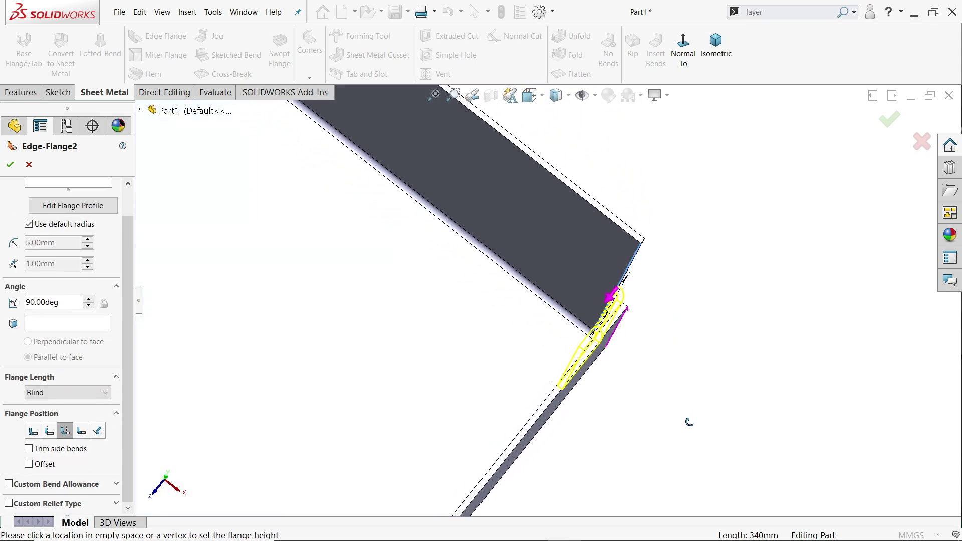
middle_click_drag(635, 339, 536, 244)
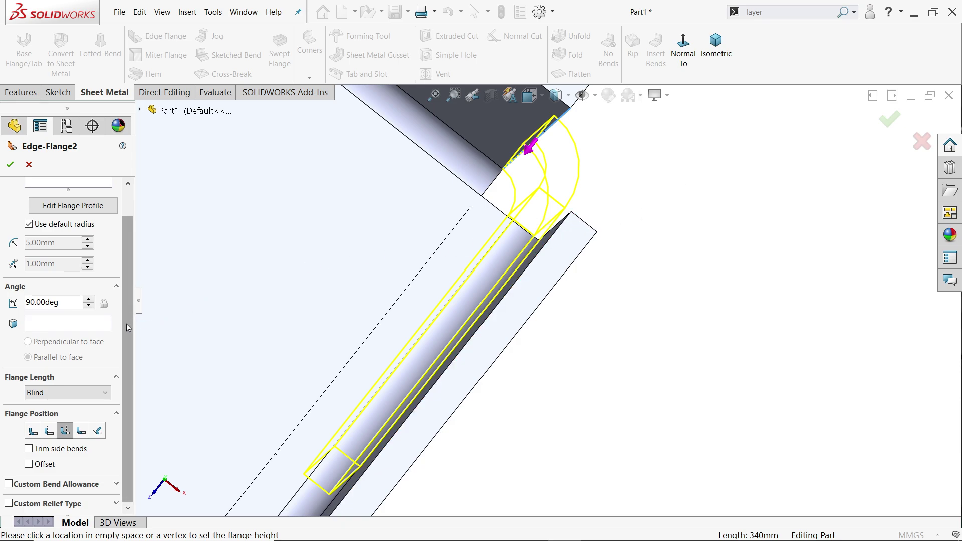
scroll(585, 306, "up", 3)
middle_click_drag(578, 350, 461, 292)
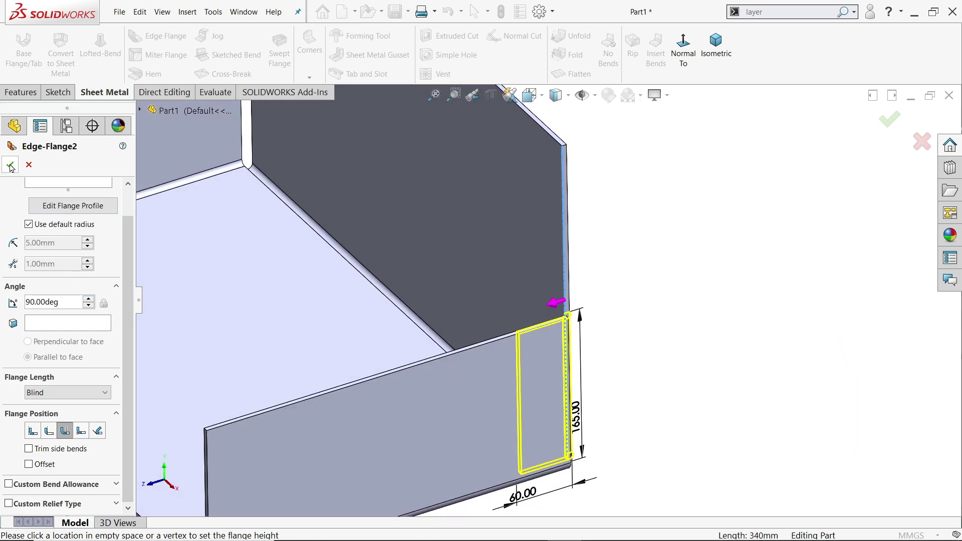
key("Return")
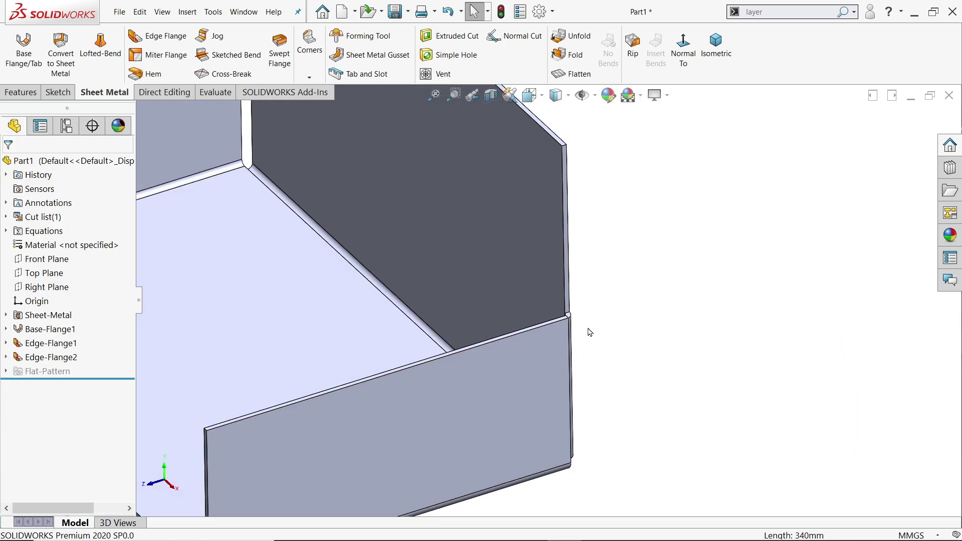
scroll(594, 368, "down", 3)
scroll(539, 321, "down", 3)
left_click(539, 276)
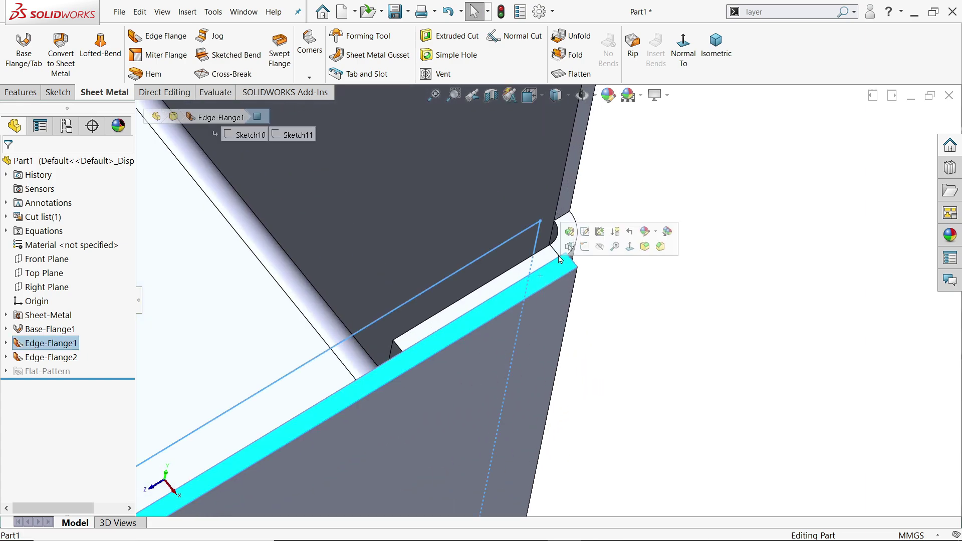
left_click(684, 50)
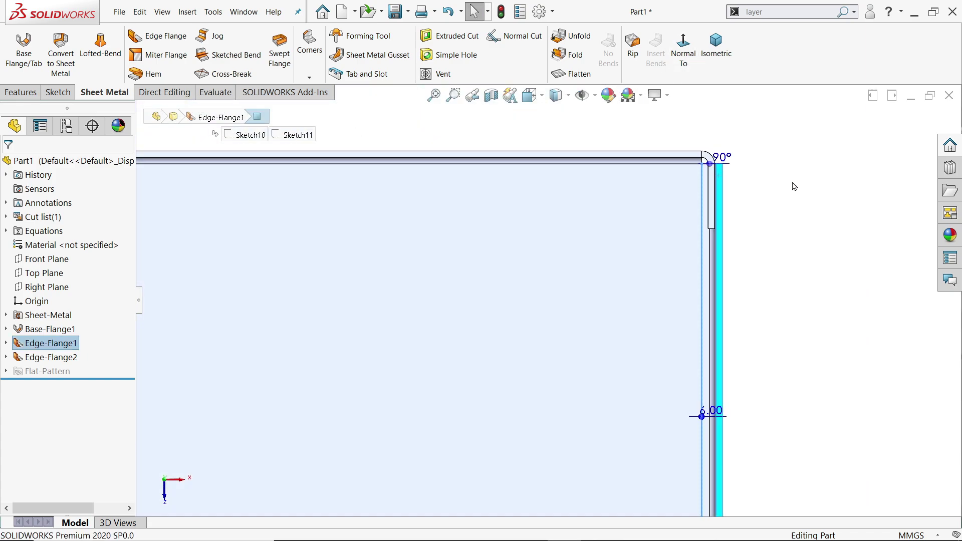
left_click(740, 214)
scroll(623, 214, "down", 4)
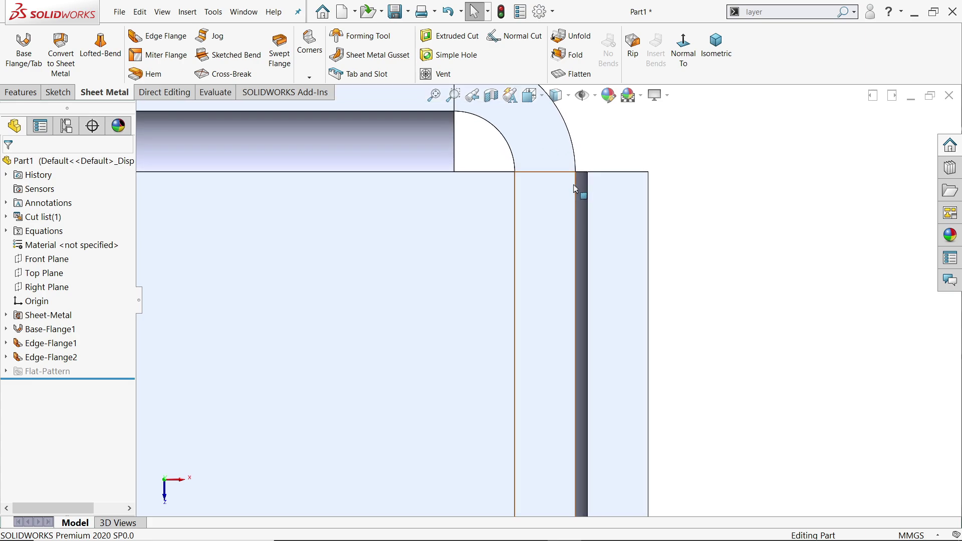
middle_click_drag(581, 191, 625, 219)
mouse_move(666, 247)
middle_mouse_down()
mouse_move(665, 236)
mouse_move(656, 243)
middle_mouse_up()
left_click(715, 45)
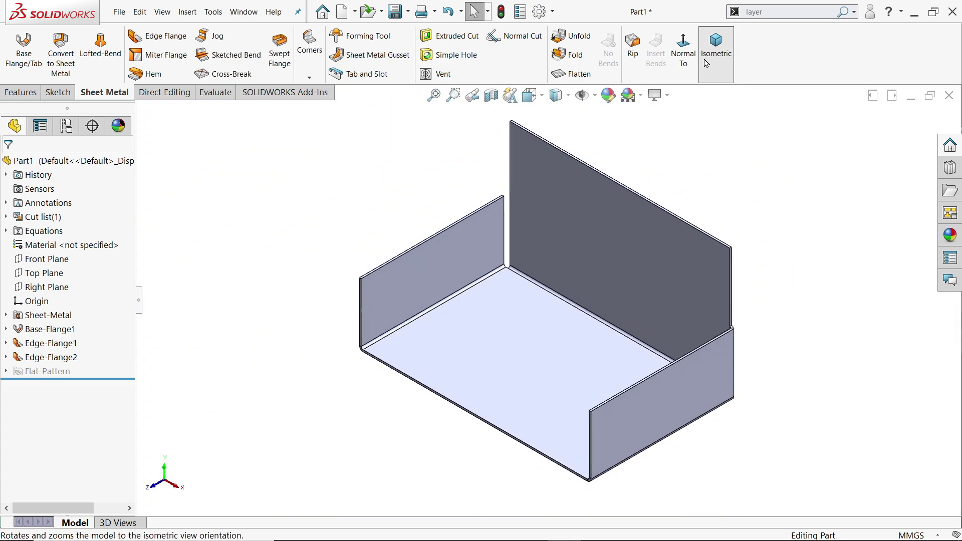
scroll(711, 369, "down", 3)
Sketch two circles near the end of the side flange face, the first Ø15.
left_click(689, 340)
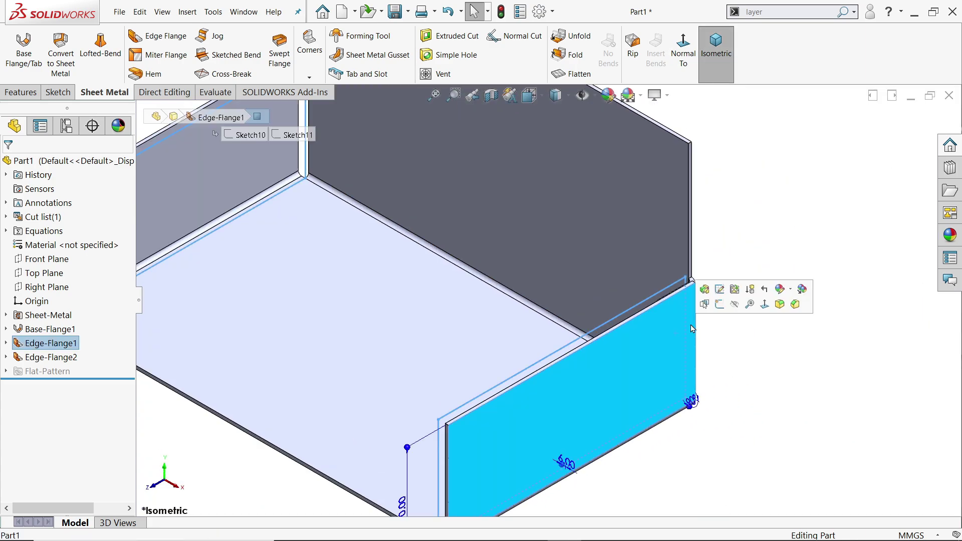
left_click(720, 307)
key("c")
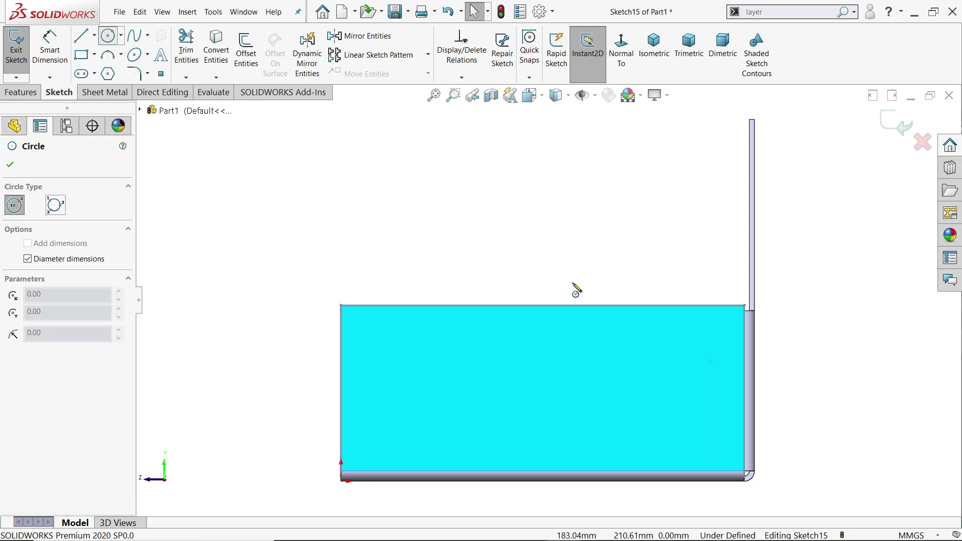
left_click(708, 334)
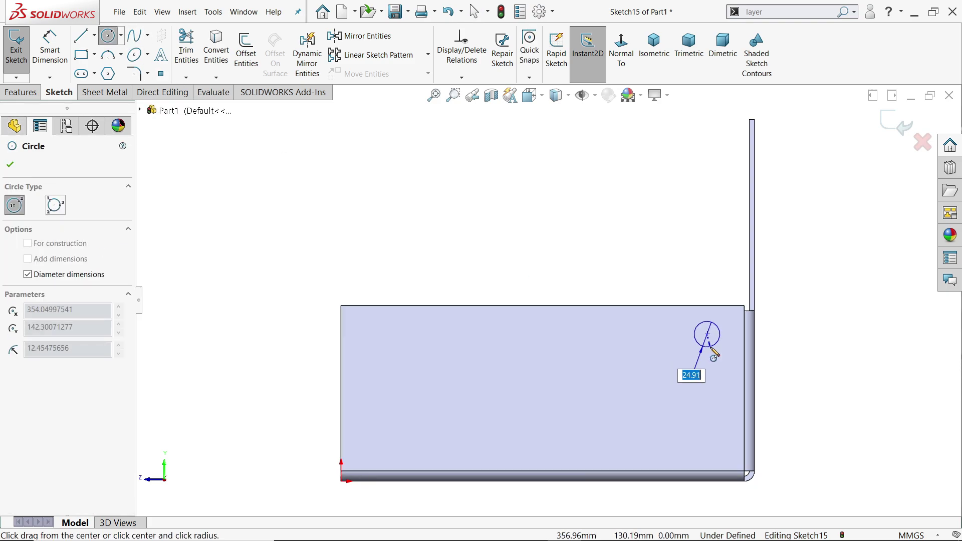
key("Return")
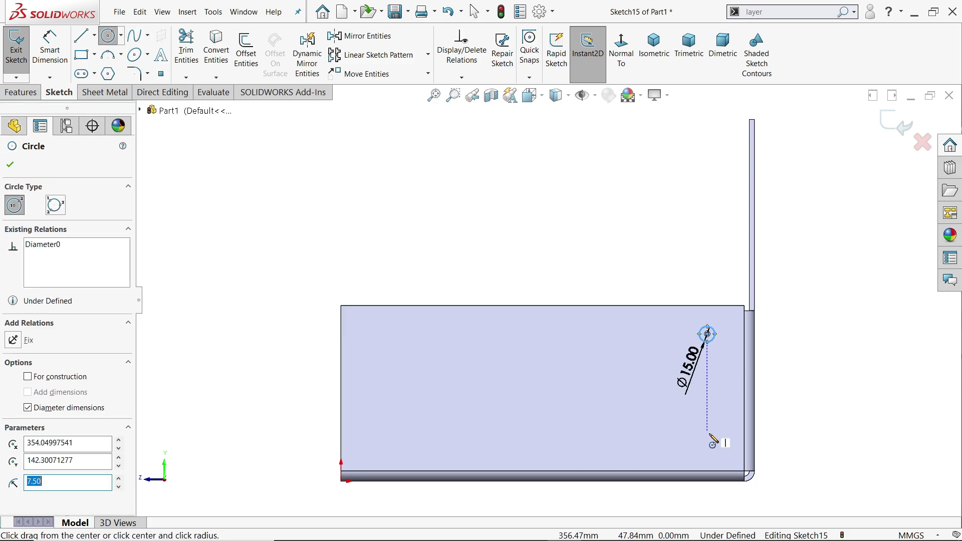
scroll(712, 439, "down", 2)
left_click(673, 424)
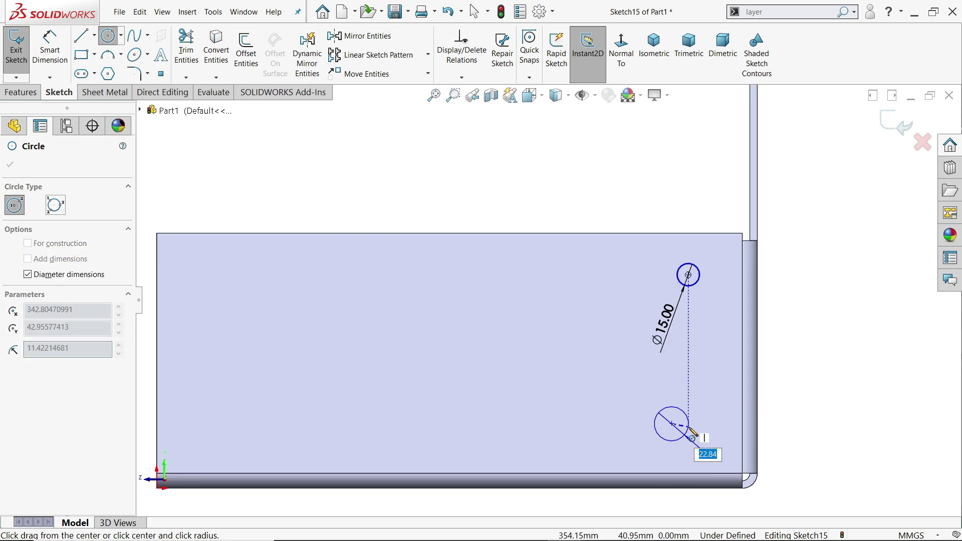
left_click(689, 426)
key("Escape")
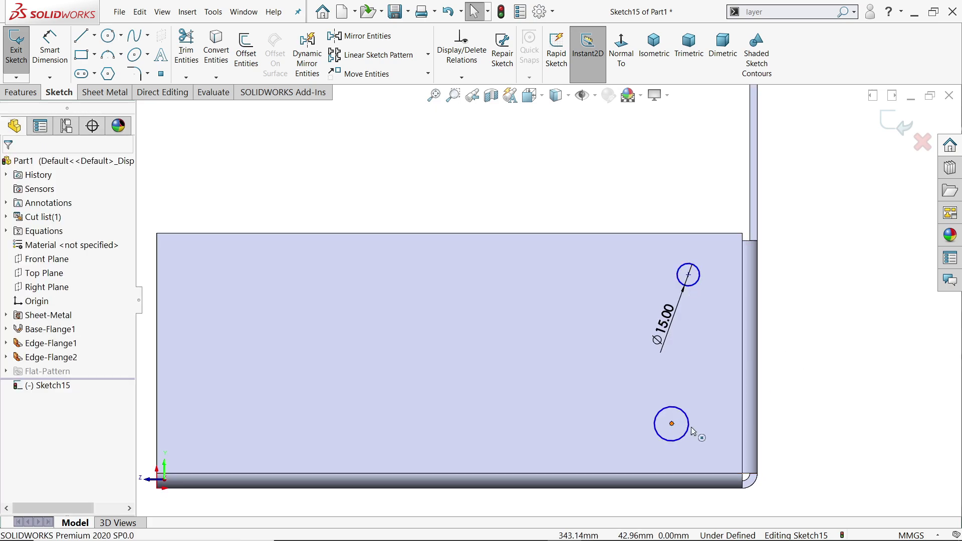
Align the two circle centres vertically and make both circles equal.
left_click_drag(672, 423, 696, 418)
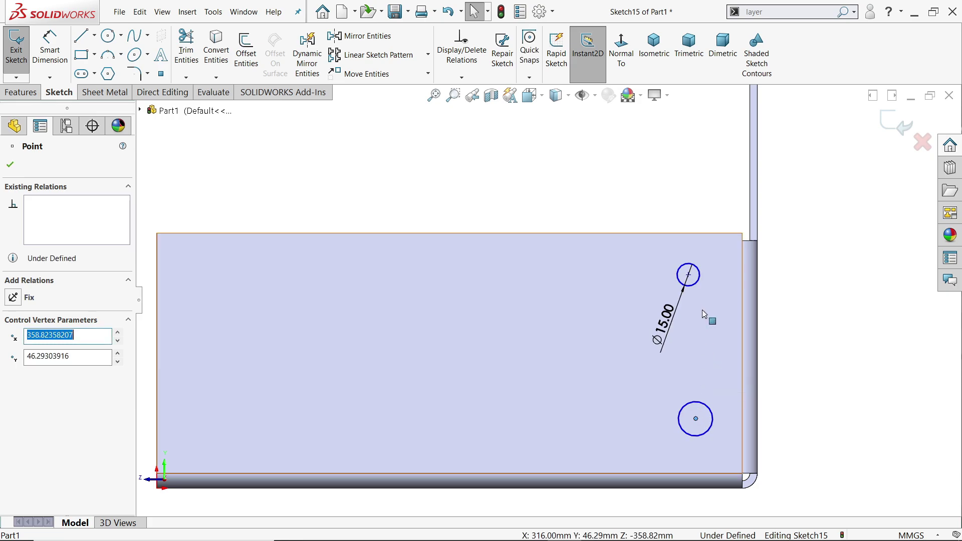
left_click(688, 274, "ctrl")
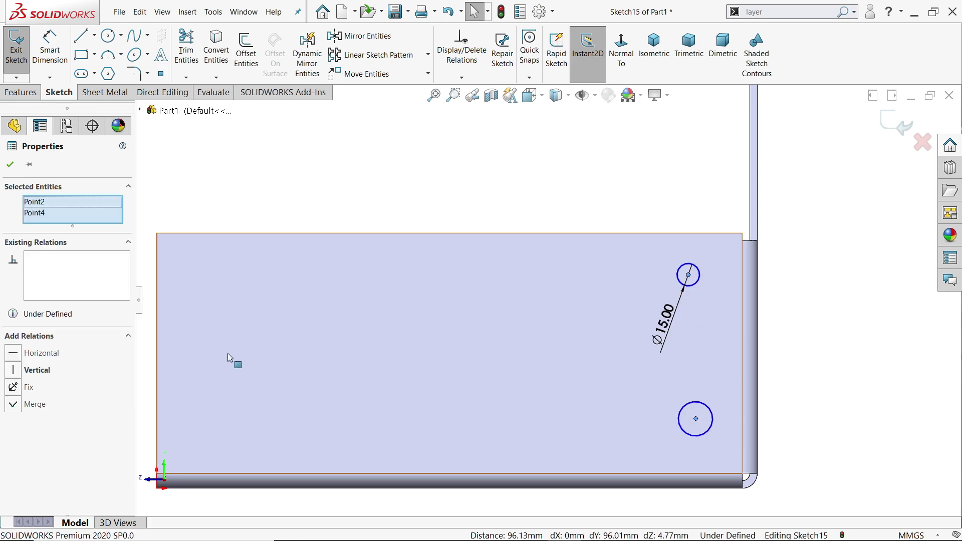
left_click(36, 370)
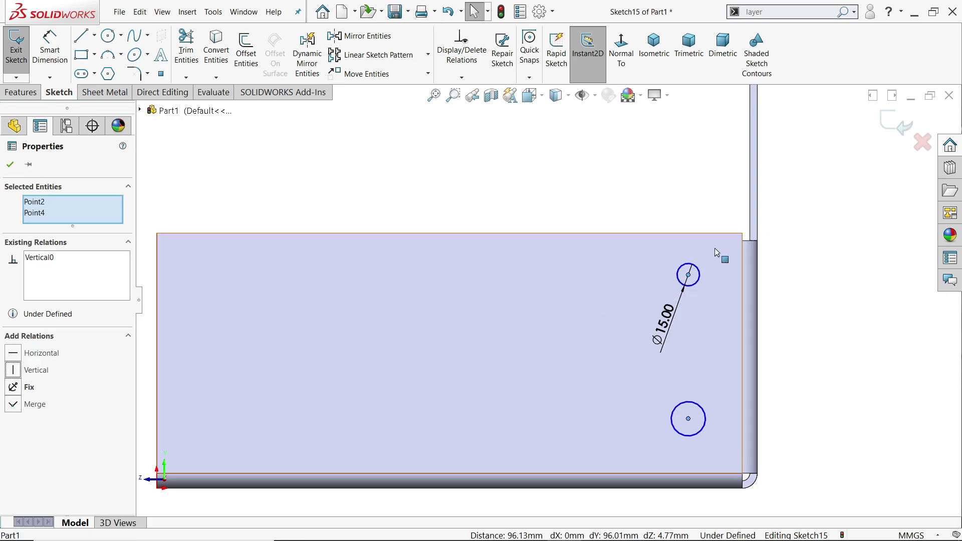
left_click_drag(715, 244, 633, 451)
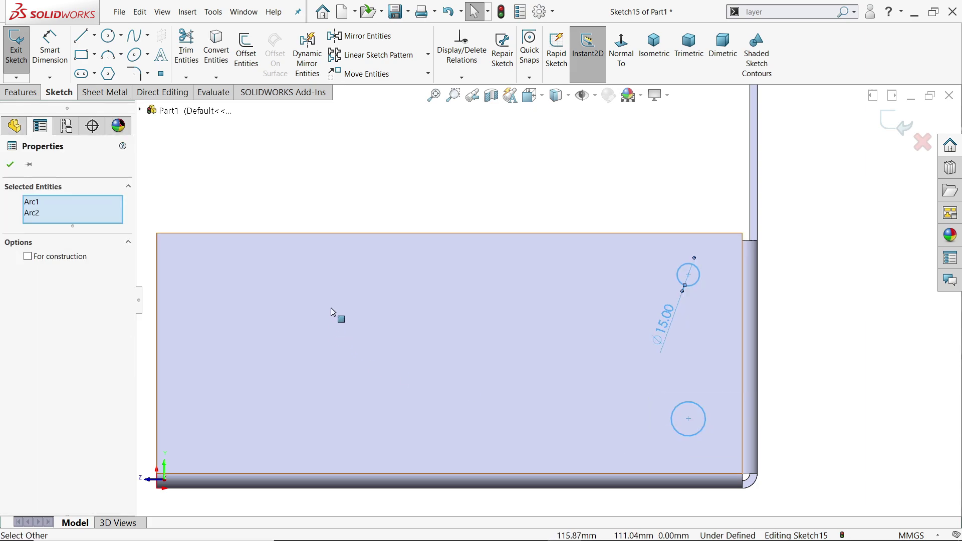
left_click(739, 207)
left_click_drag(749, 254, 669, 441)
left_click(697, 289)
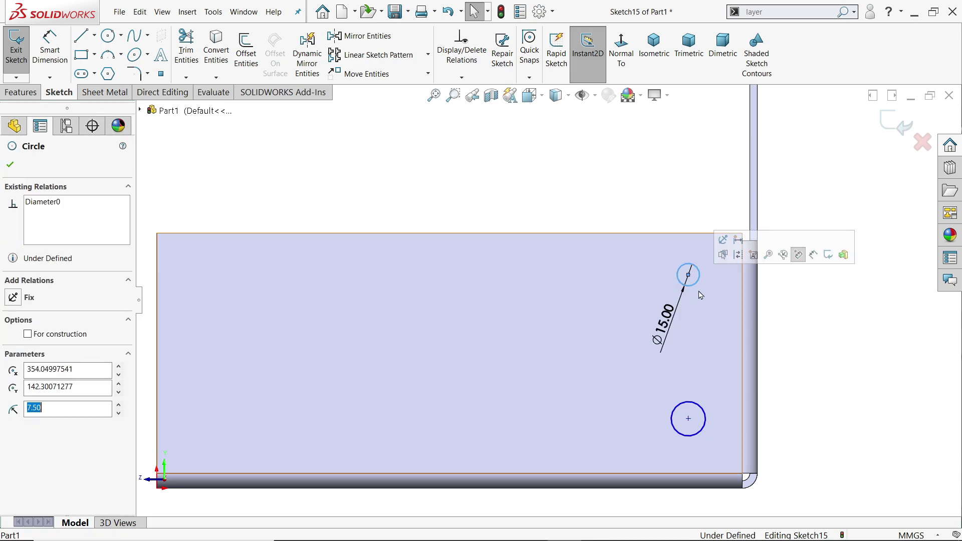
left_click(704, 411)
left_click(704, 411, "ctrl")
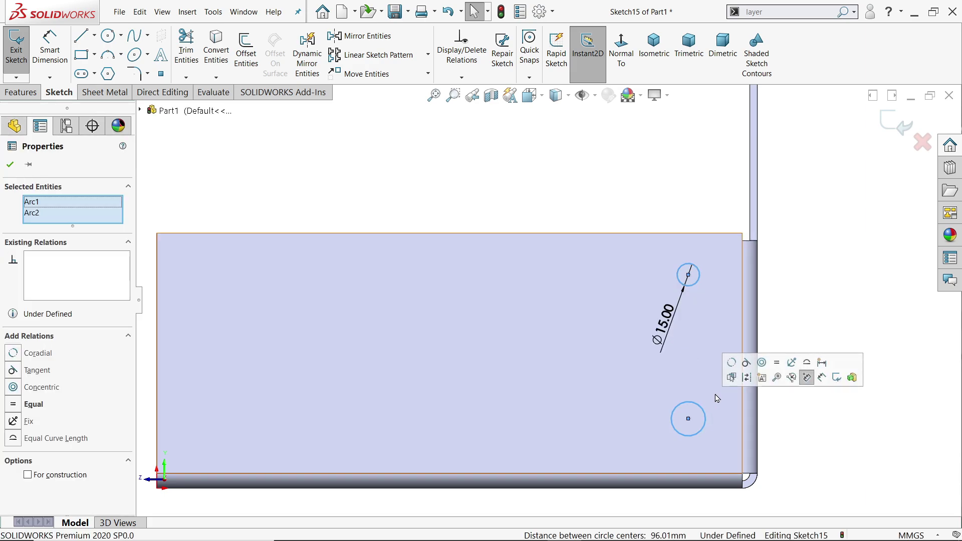
left_click(776, 365)
Dimension the circles 30 mm from the flange end edge, 25 mm from the top edge and 25 mm from the bottom edge.
key("Escape")
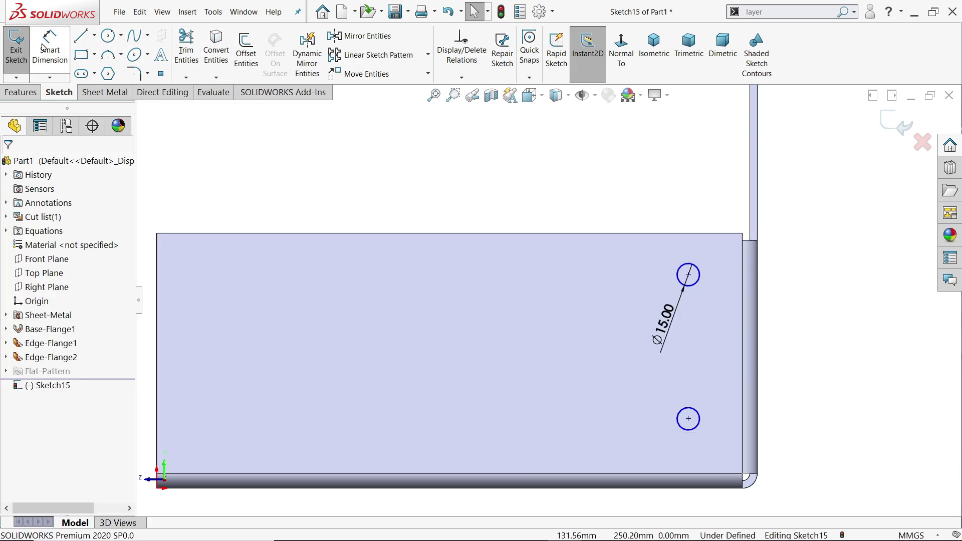
left_click(55, 59)
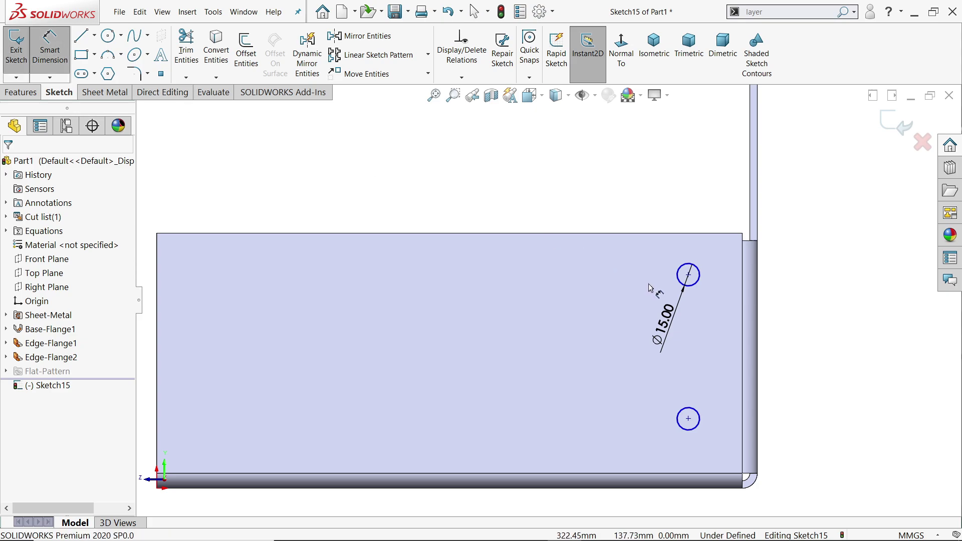
left_click(689, 275)
left_click(757, 269)
left_click(709, 209)
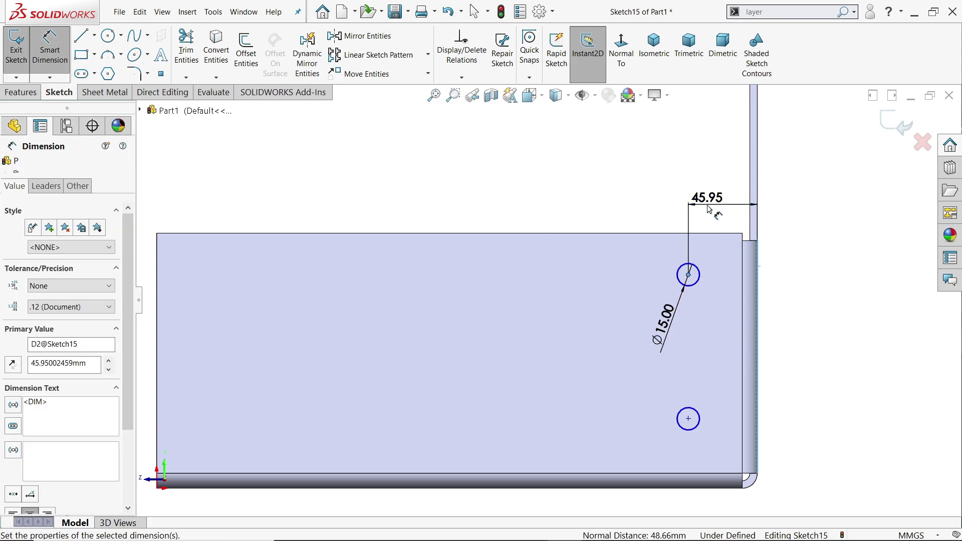
type("30")
key("Return")
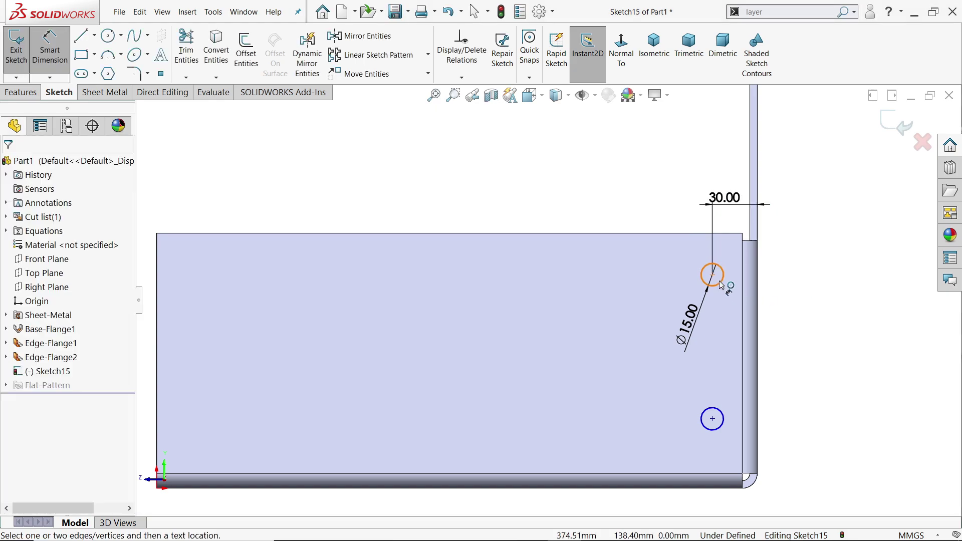
left_click(721, 285)
left_click(729, 234)
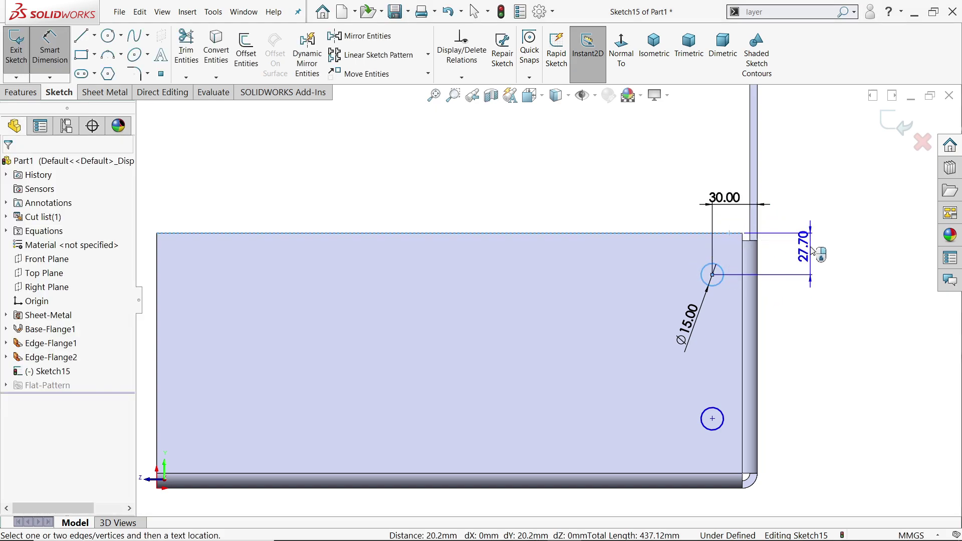
left_click(815, 252)
type("25")
key("Return")
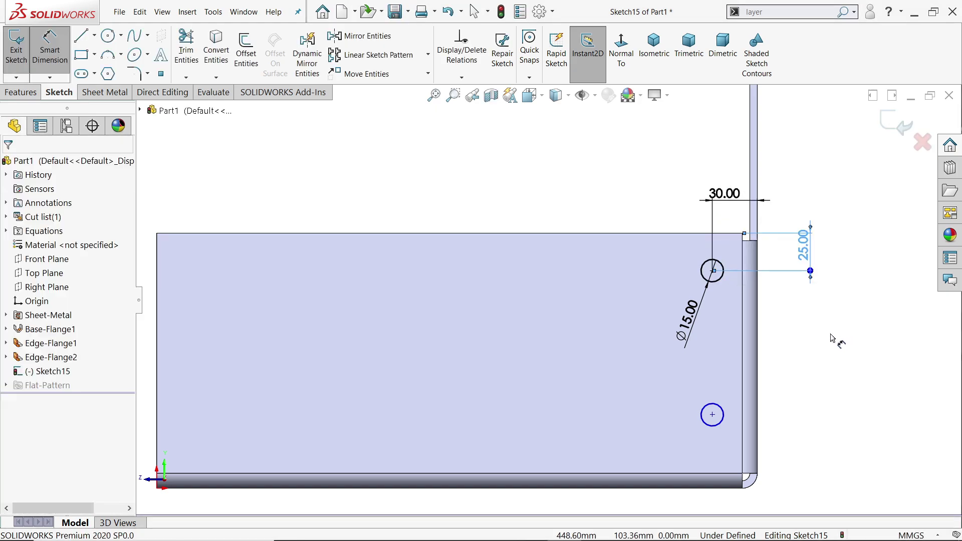
left_click(720, 423)
left_click(722, 486)
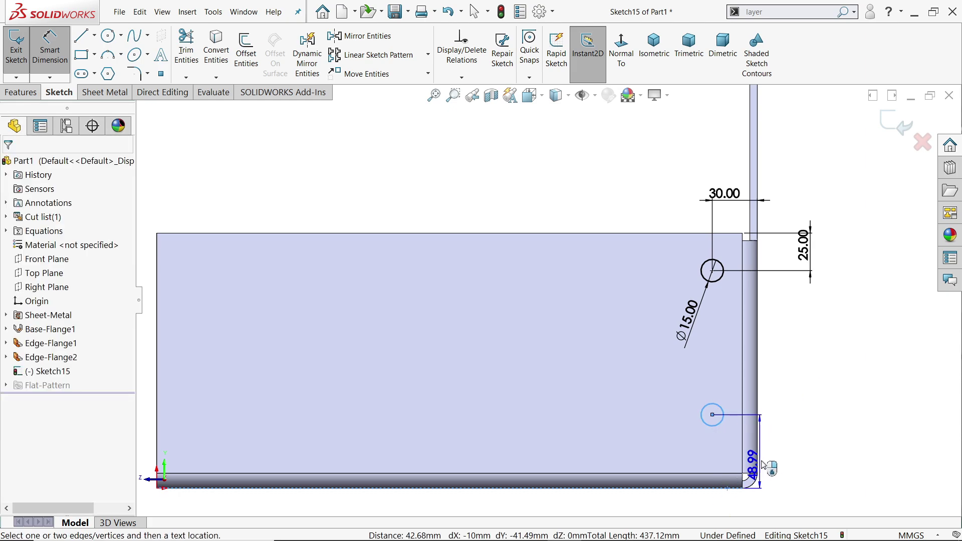
left_click(788, 461)
type("25")
key("Return")
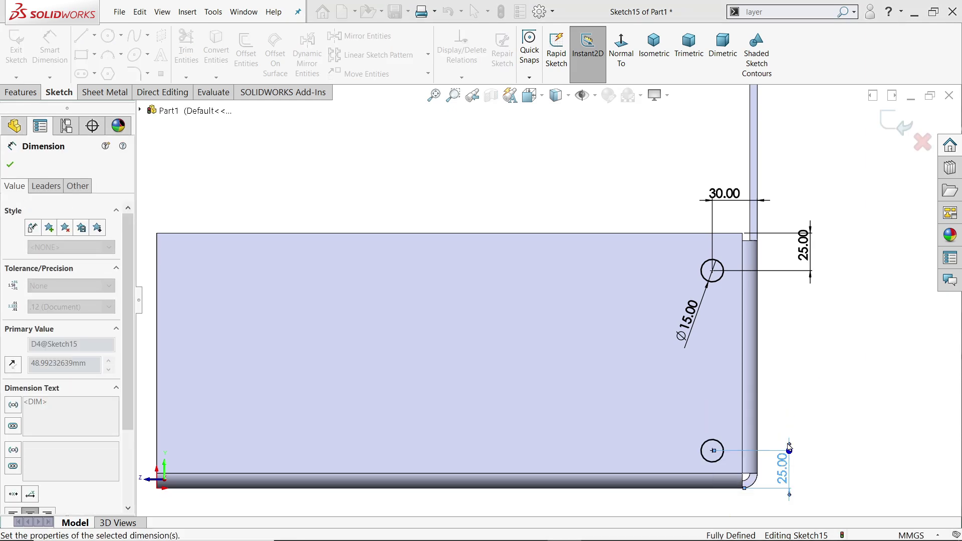
key("z")
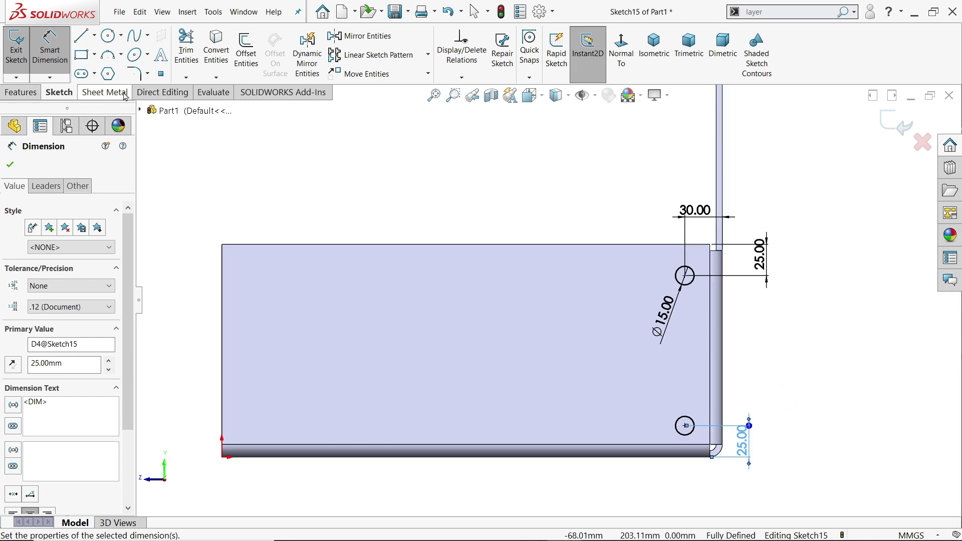
Create an Extruded Cut from the hole sketch, set Up To Surface at the flange face.
left_click(104, 92)
left_click(450, 36)
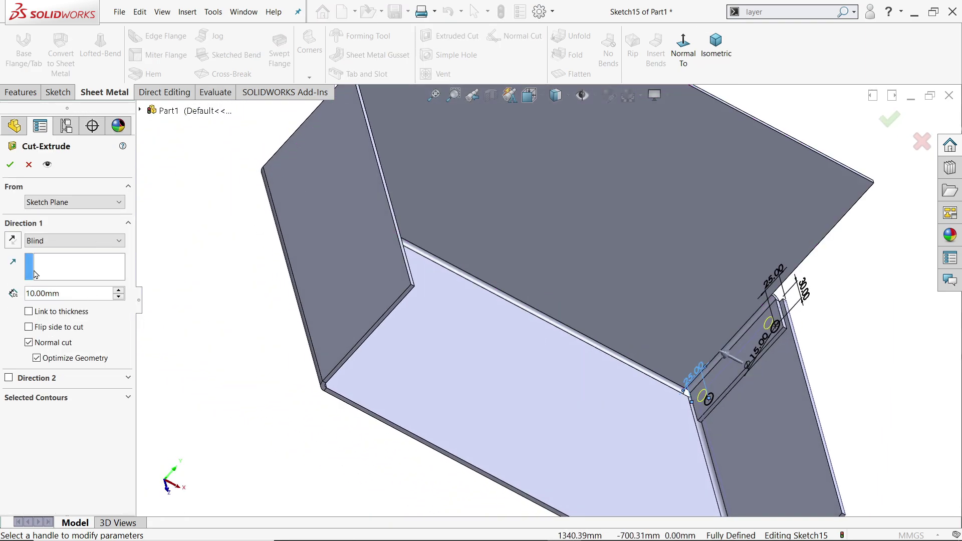
left_click(44, 246)
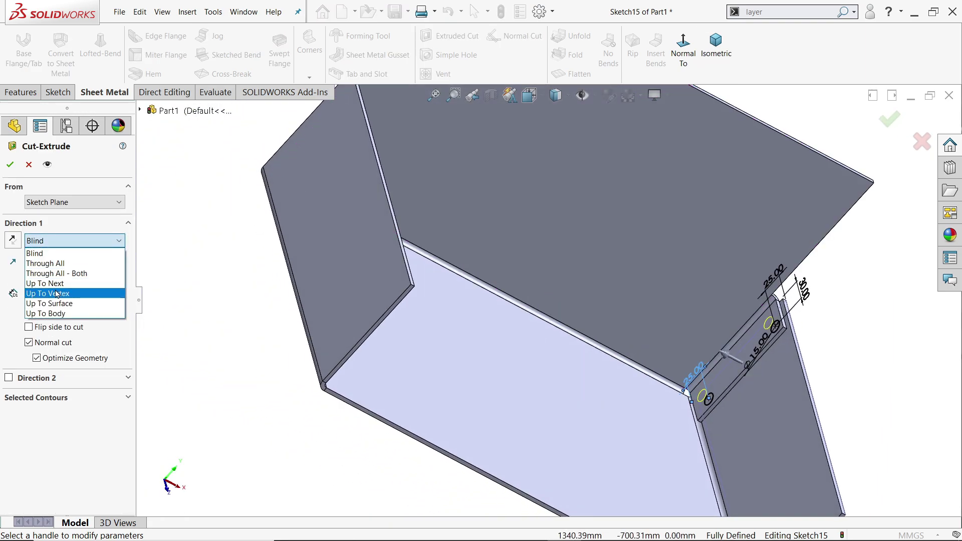
left_click(49, 303)
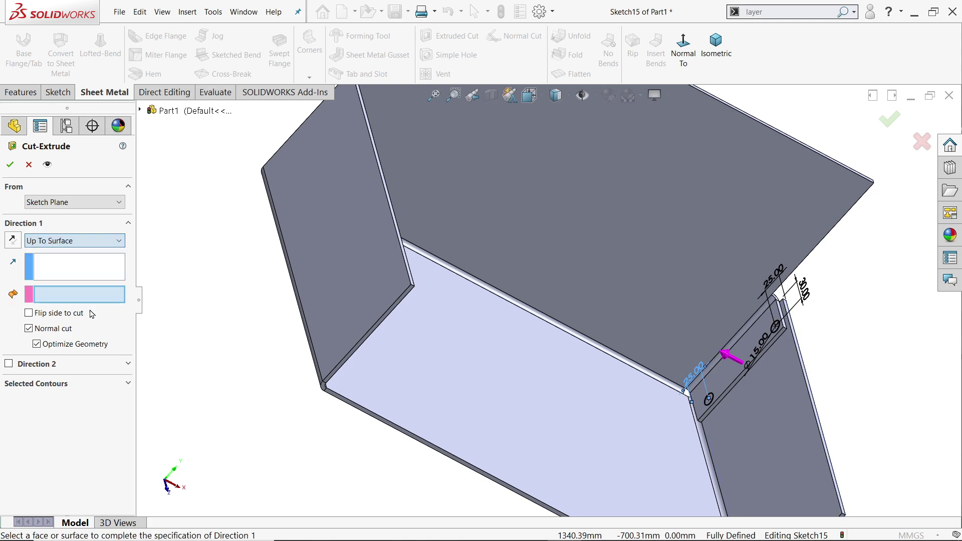
scroll(738, 341, "down", 2)
scroll(737, 341, "up", 2)
scroll(756, 343, "down", 4)
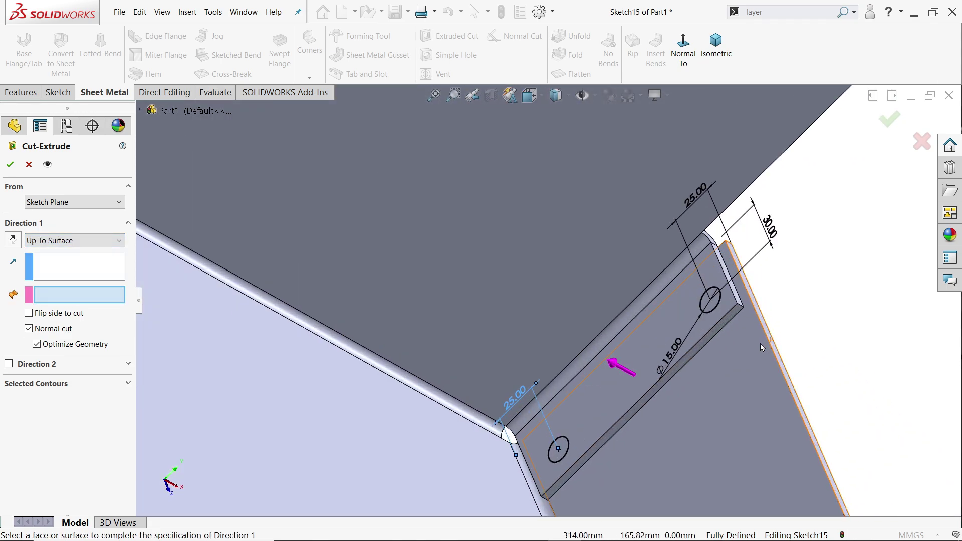
left_click(677, 319)
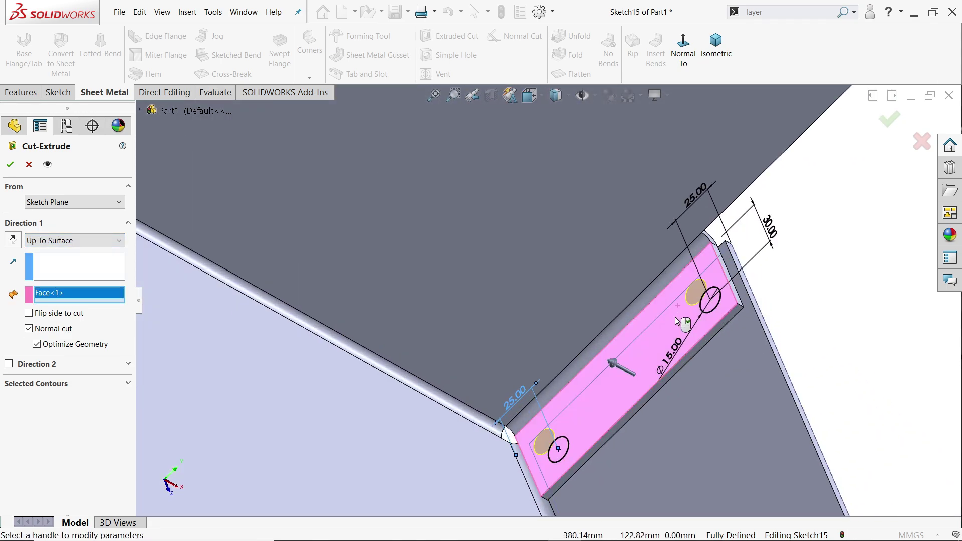
left_click(10, 164)
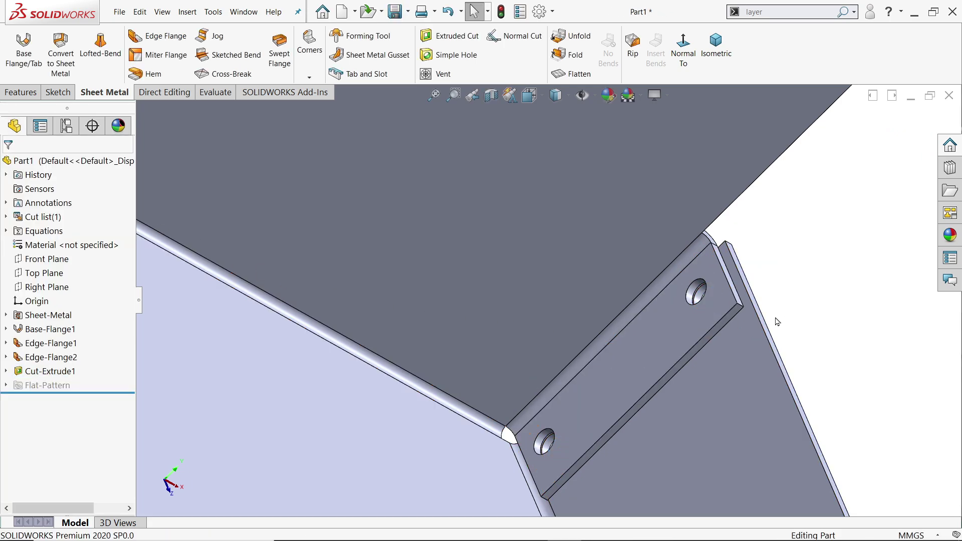
Mirror Edge-Flange2 and Cut-Extrude1 across the Right Plane as Mirror1.
middle_click_drag(778, 322, 691, 297)
scroll(692, 296, "up", 8)
scroll(705, 306, "up", 3)
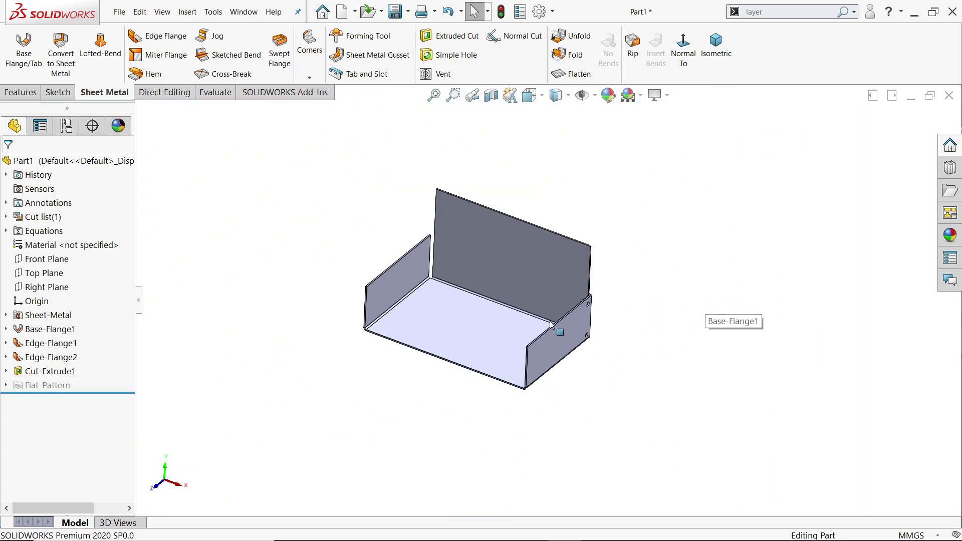
left_click(43, 289)
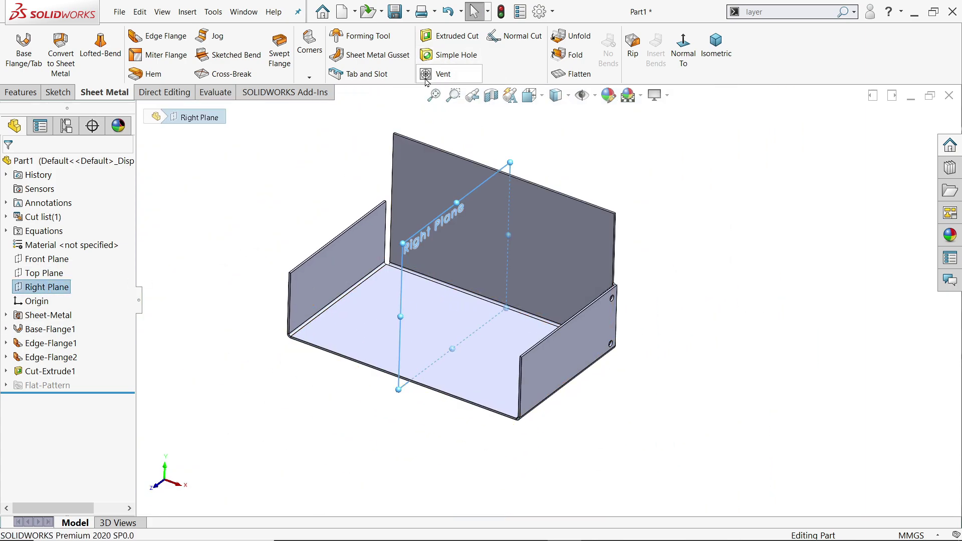
left_click(15, 96)
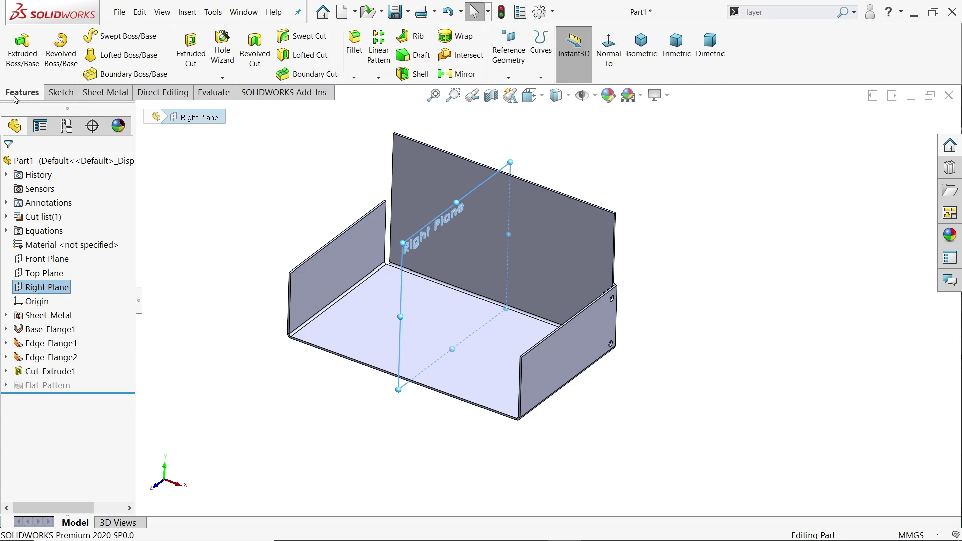
left_click(458, 74)
scroll(514, 329, "down", 4)
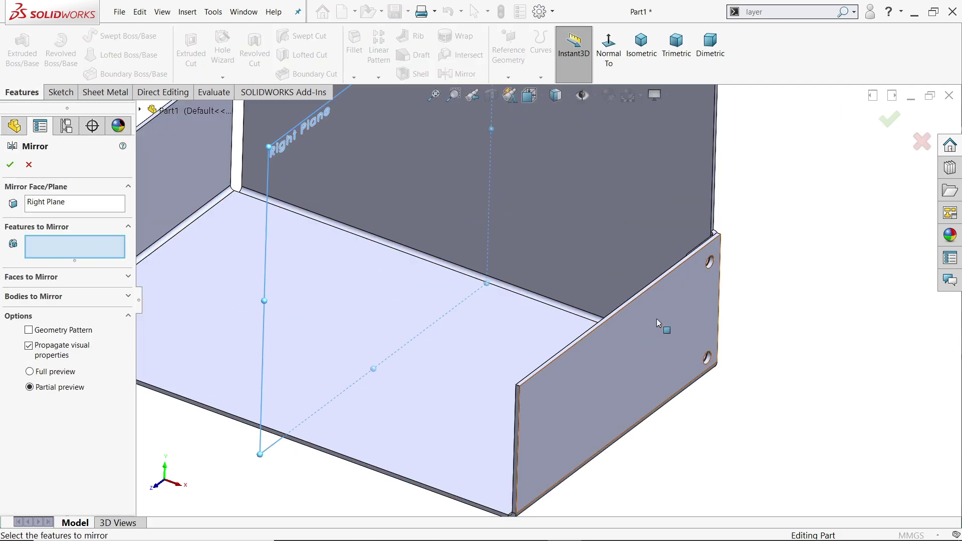
scroll(190, 165, "up", 4)
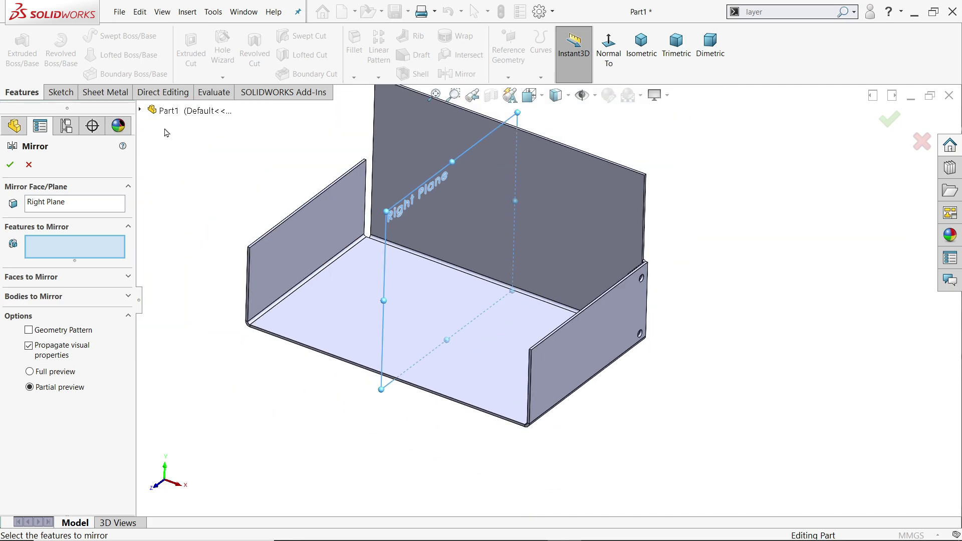
left_click(148, 110)
left_click(182, 307)
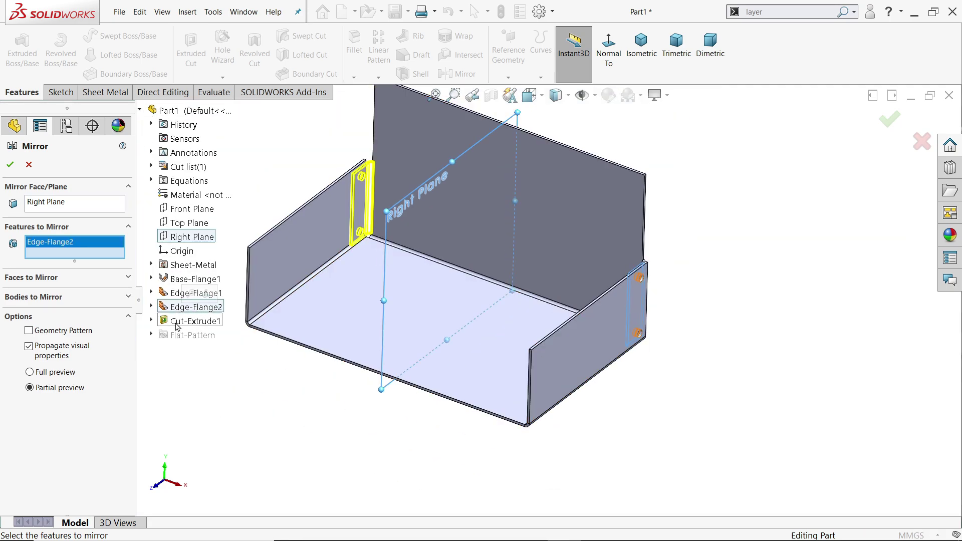
left_click(183, 321)
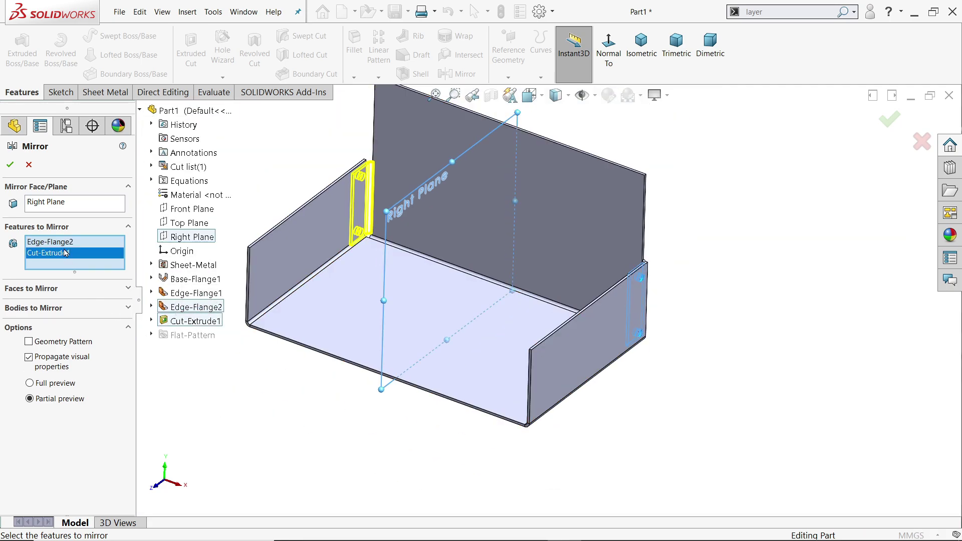
left_click(10, 164)
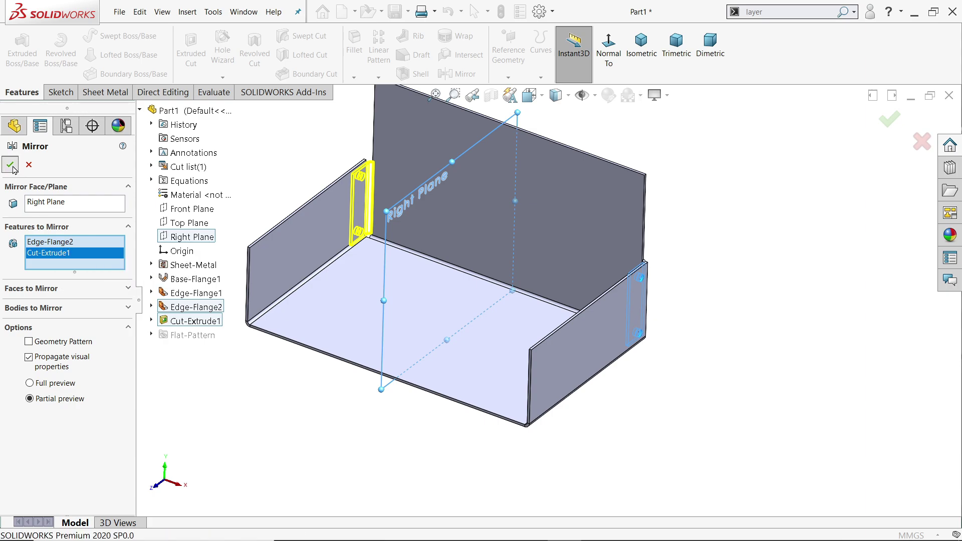
scroll(342, 200, "down", 3)
scroll(446, 196, "up", 2)
scroll(503, 229, "up", 3)
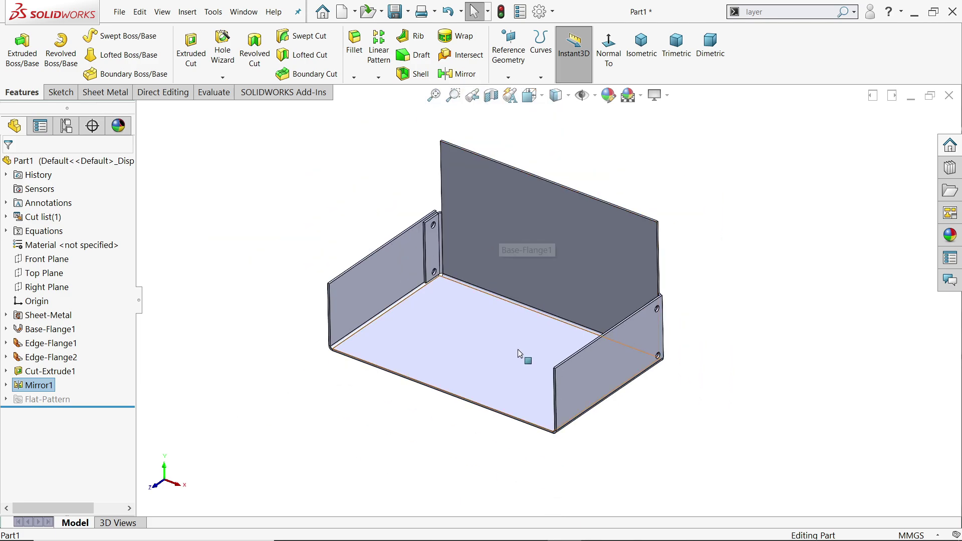
Switch to Photos and bring up the reference drawing 222.PNG.
key("alt+Tab")
scroll(377, 253, "up", 5)
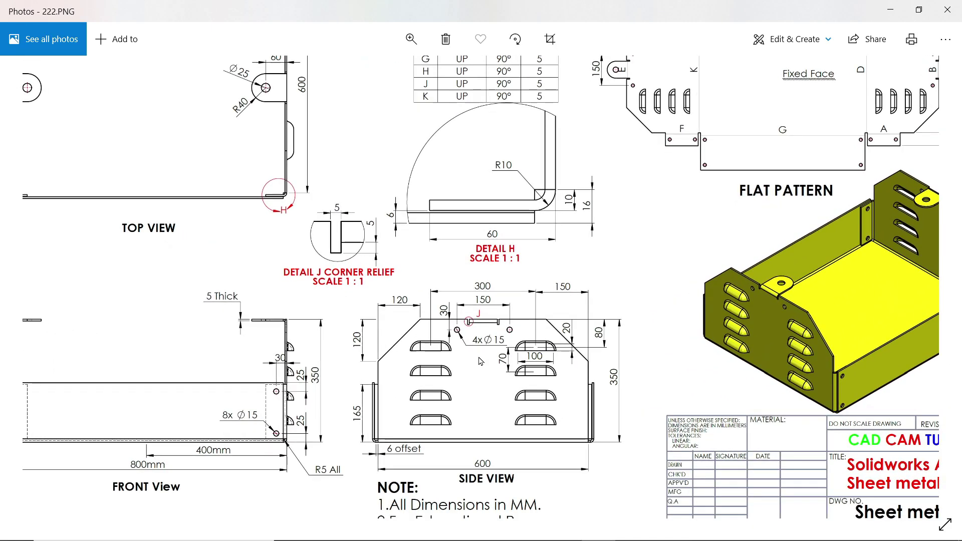
key("Right")
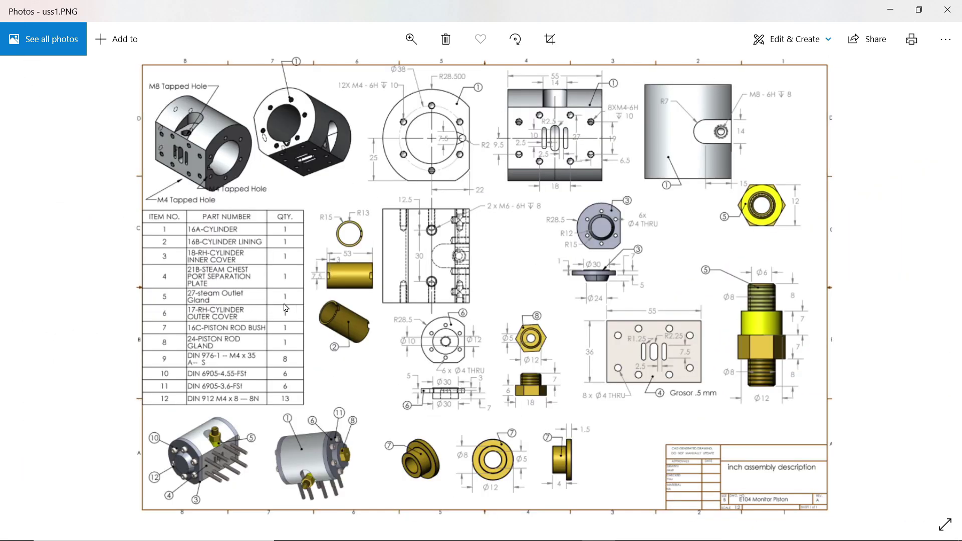
key("Left")
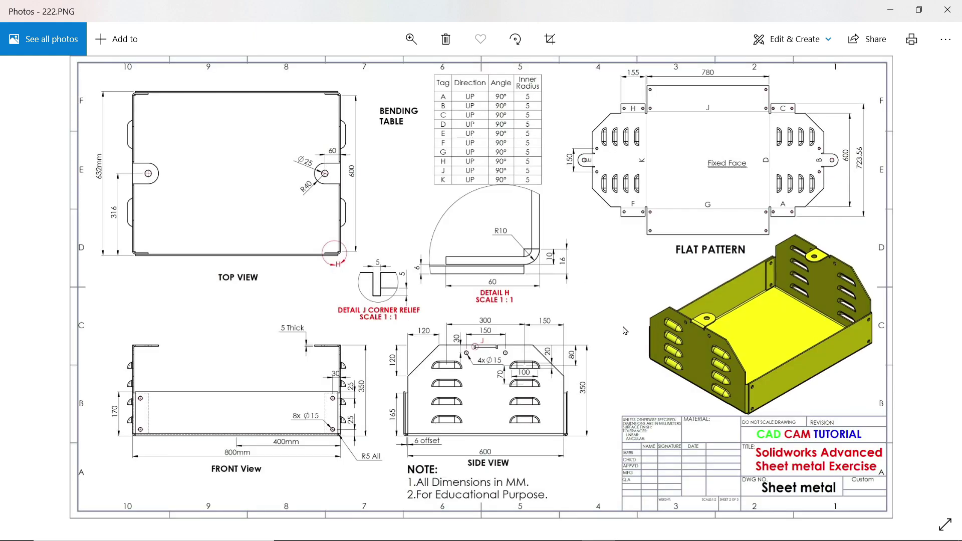
Zoom in and pan across the top view, bending table, Detail J corner relief and side view.
scroll(336, 377, "up", 5)
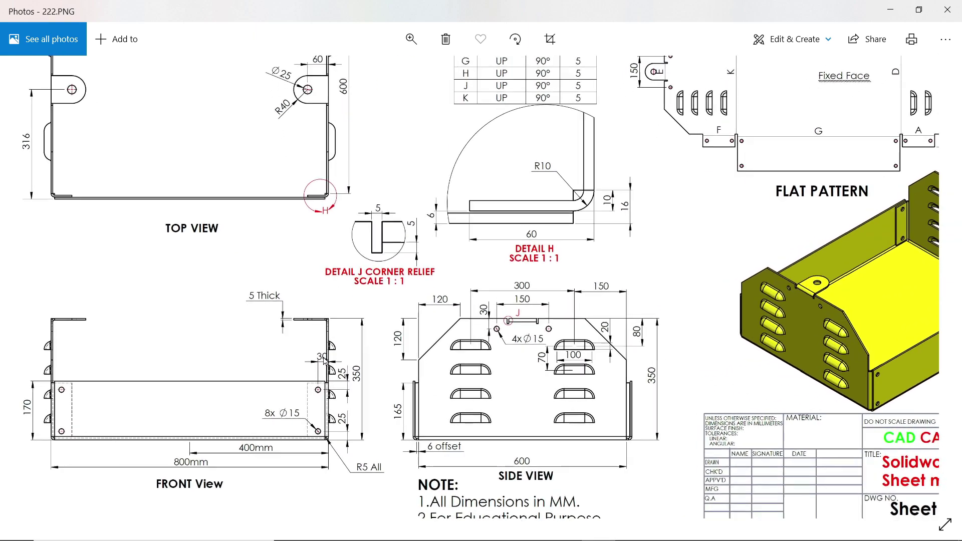
left_click_drag(331, 261, 350, 438)
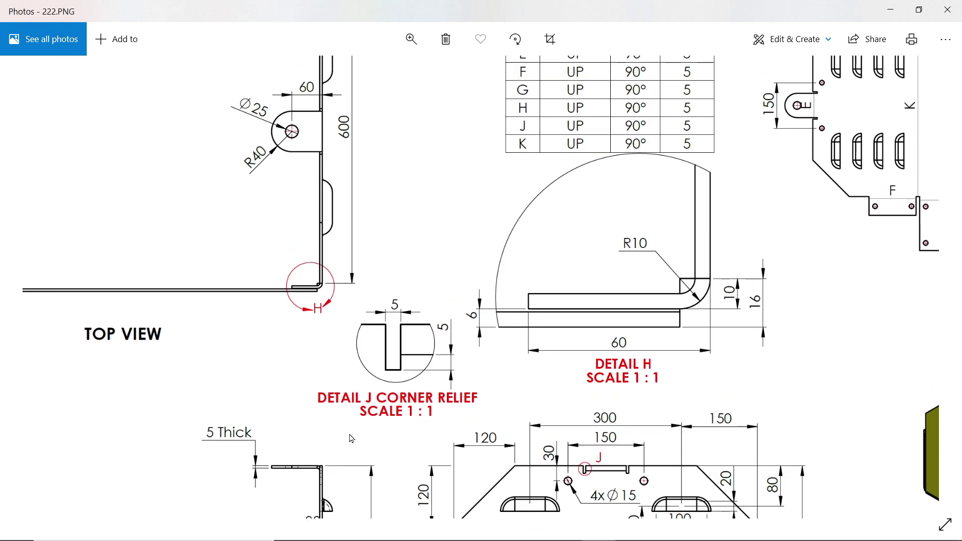
left_click_drag(357, 222, 393, 333)
left_click_drag(341, 306, 494, 307)
left_click_drag(30, 271, 168, 268)
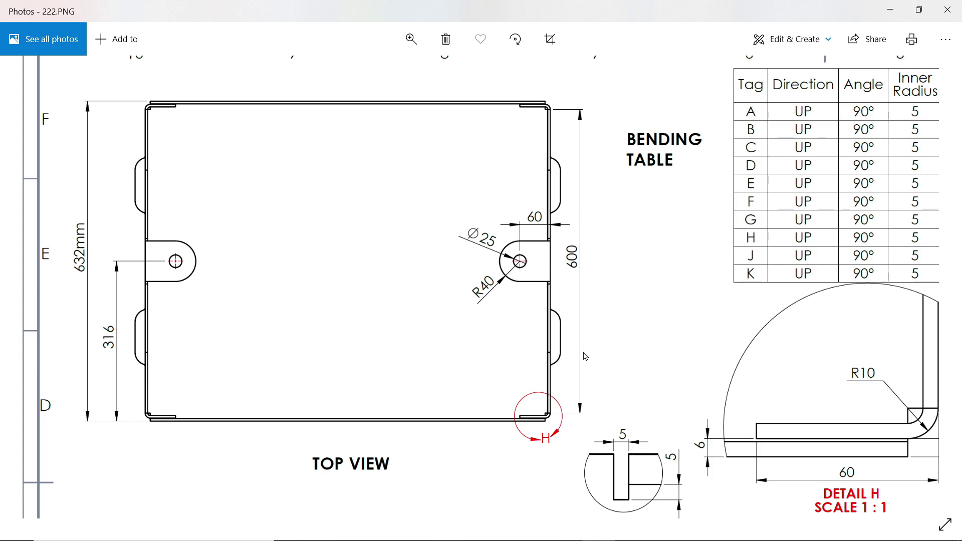
left_click_drag(585, 356, 568, 276)
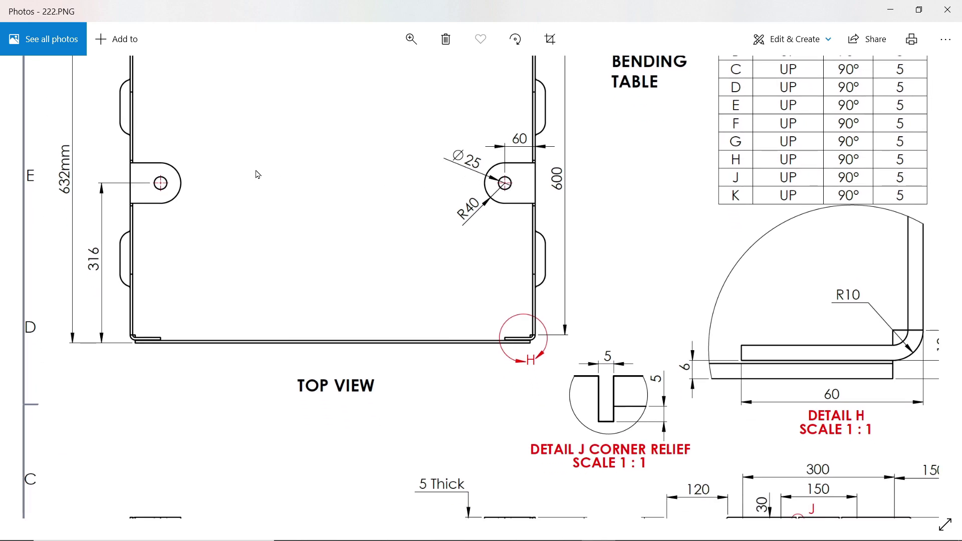
left_click_drag(619, 368, 583, 213)
left_click_drag(696, 392, 534, 249)
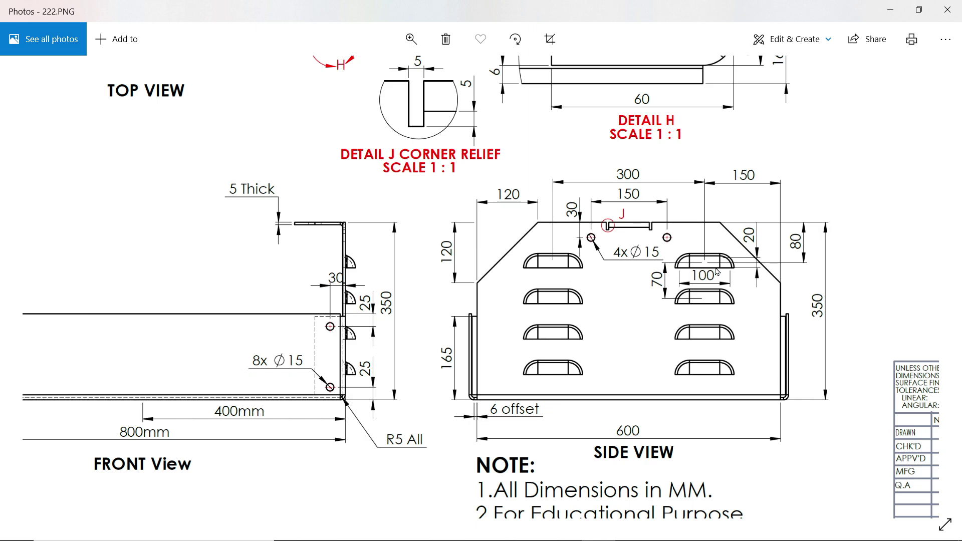
Zoom into the 222.PNG side view and pan to read its Detail H/J labels and hole dimensions.
scroll(718, 272, "up", 4)
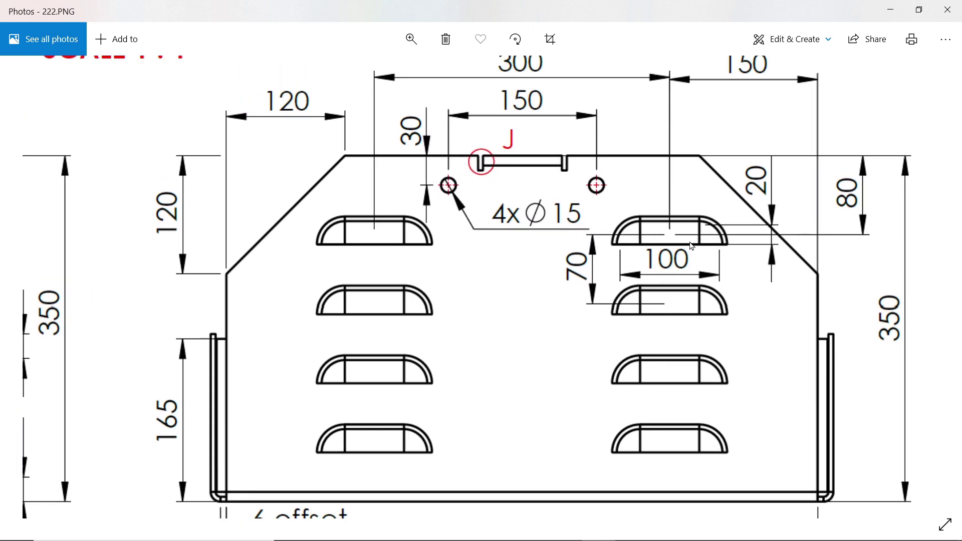
left_click_drag(732, 142, 722, 269)
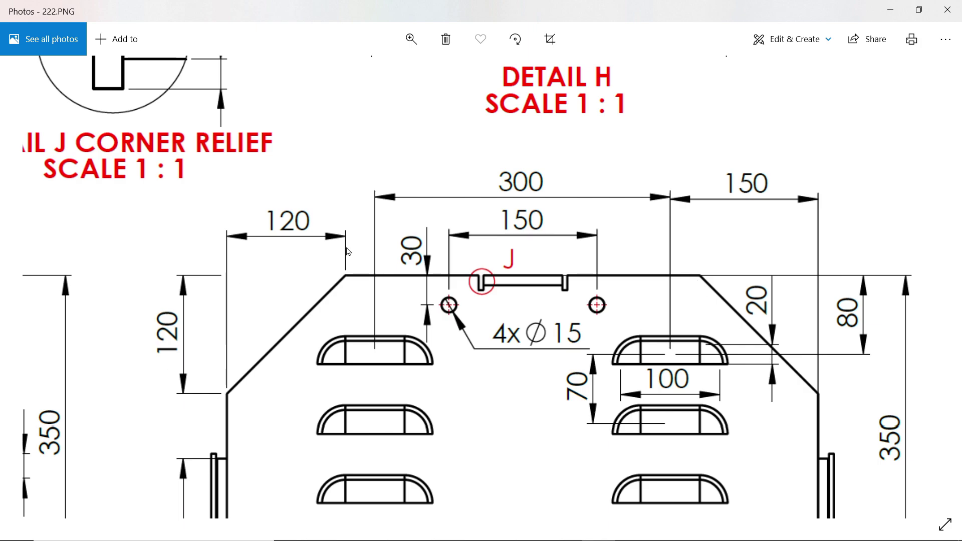
left_click_drag(775, 373, 776, 273)
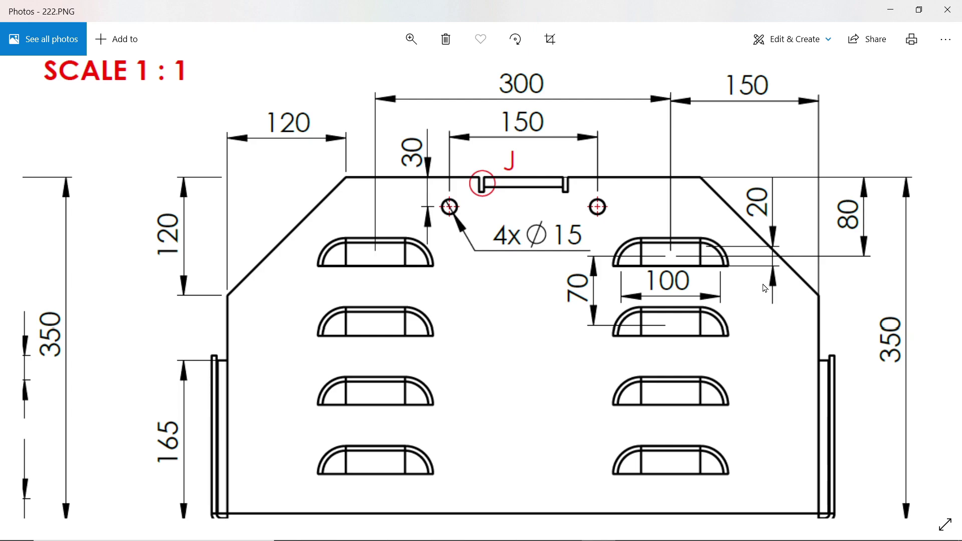
Return to the part and start a Break-Corner treatment with a 120 mm distance.
left_click(890, 10)
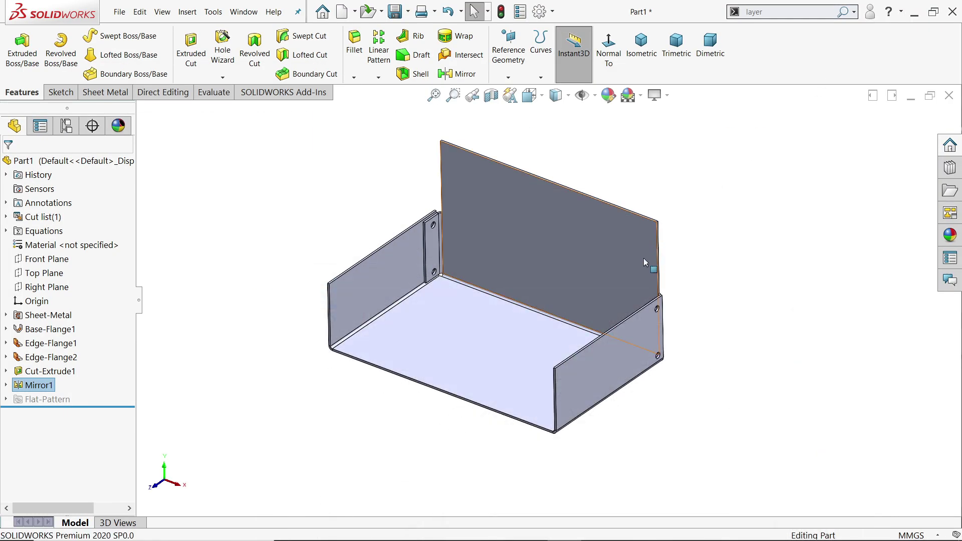
scroll(622, 279, "down", 2)
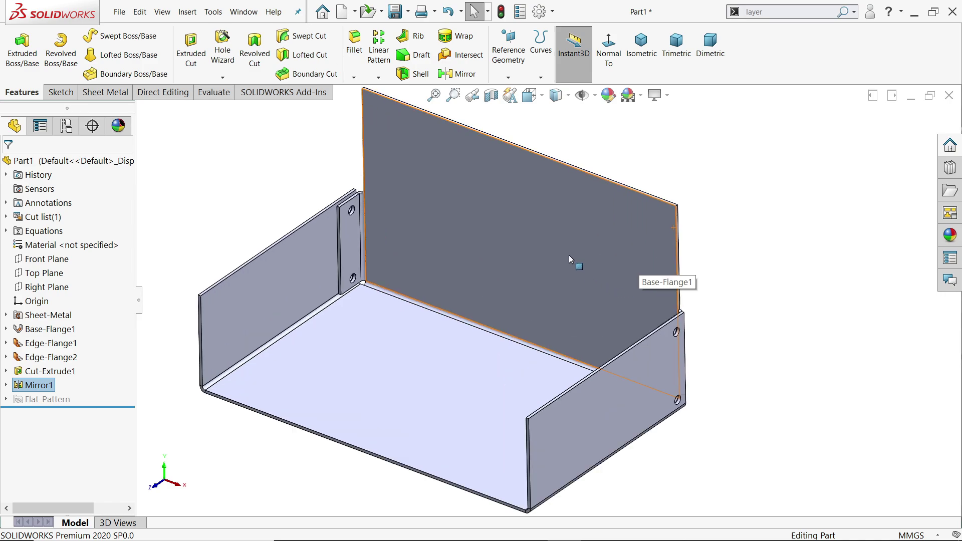
scroll(616, 198, "down", 1)
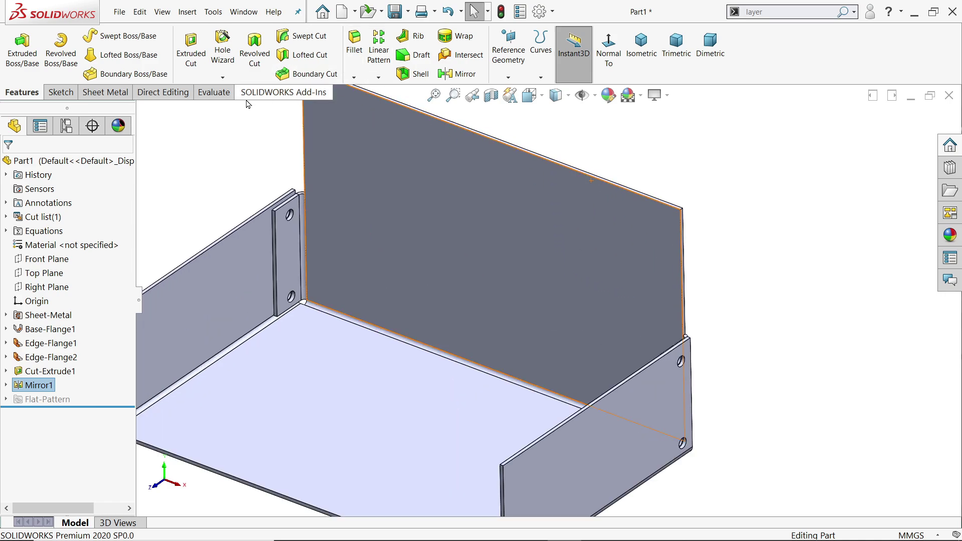
left_click(105, 92)
left_click(316, 76)
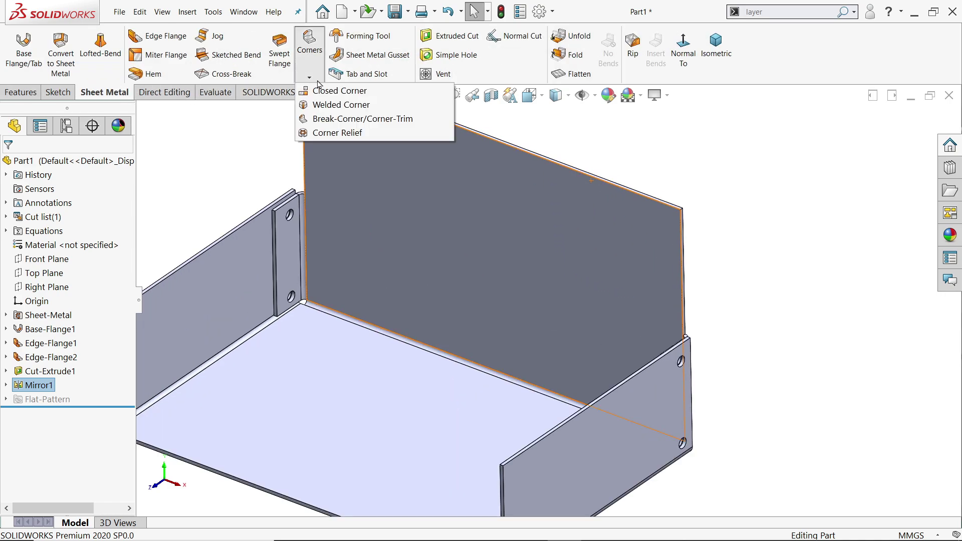
left_click(331, 119)
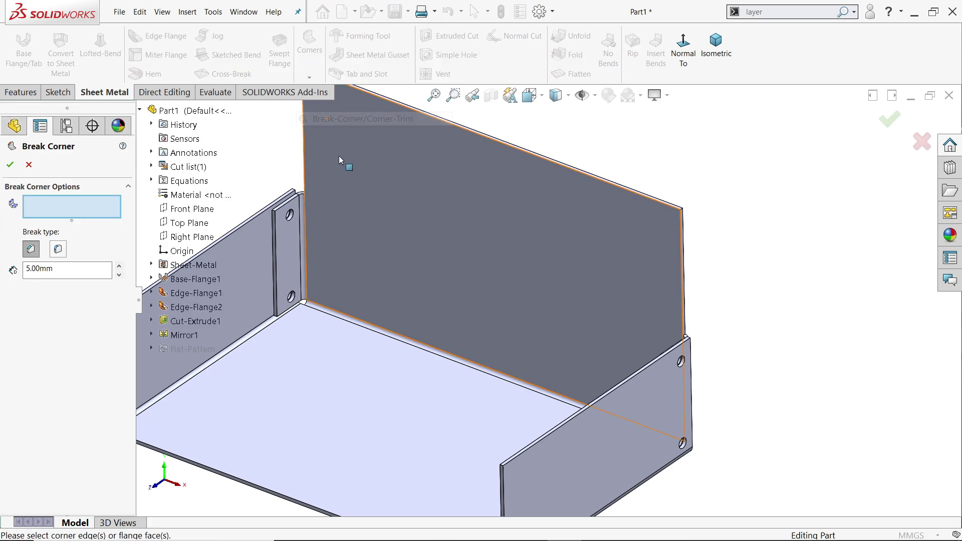
left_click_drag(66, 268, 17, 268)
type("120")
scroll(701, 250, "down", 5)
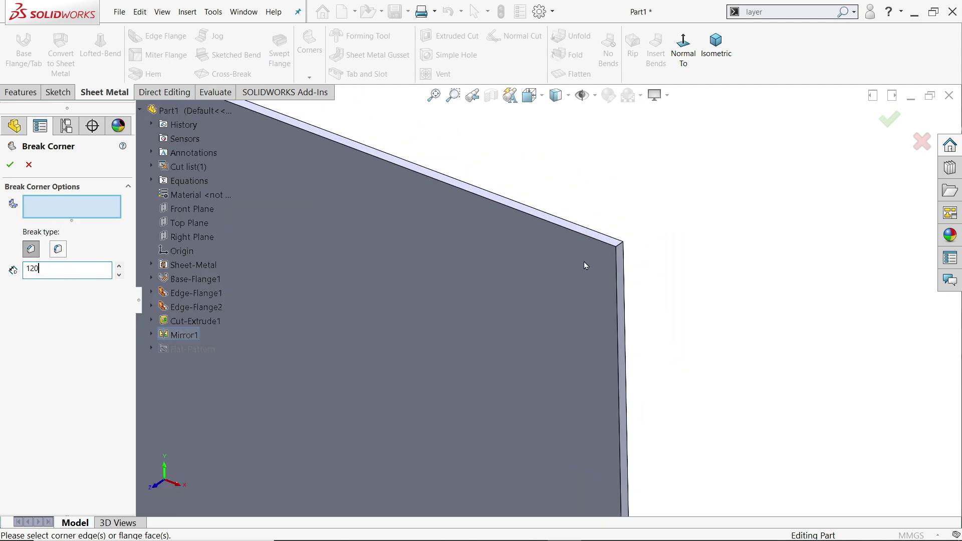
Apply the 120 mm chamfer to both top corner edges of the back flange.
left_click(715, 215)
scroll(661, 255, "up", 5)
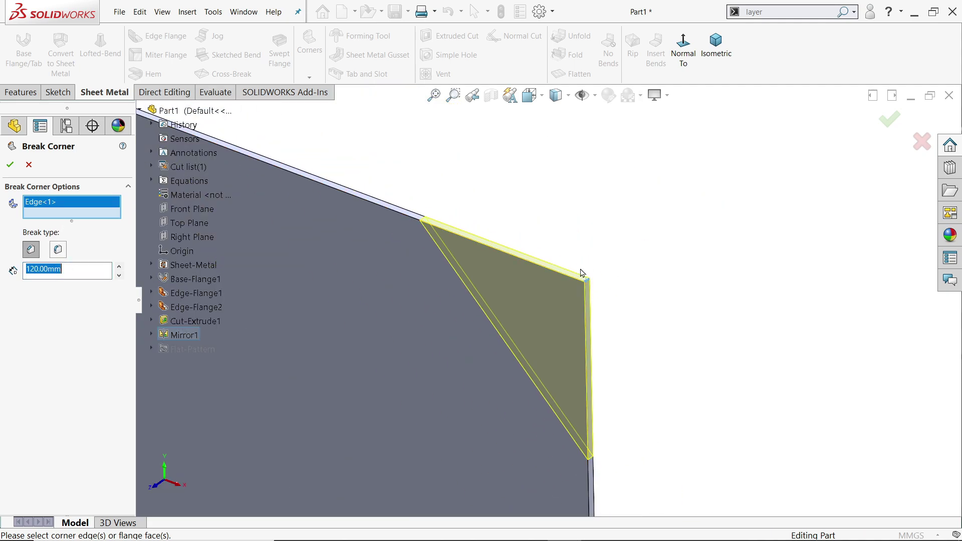
scroll(366, 240, "down", 5)
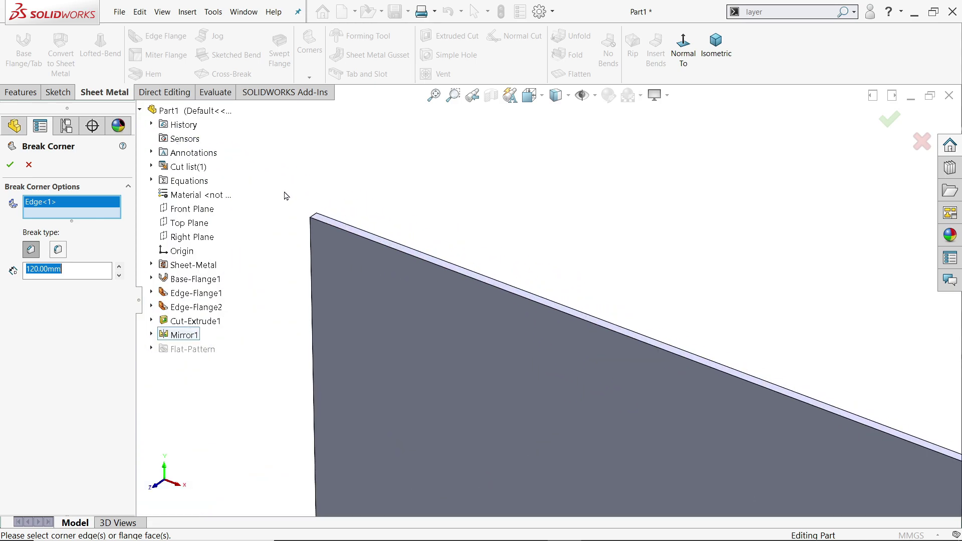
left_click(329, 222)
scroll(411, 261, "up", 5)
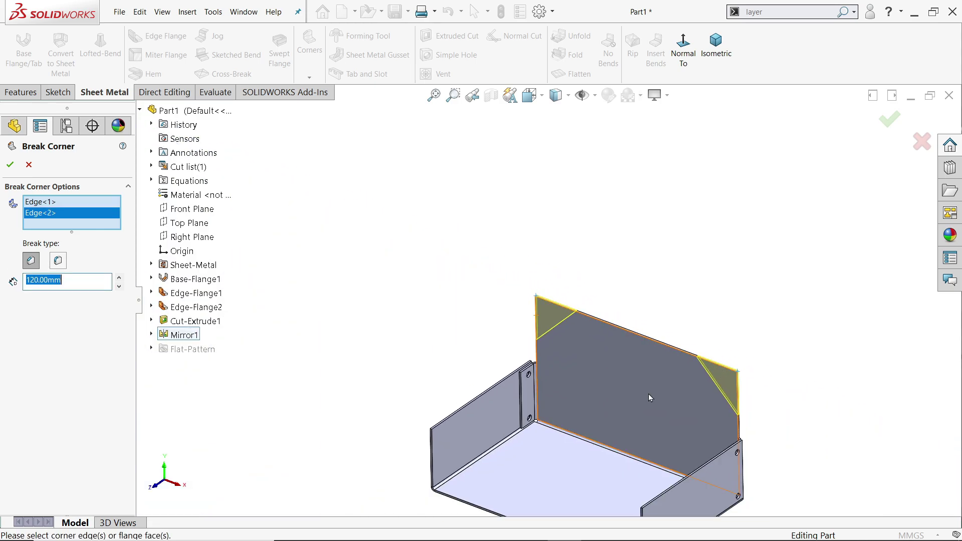
left_click(10, 165)
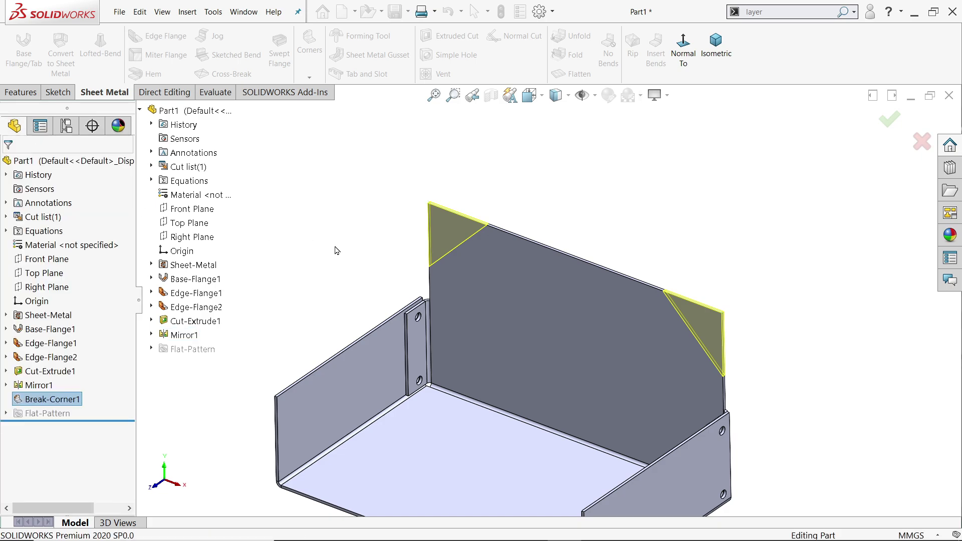
scroll(589, 274, "down", 5)
Start a 104 mm edge flange on the back panel's top edge and pull its profile sides inward.
left_click(158, 35)
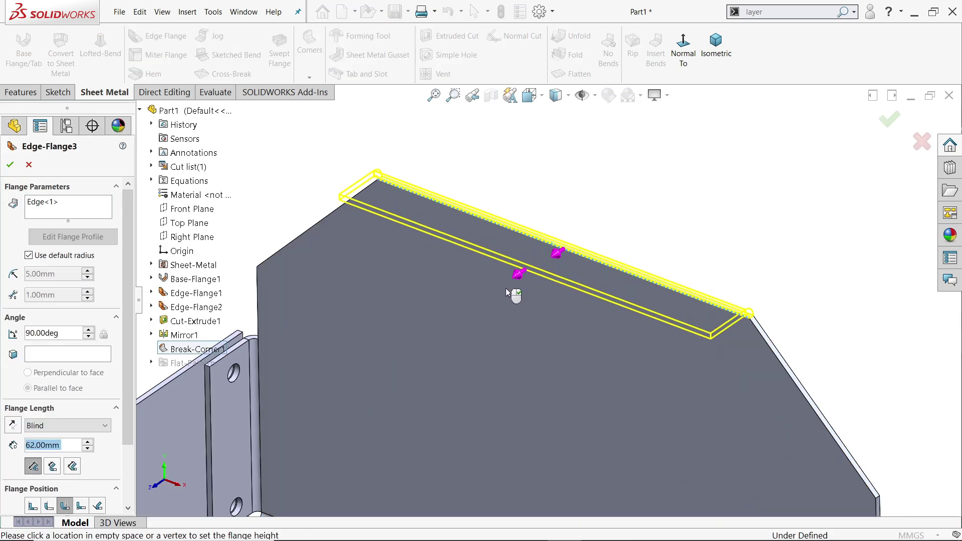
left_click(494, 307)
left_click(72, 237)
scroll(586, 440, "down", 4)
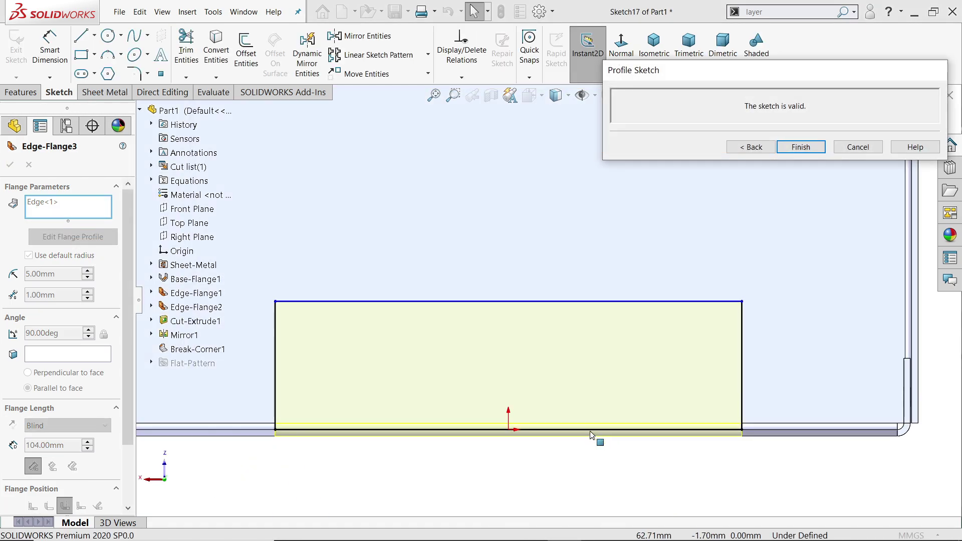
mouse_move(773, 380)
left_mouse_down()
mouse_move(529, 351)
mouse_move(582, 354)
left_mouse_up()
left_click_drag(212, 383, 431, 348)
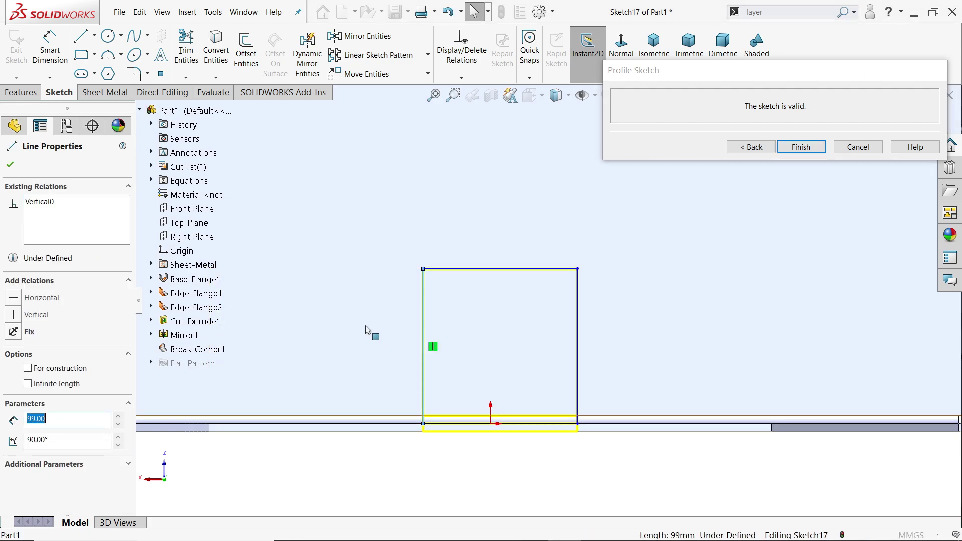
Round the profile top with a 3 Point Arc and make the top line construction geometry.
left_click(112, 59)
scroll(453, 282, "down", 2)
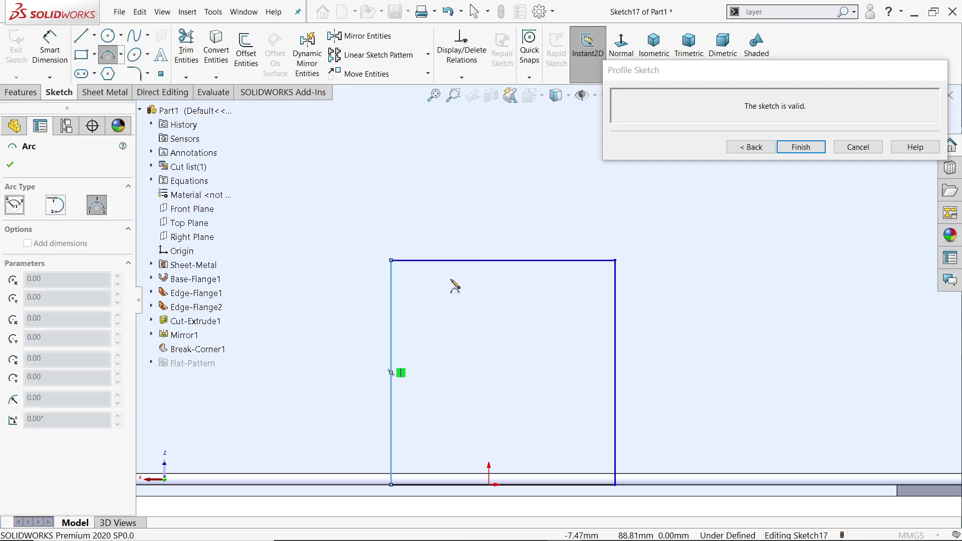
left_click(391, 261)
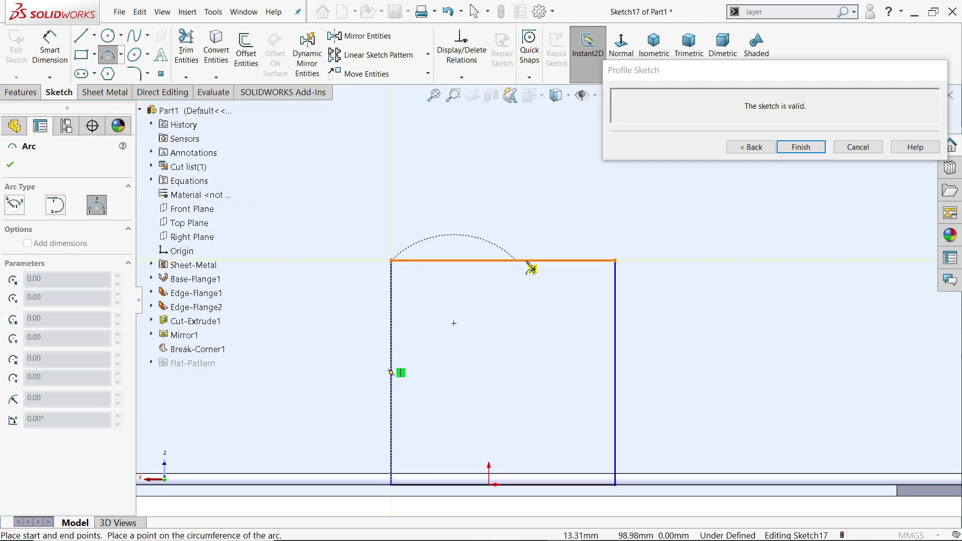
left_click(615, 261)
left_click(531, 155)
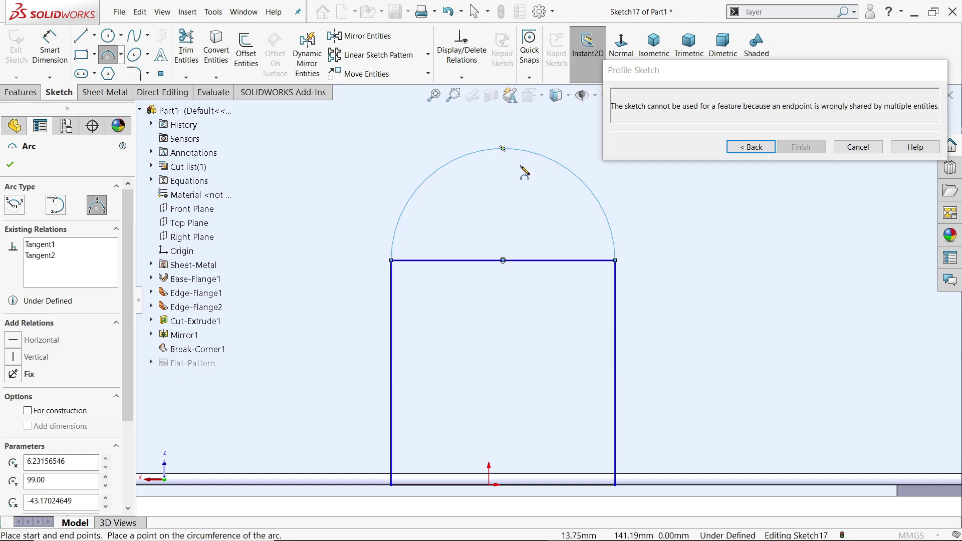
right_click(521, 170)
left_click(551, 175)
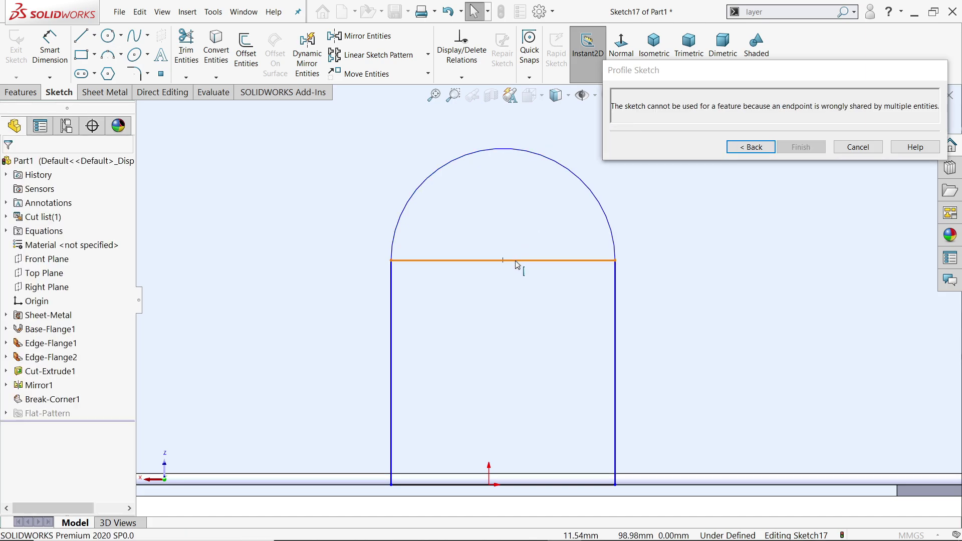
left_click(516, 261)
left_click(560, 231)
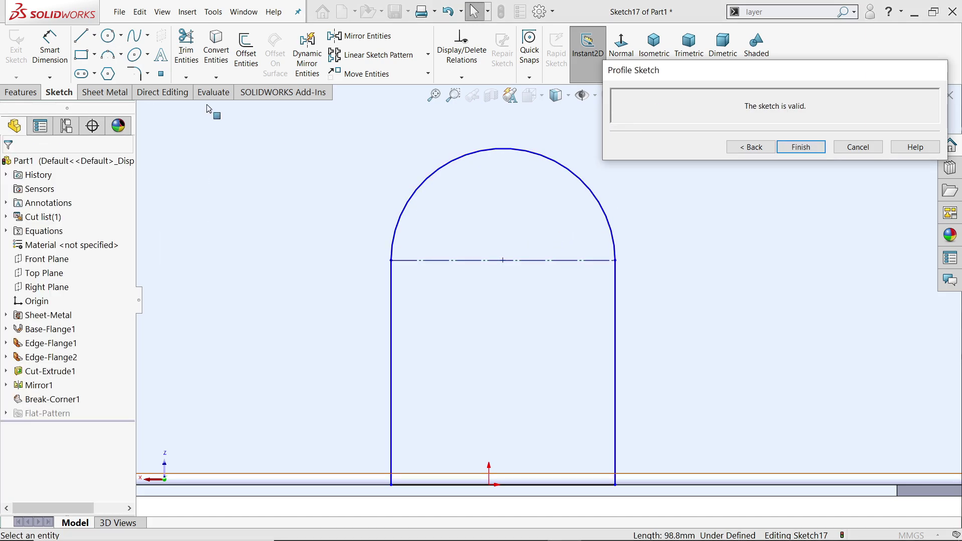
Add a Ø25 circle centred on the construction line's midpoint.
left_click(108, 36)
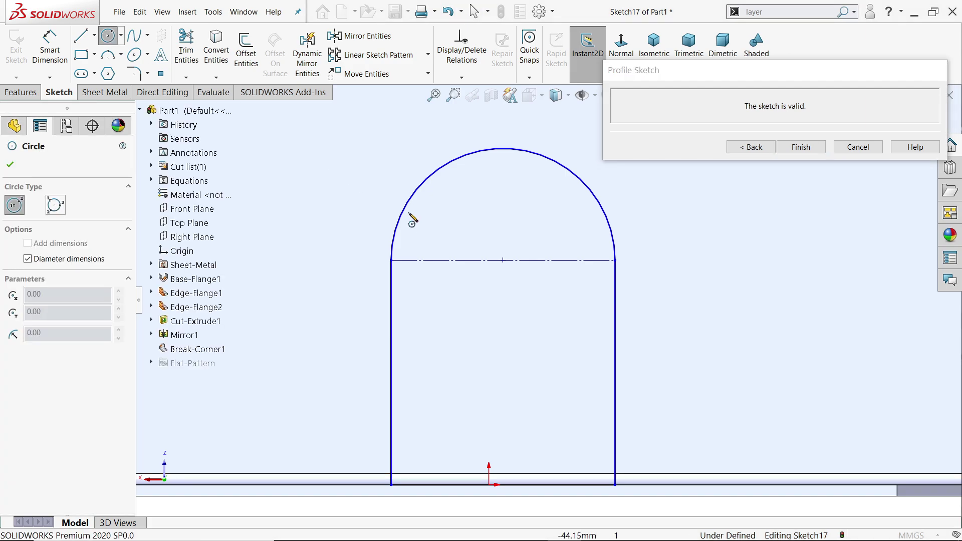
left_click(503, 260)
type("25")
key("Return")
Dimension the arc at R40 and the height from the bottom line at 60.
key("d")
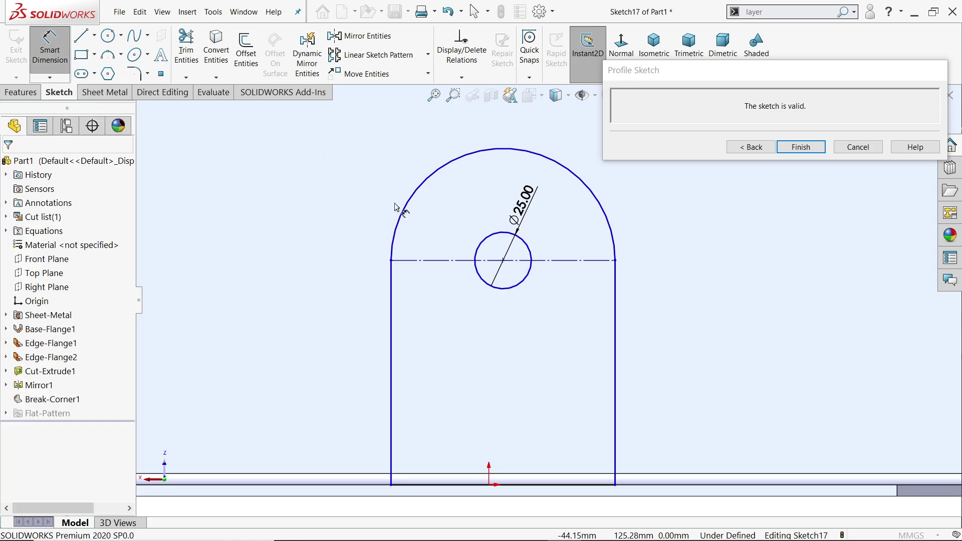
left_click(421, 216)
left_click(401, 162)
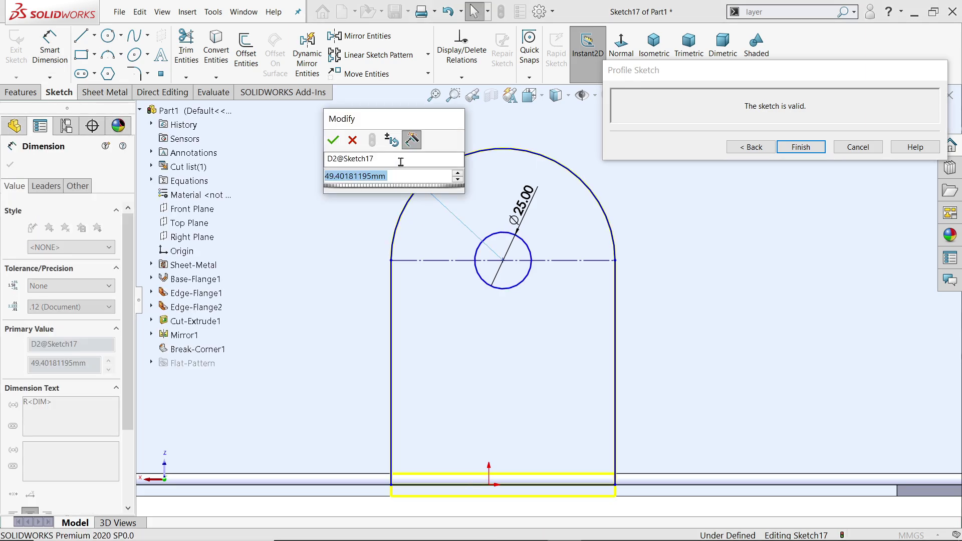
type("40")
key("Return")
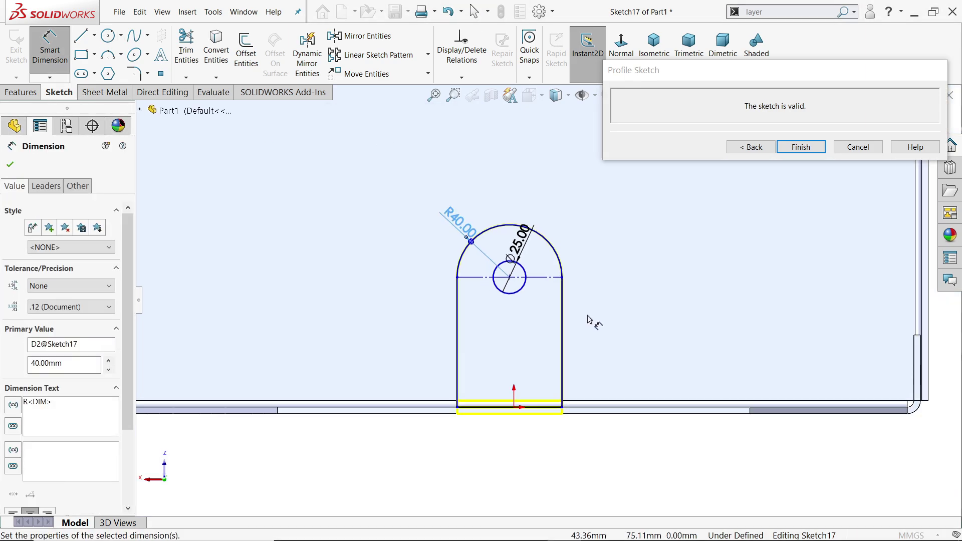
scroll(550, 337, "down", 2)
left_click(562, 432)
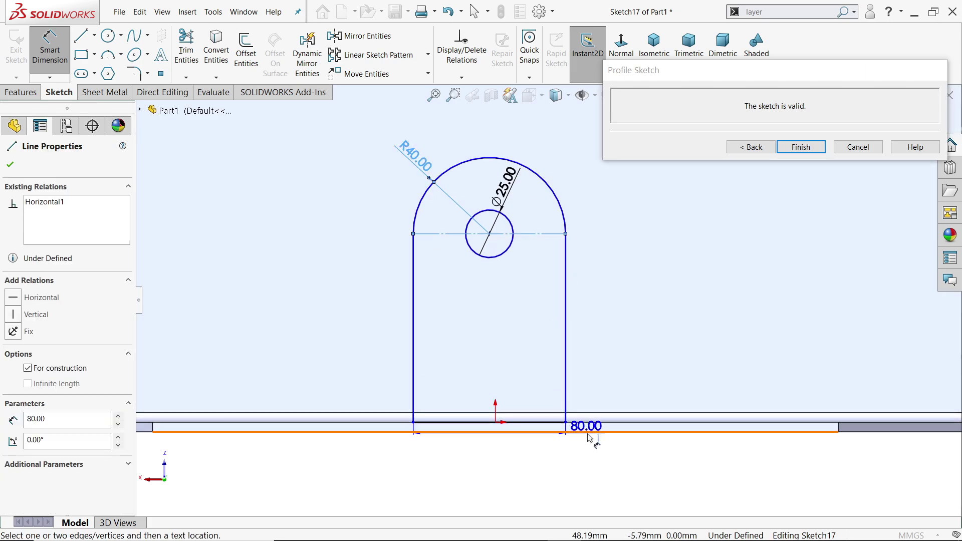
left_click(566, 233)
left_click(680, 326)
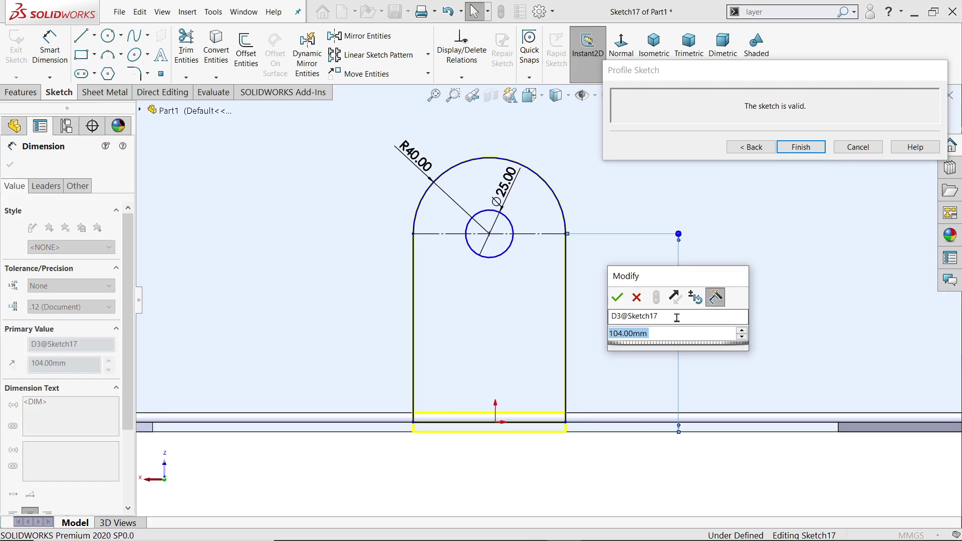
type("60")
key("Return")
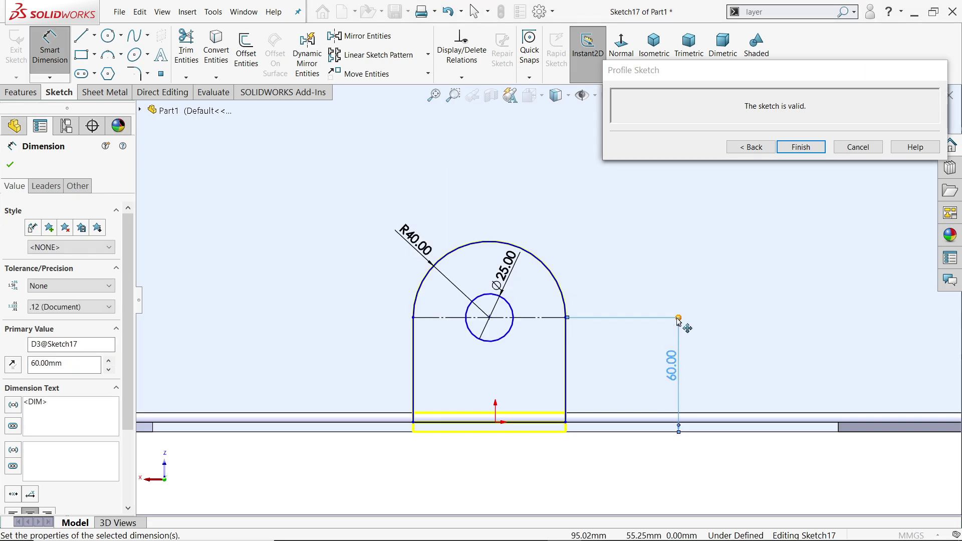
Draw a centreline from the hole centre to the tab's top edge and make it vertical.
left_click(94, 35)
left_click(100, 61)
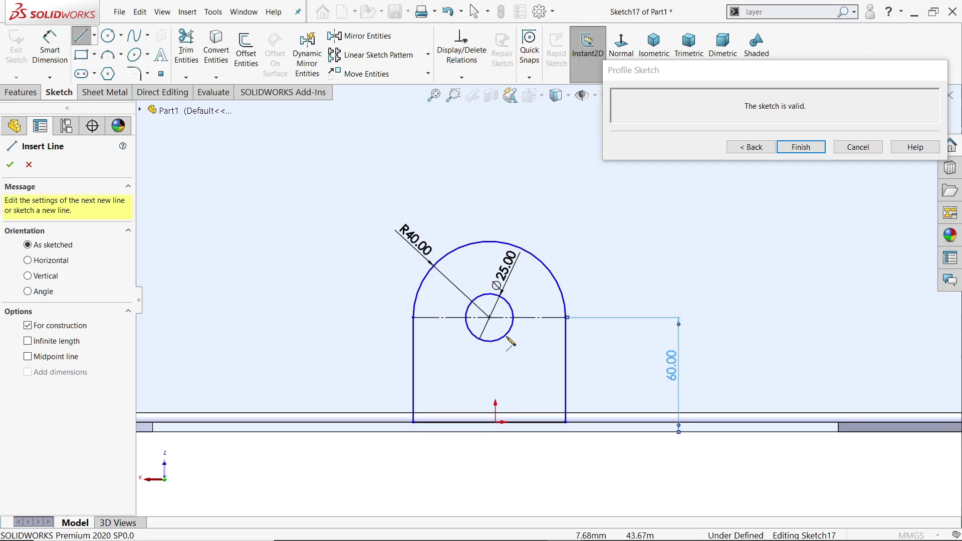
left_click(490, 318)
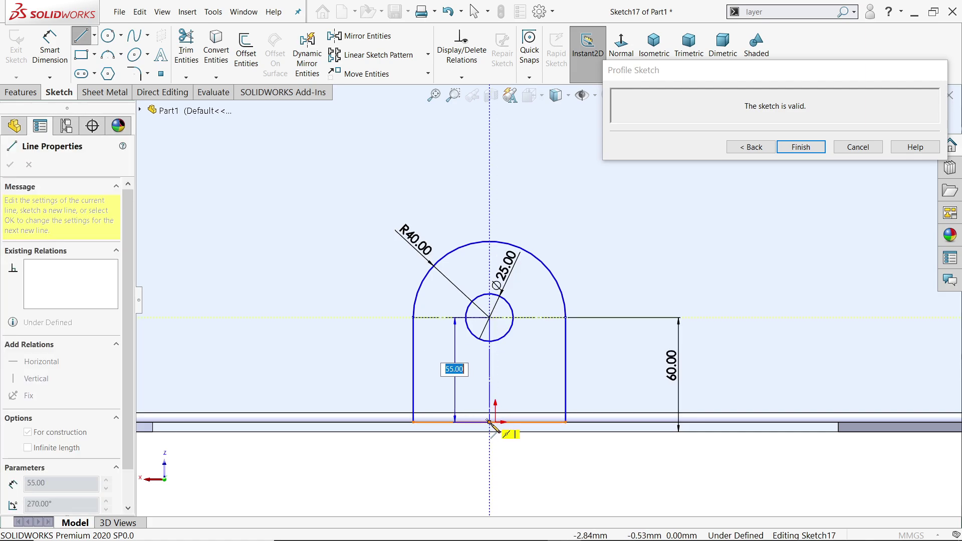
scroll(522, 426, "up", 6)
scroll(557, 220, "down", 3)
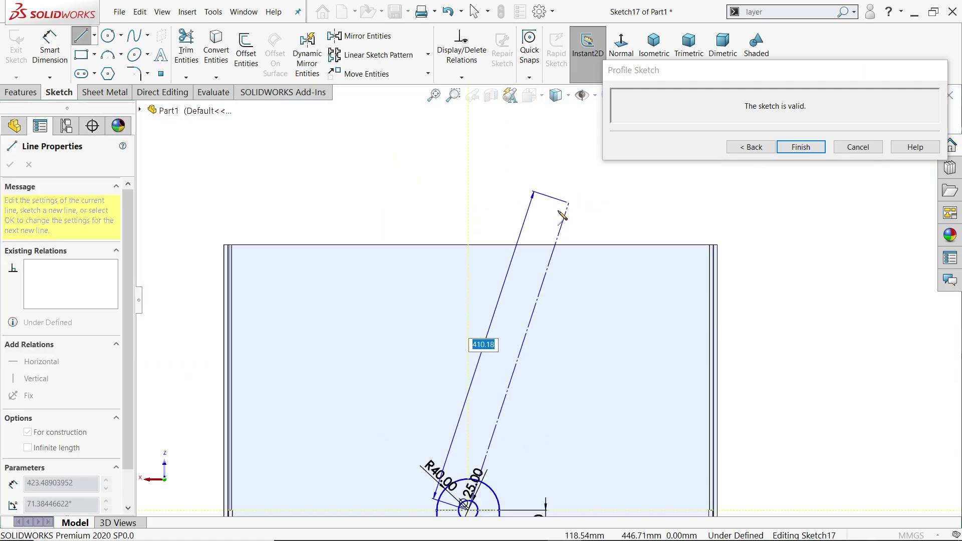
left_click(470, 245)
right_click(494, 188)
left_click(527, 225)
scroll(544, 298, "up", 3)
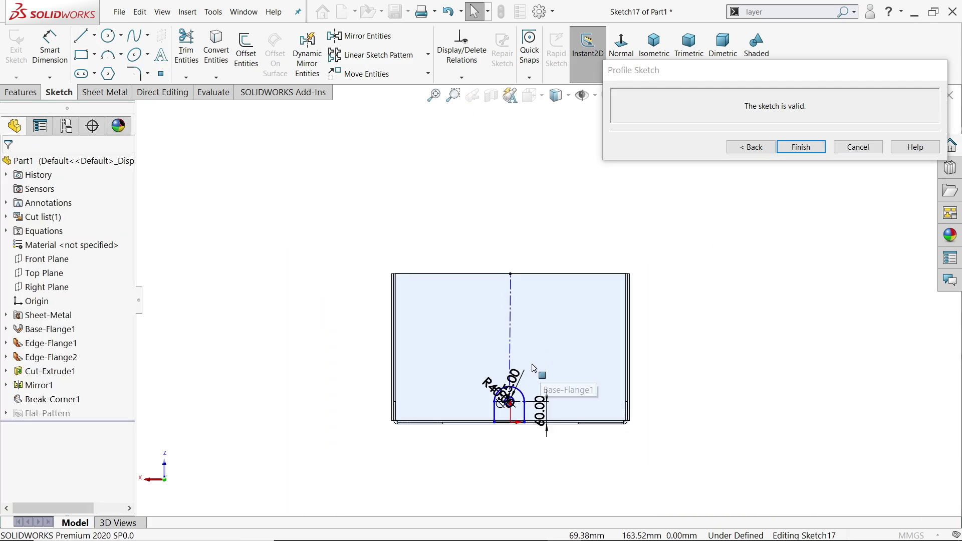
scroll(531, 370, "down", 4)
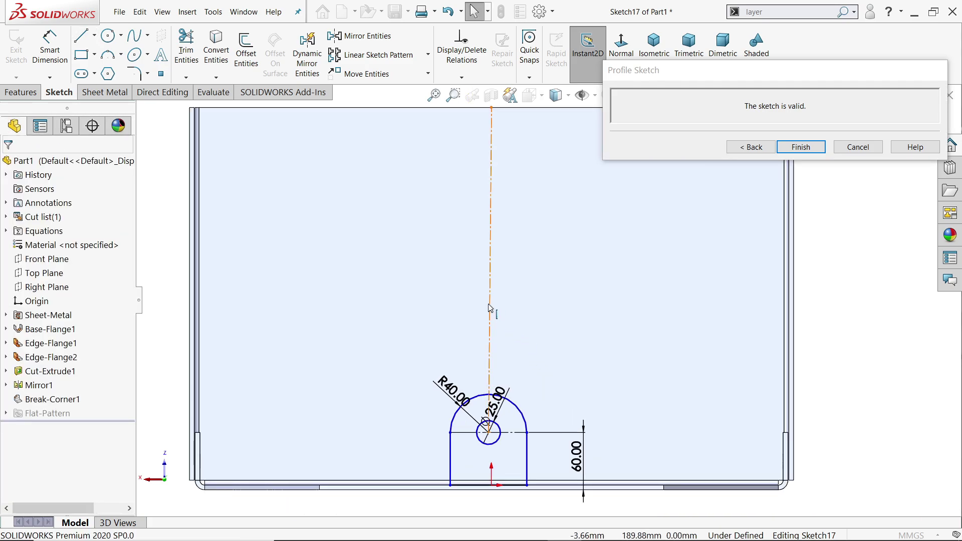
left_click(490, 308)
left_click(538, 273)
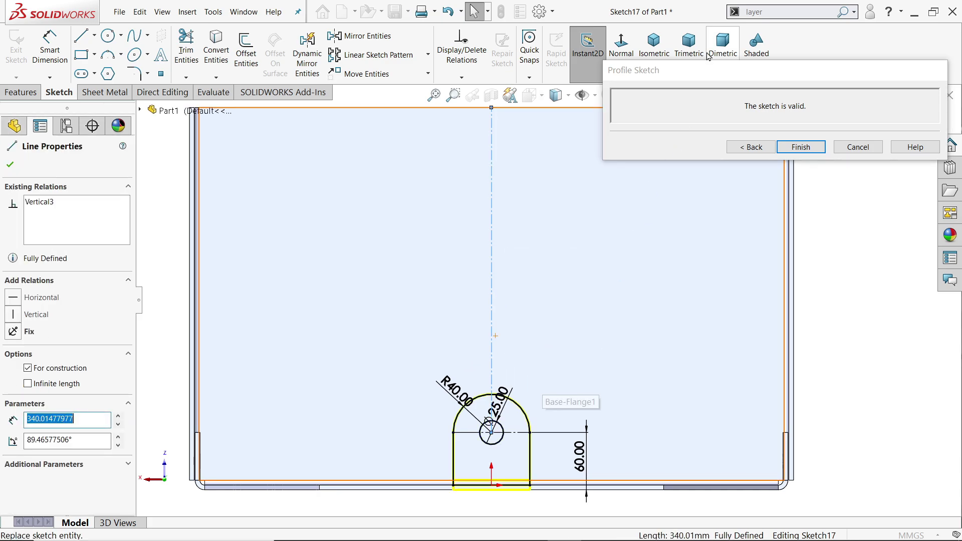
Return to Edge-Flange3, set the flange position to material inside, and enable custom relief.
left_click(655, 45)
scroll(603, 225, "down", 5)
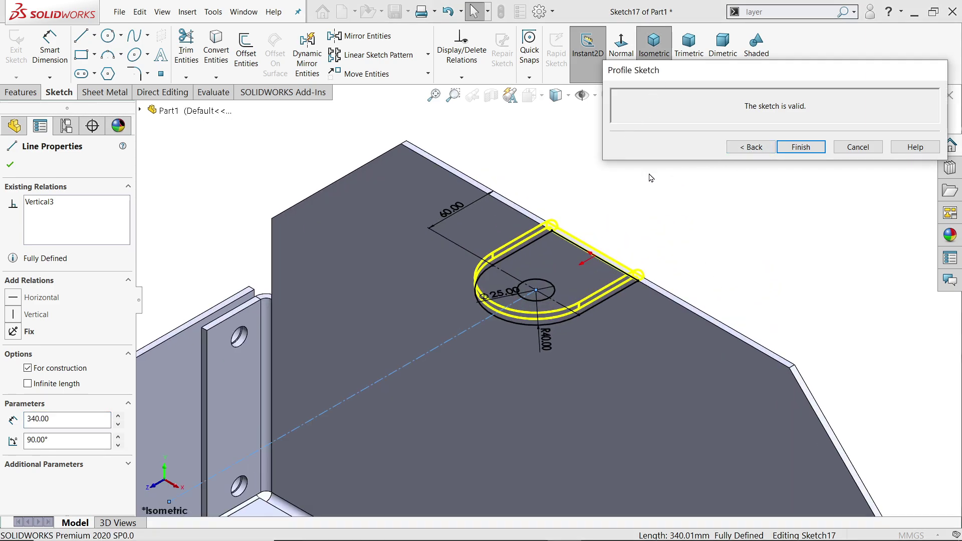
left_click(753, 147)
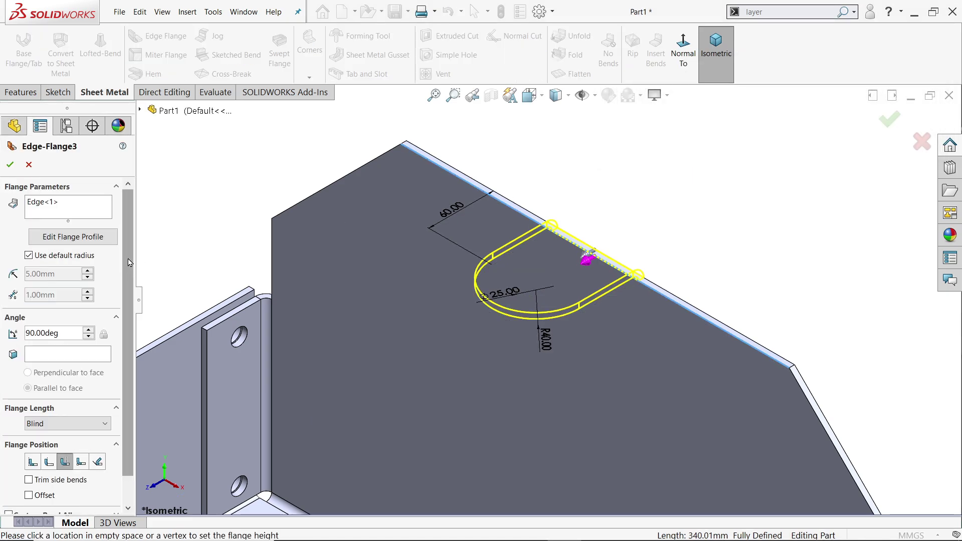
scroll(121, 271, "down", 2)
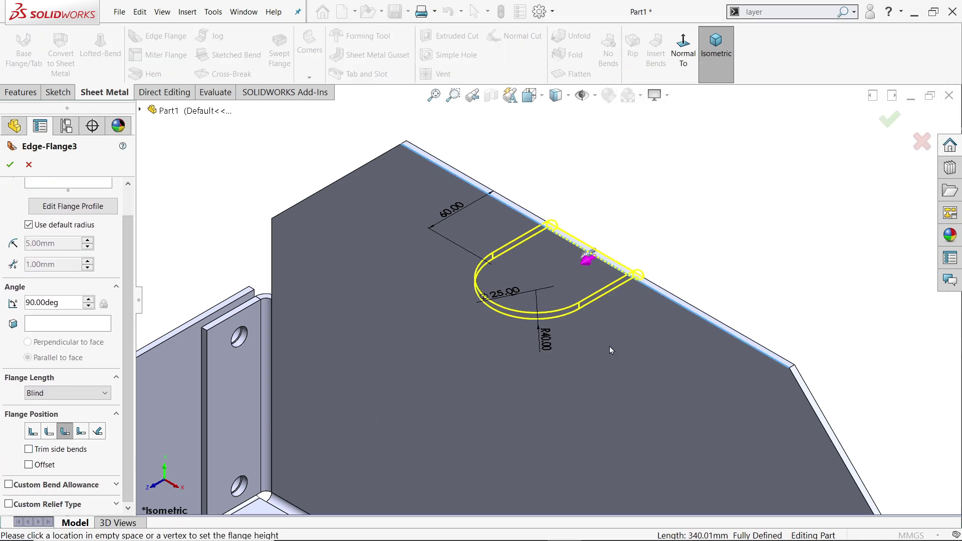
middle_click_drag(611, 350, 556, 263)
scroll(564, 265, "down", 5)
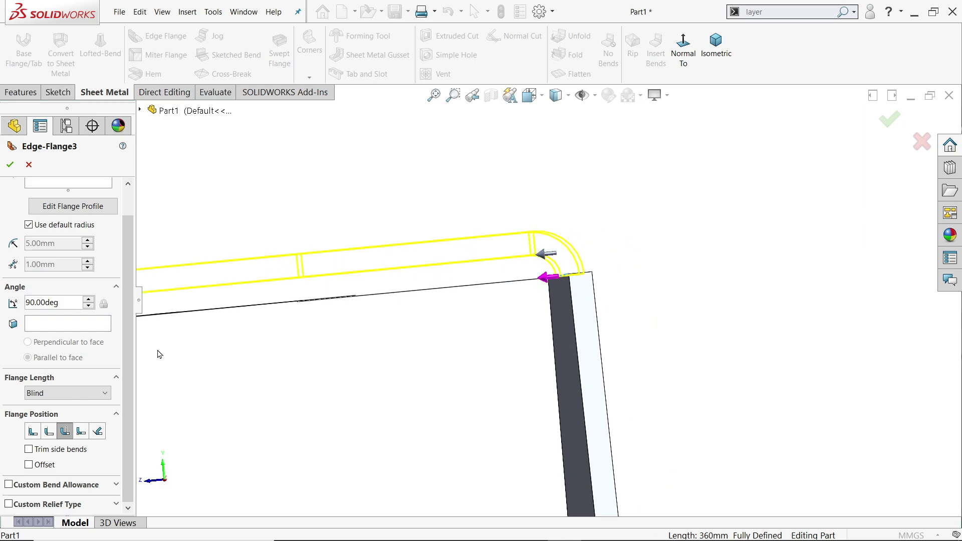
left_click(32, 432)
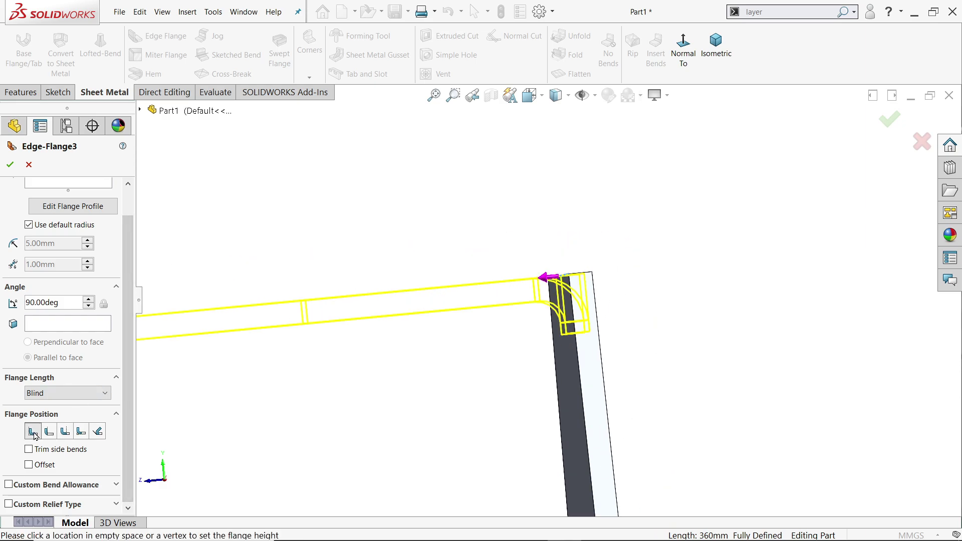
middle_click_drag(664, 318, 364, 298)
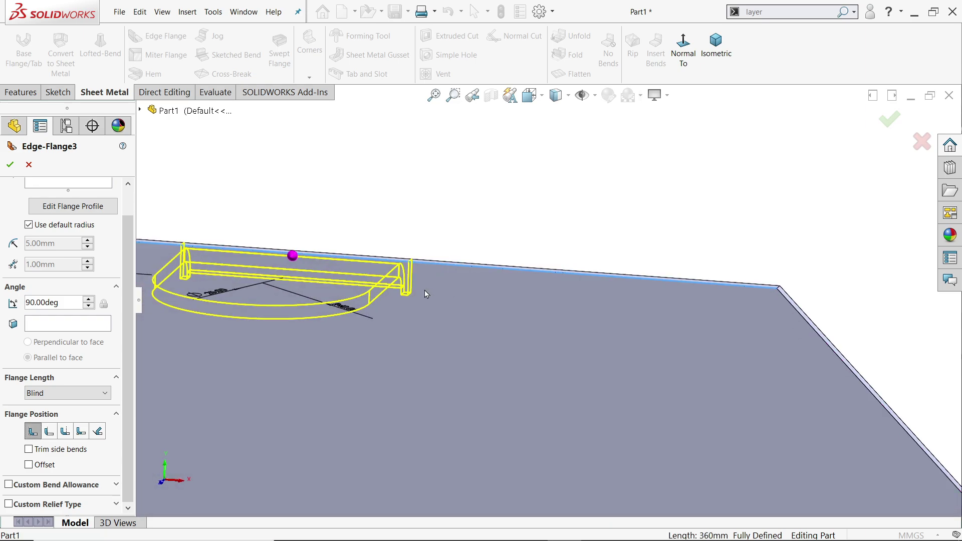
scroll(421, 249, "down", 3)
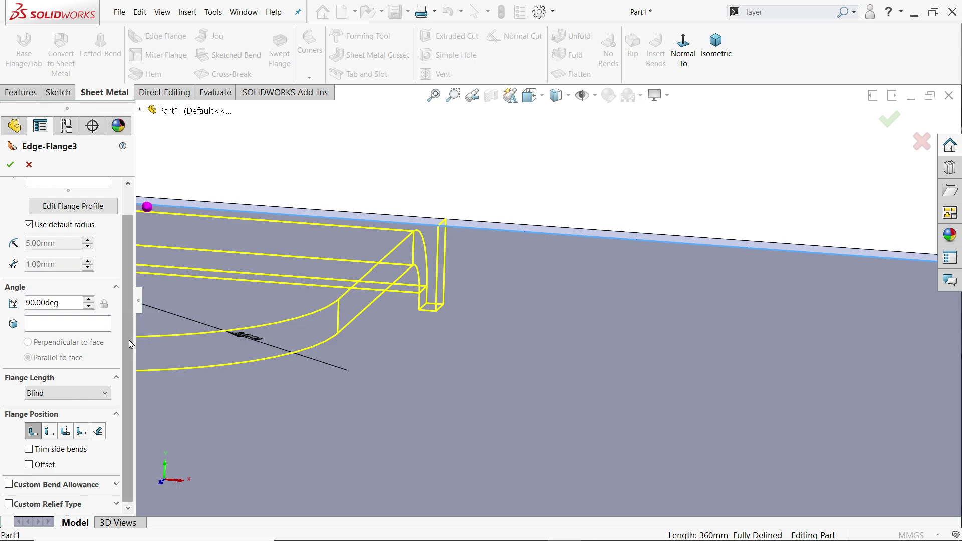
left_click(8, 505)
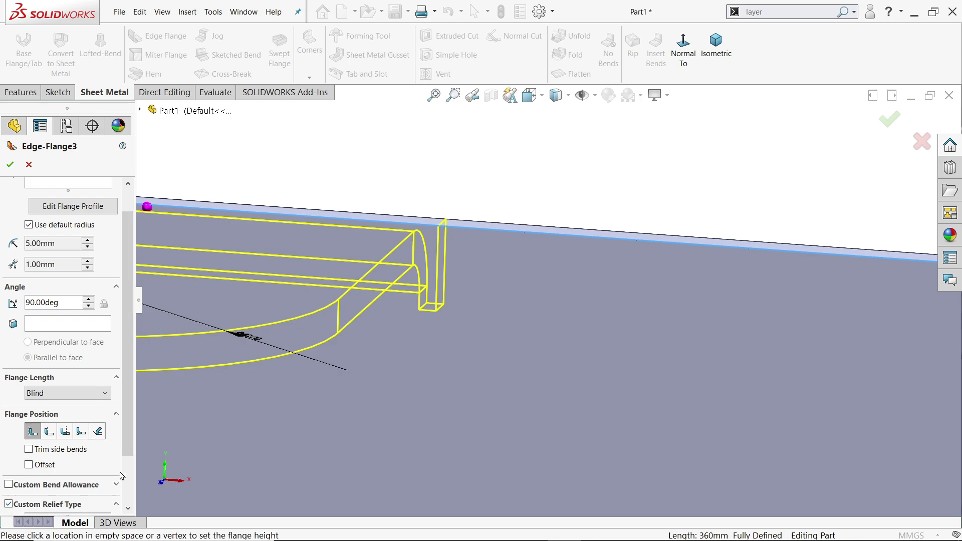
Set a Rectangle custom relief with 5 mm width and 5 mm depth.
left_click(115, 504)
left_click(67, 458)
left_click(59, 469)
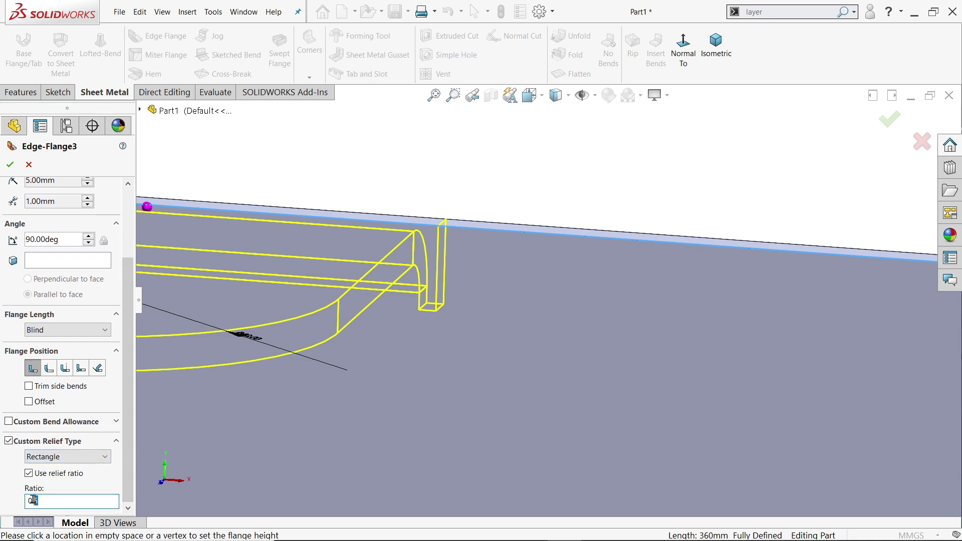
left_click(29, 474)
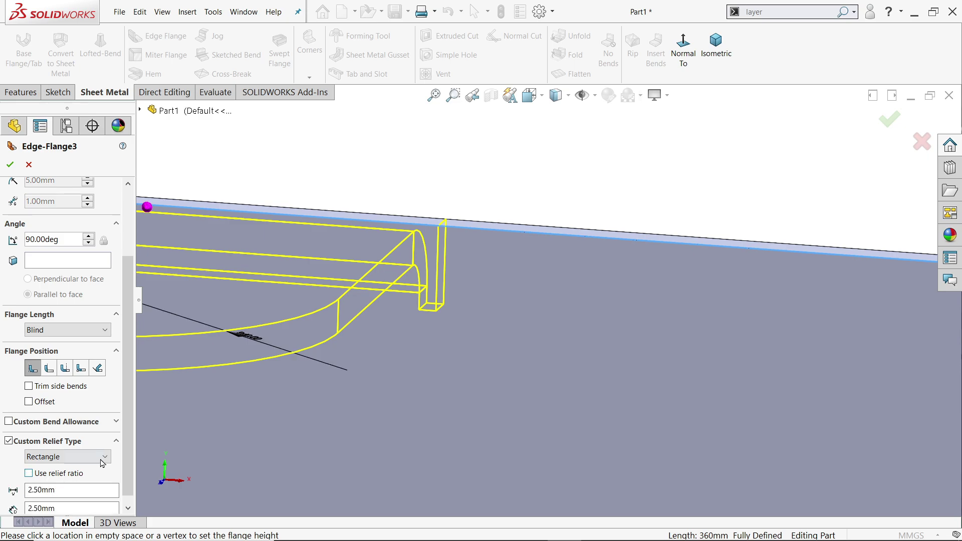
scroll(124, 458, "down", 1)
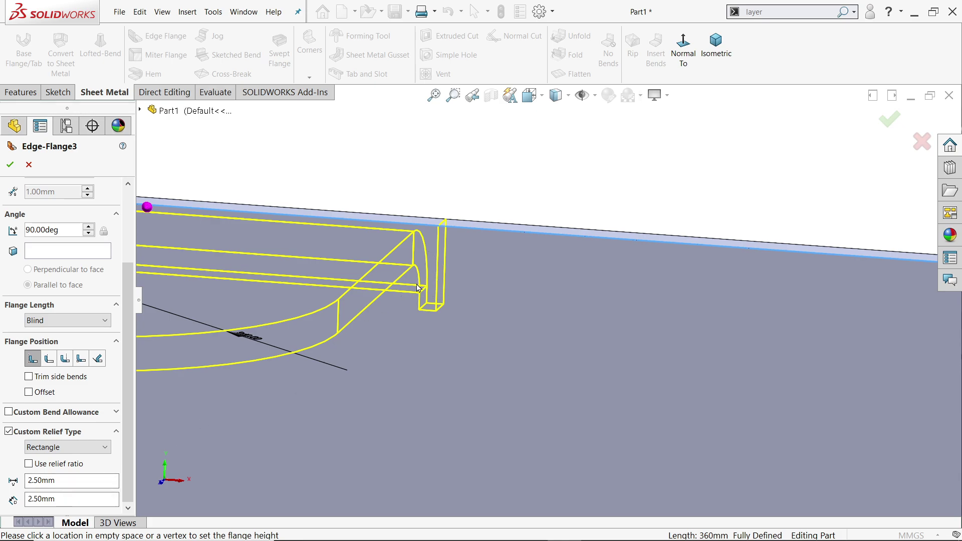
left_click_drag(62, 482, 18, 479)
type("5")
key("Tab")
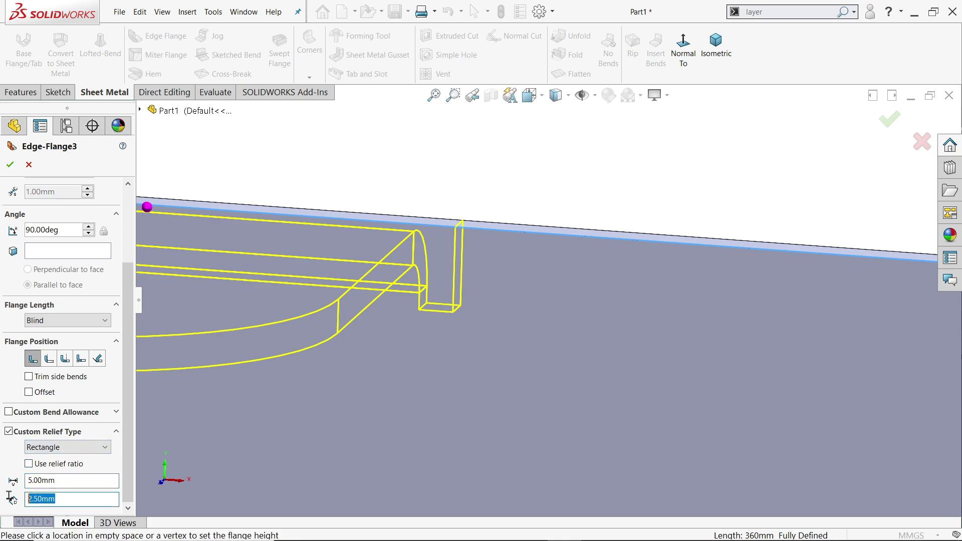
type("5")
key("Tab")
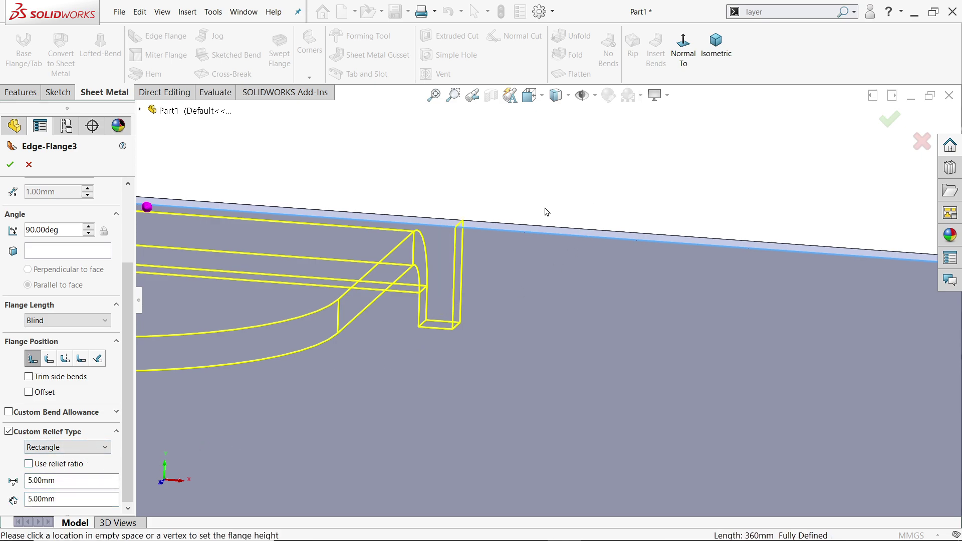
Switch to a relief ratio of 1 and confirm Edge-Flange3.
left_click(29, 464)
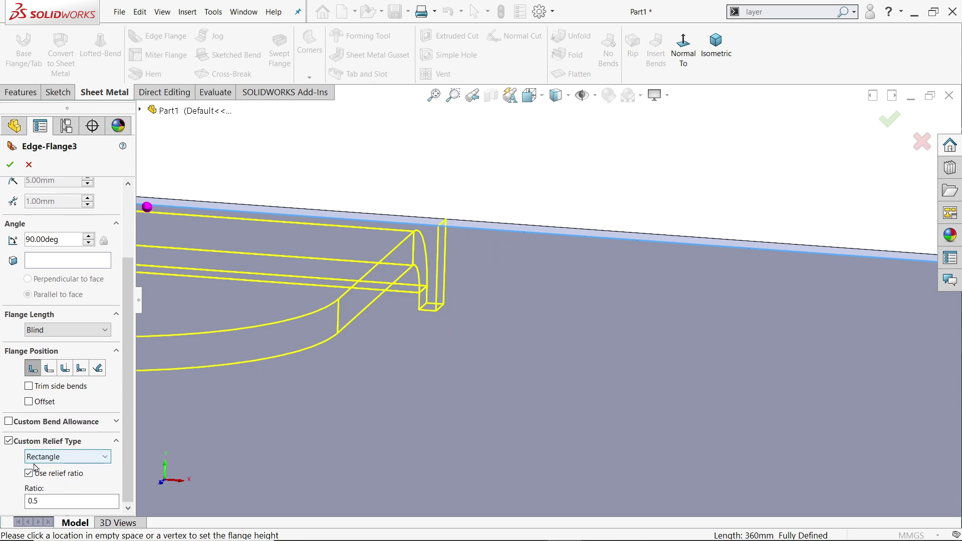
left_click_drag(45, 500, 19, 500)
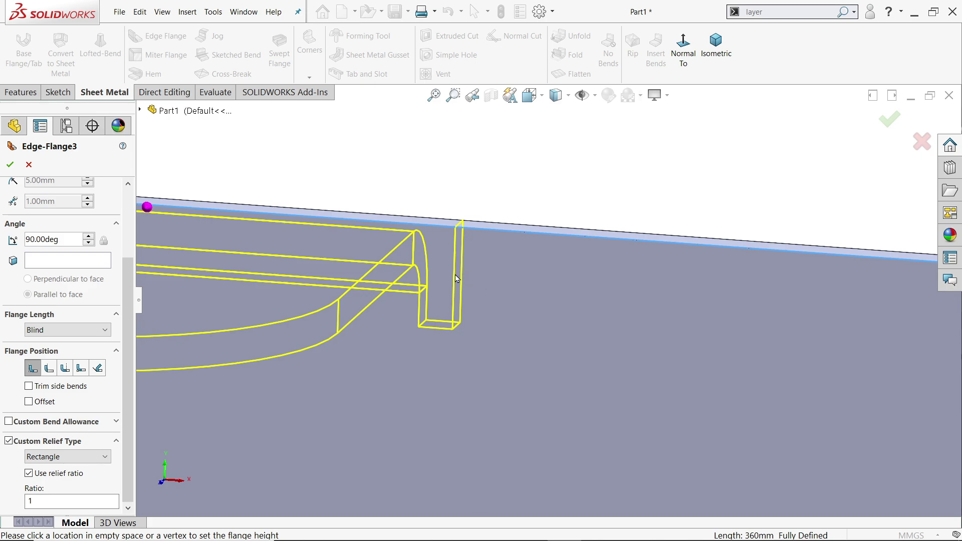
left_click(9, 165)
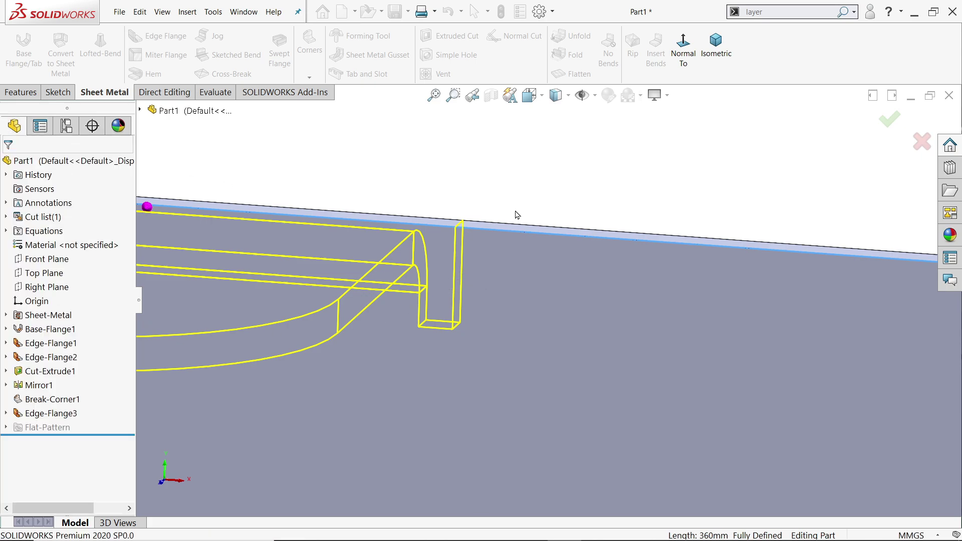
Open the louver part from the Design Library's forming tools > louvers folder.
middle_click_drag(527, 273, 461, 328)
scroll(474, 326, "up", 8)
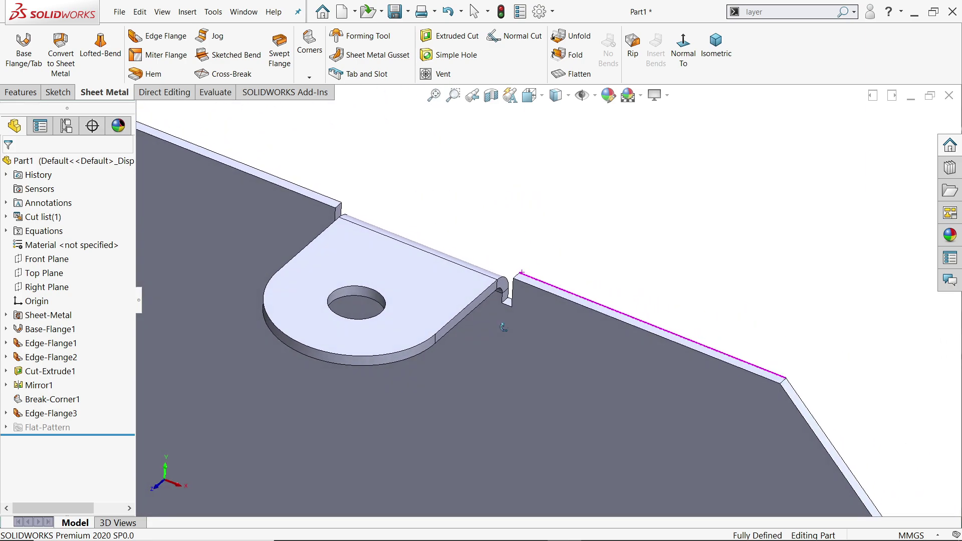
scroll(526, 361, "down", 2)
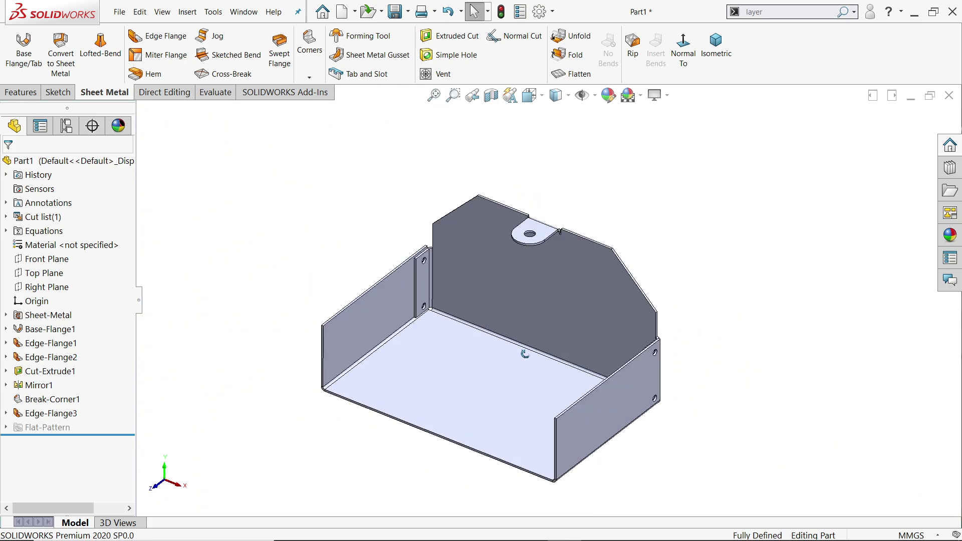
middle_click_drag(596, 319, 453, 343)
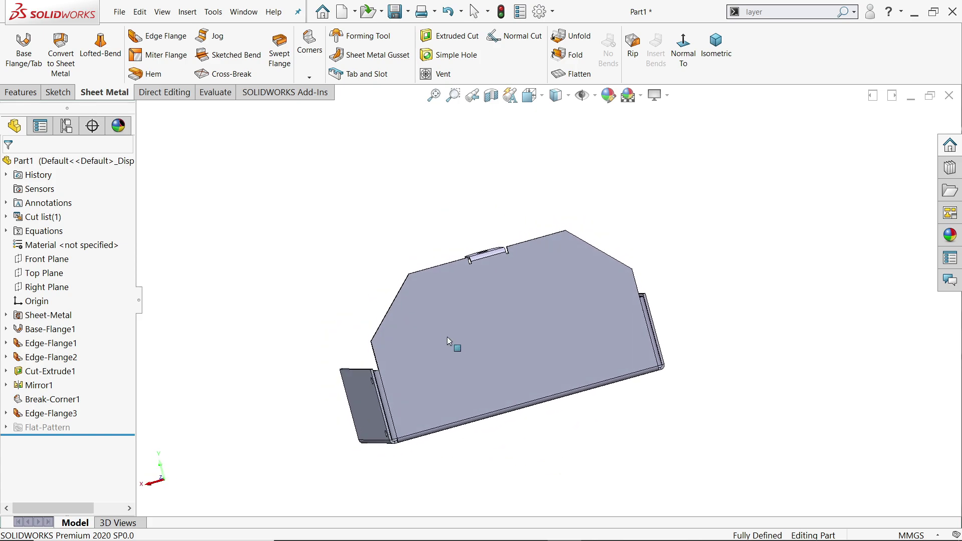
left_click(957, 170)
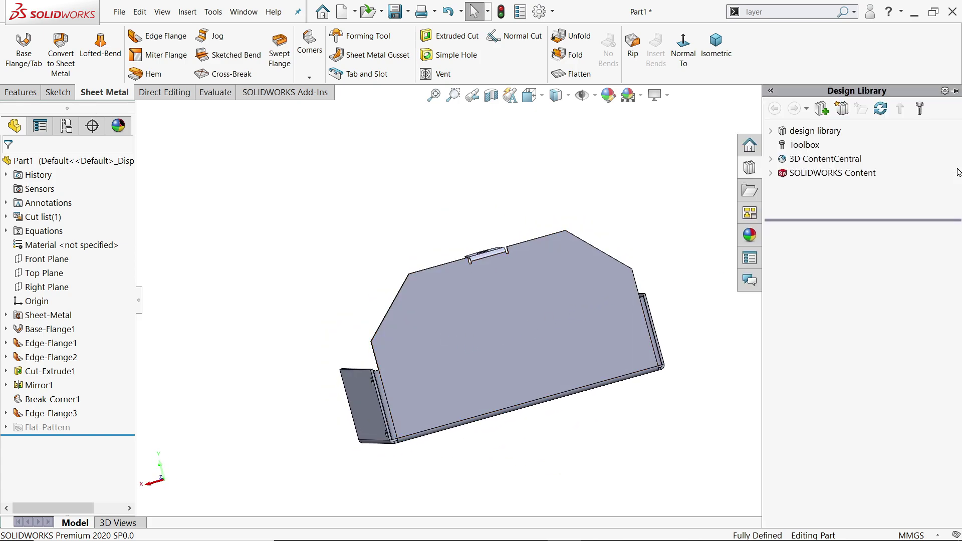
left_click(772, 131)
left_click(815, 189)
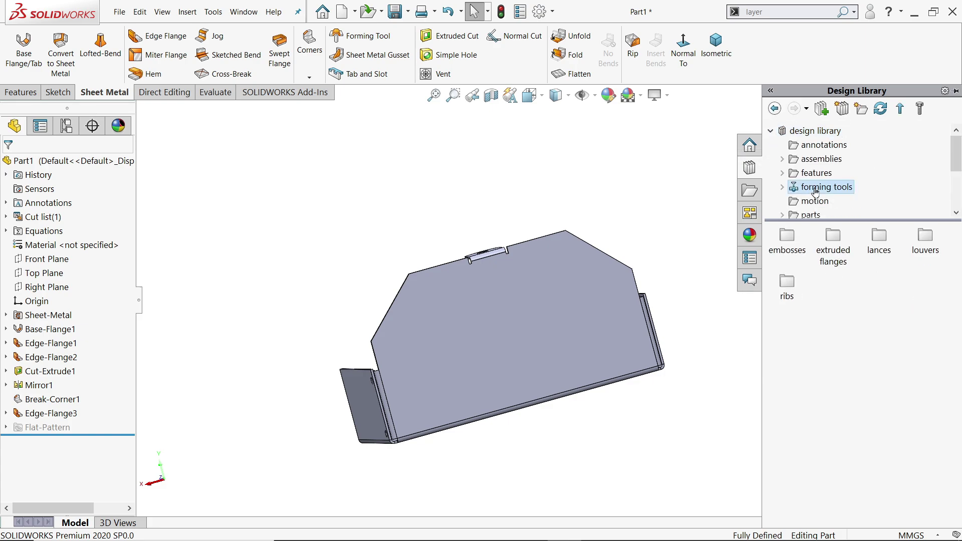
double_click(925, 239)
mouse_move(789, 243)
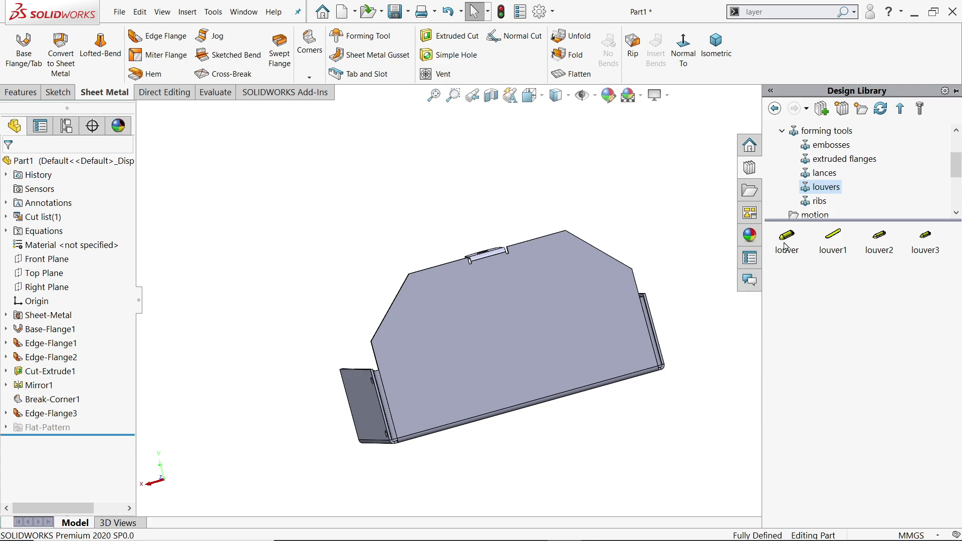
right_click(786, 246)
left_click(822, 254)
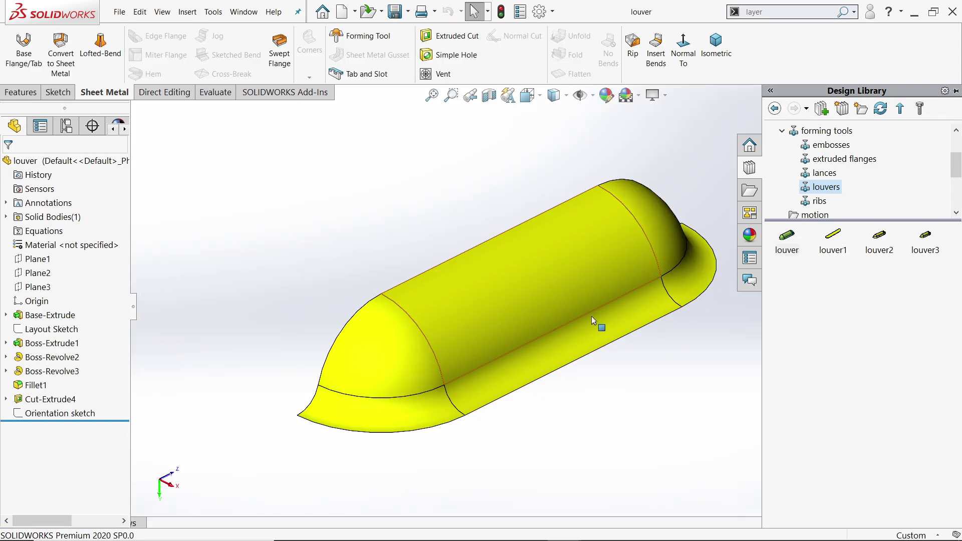
Change the louver layout sketch's 32 width to 100, ignoring the fillet rebuild error.
left_click(70, 330)
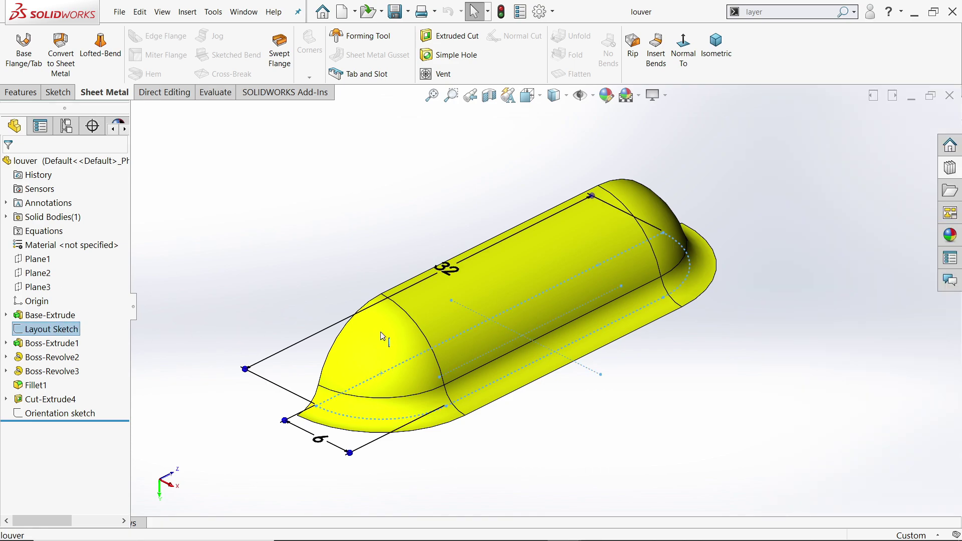
middle_click_drag(388, 337, 506, 329)
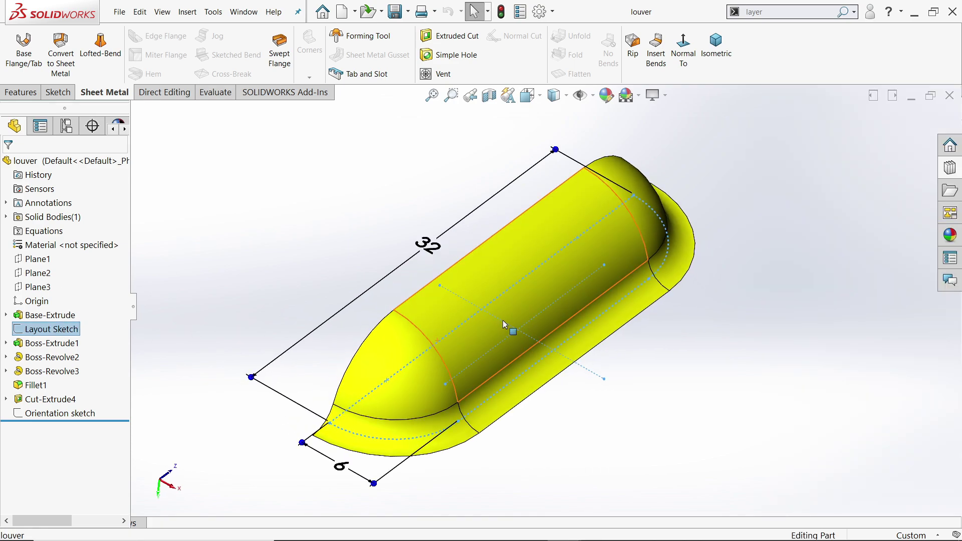
double_click(430, 246)
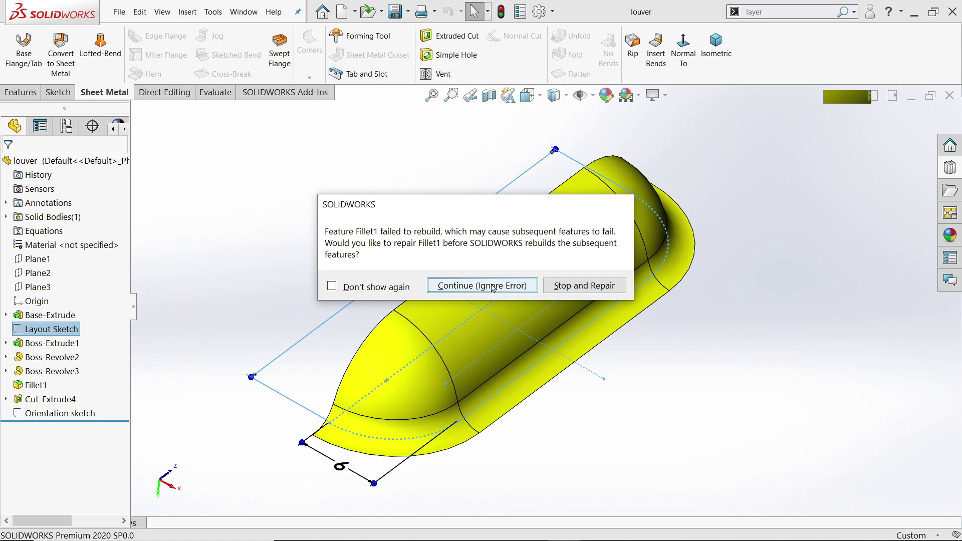
left_click(482, 286)
key("f")
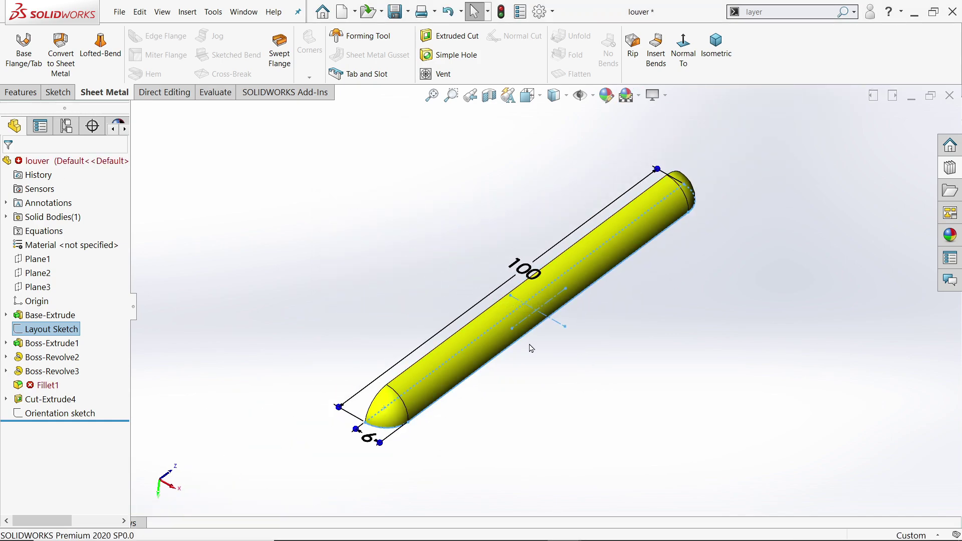
left_click(40, 320)
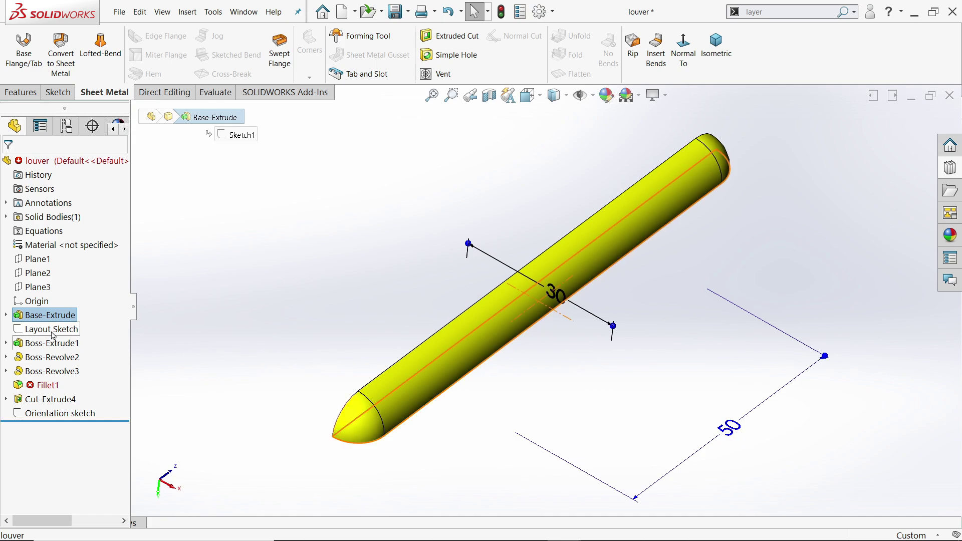
right_click(42, 315)
Edit Base-Extrude and raise its Mid Plane depth to 150 mm.
left_click(49, 262)
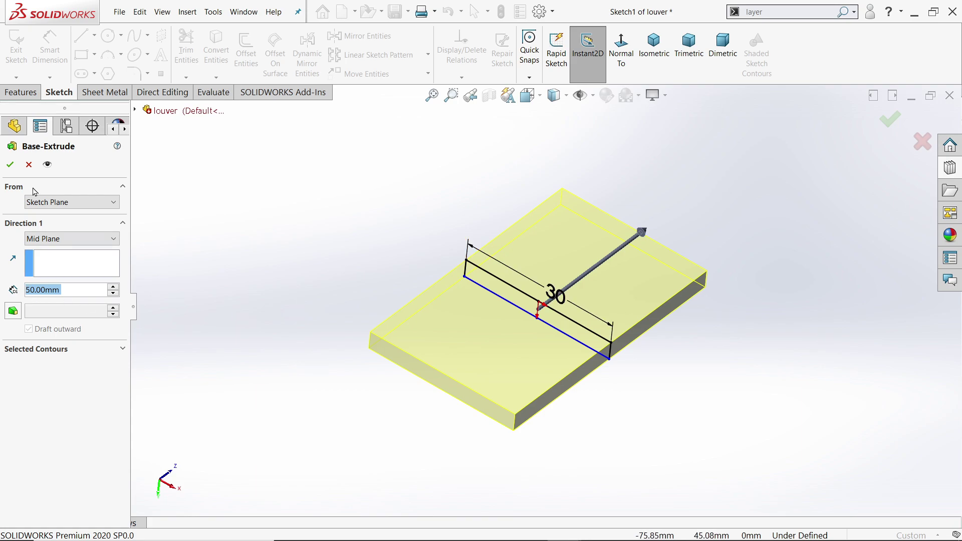
left_click(115, 287)
left_click(115, 288)
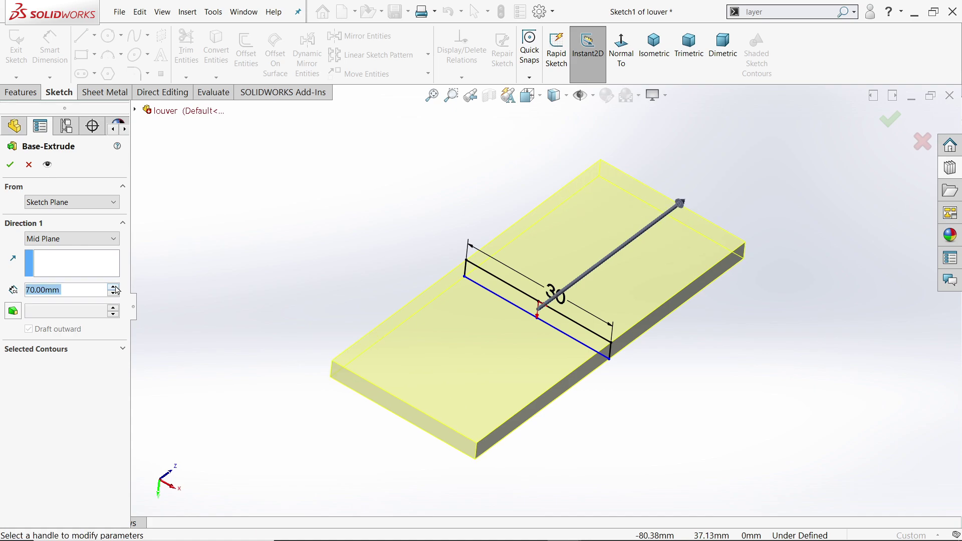
left_click(115, 287)
left_click(115, 288)
left_click(115, 287)
left_click(115, 287)
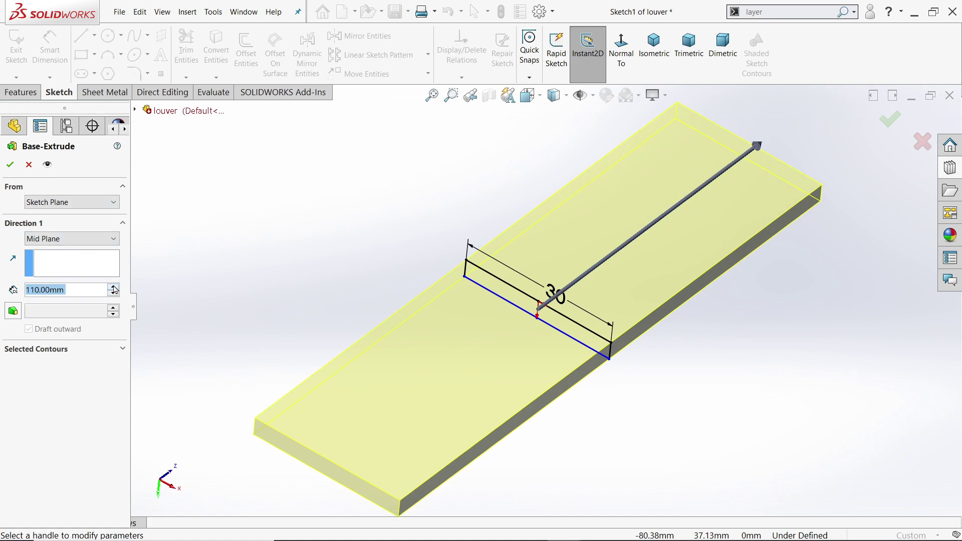
scroll(116, 294, "up", 4)
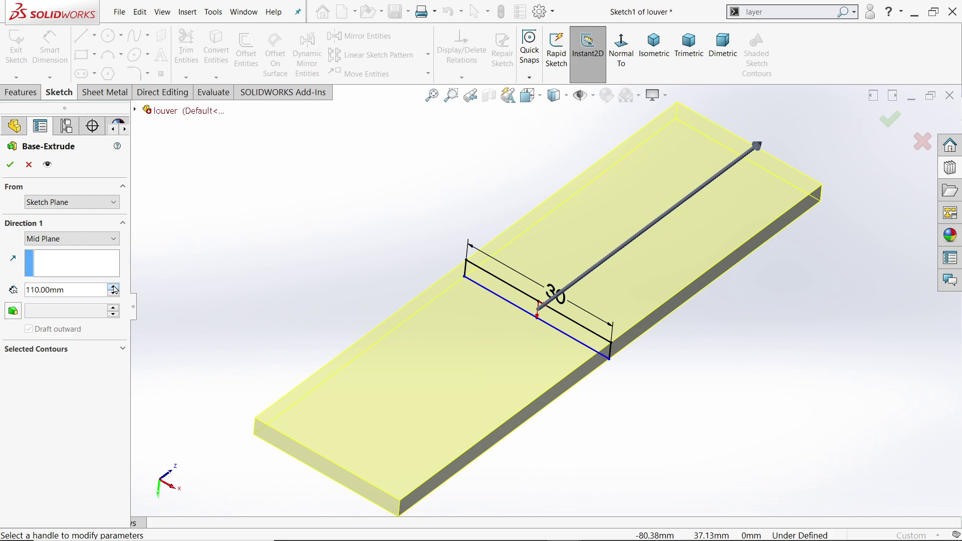
left_click(12, 168)
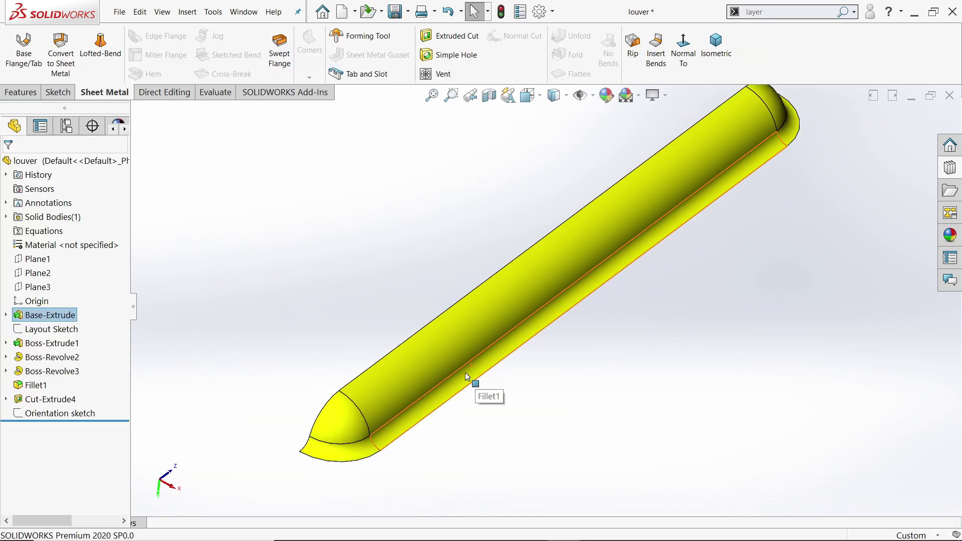
Change the layout sketch's 6 width dimension to 20.
left_click(50, 329)
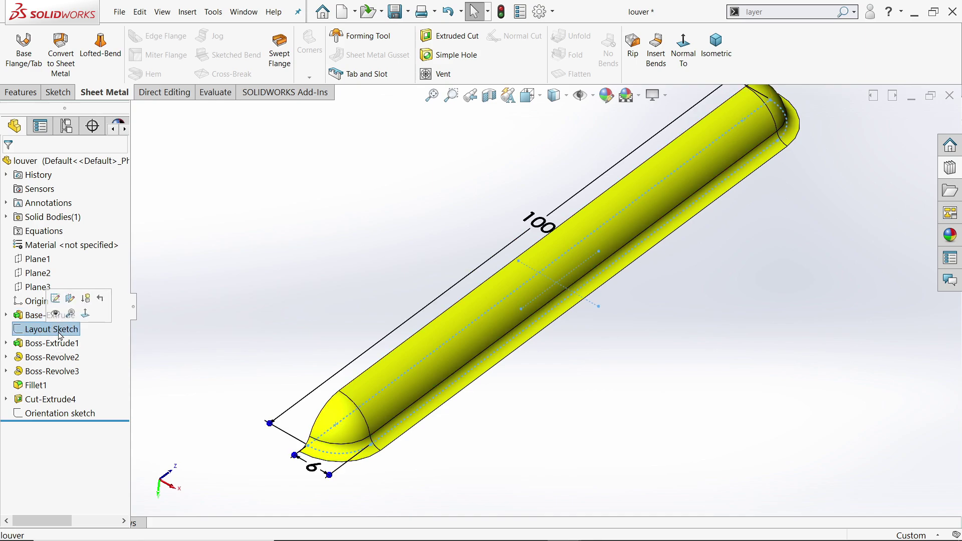
double_click(312, 469)
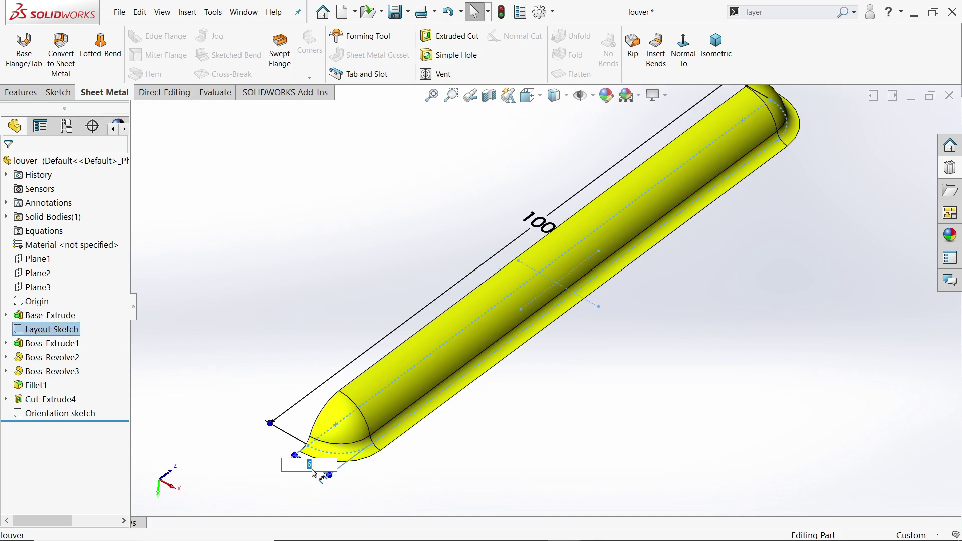
key("Return")
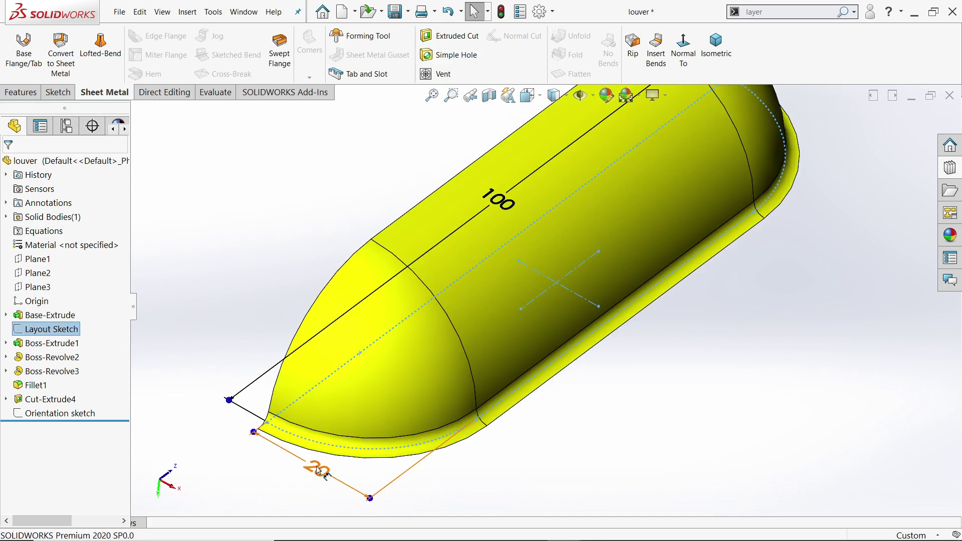
scroll(637, 304, "down", 3)
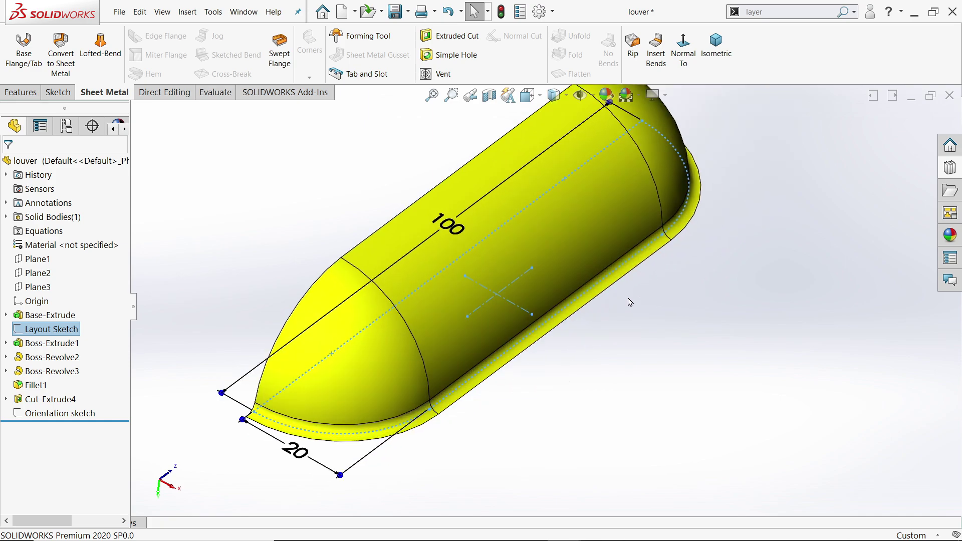
Enlarge the louver's R2 fillet radius to R10.
left_click(461, 388)
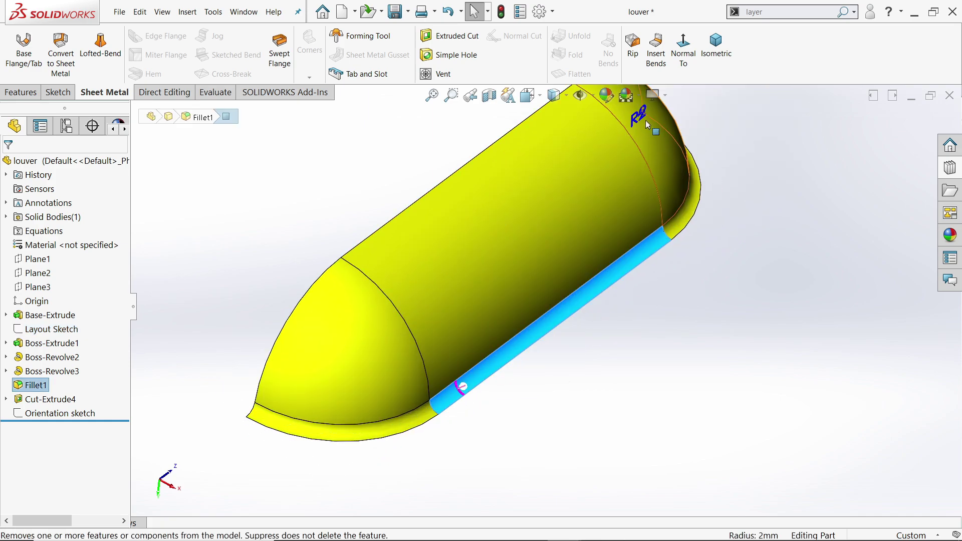
scroll(616, 180, "up", 2)
scroll(582, 188, "down", 4)
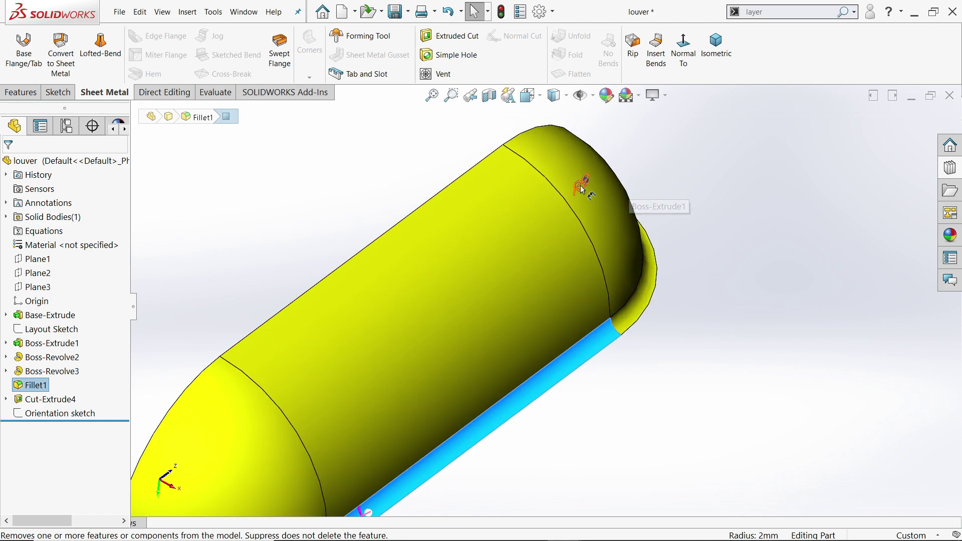
left_click(580, 188)
left_click_drag(580, 188, 674, 188)
double_click(675, 188)
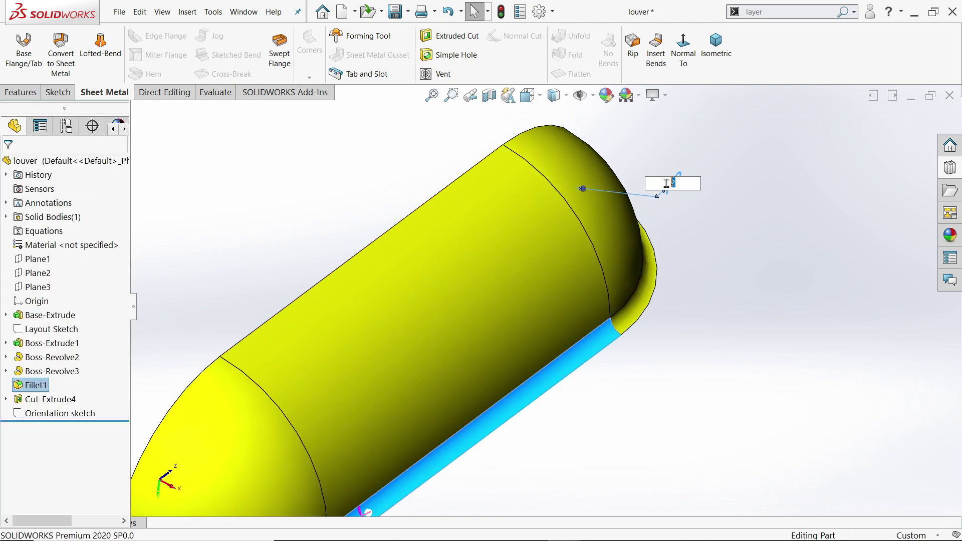
type("10")
key("Return")
scroll(711, 295, "up", 3)
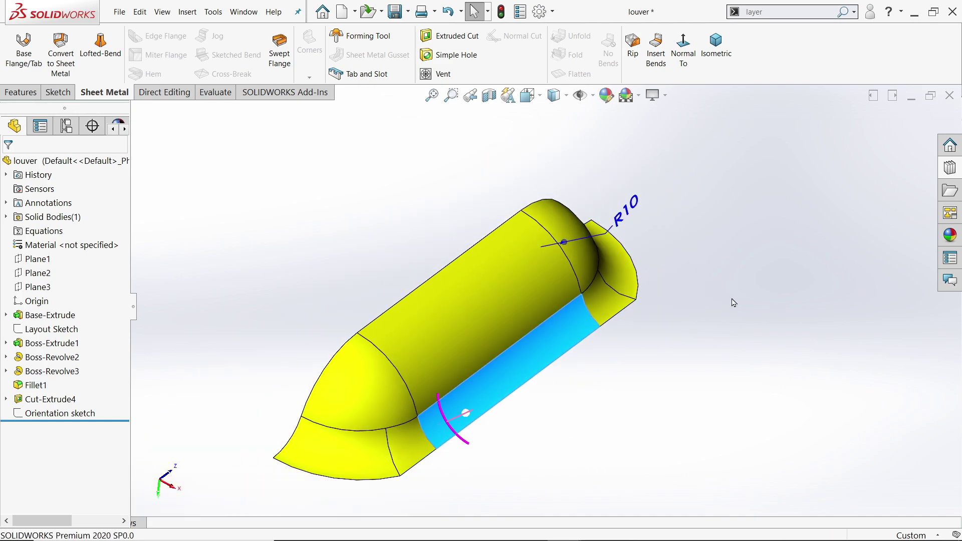
Change Base-Extrude's 30 width dimension to 50.
middle_click_drag(634, 354, 566, 370)
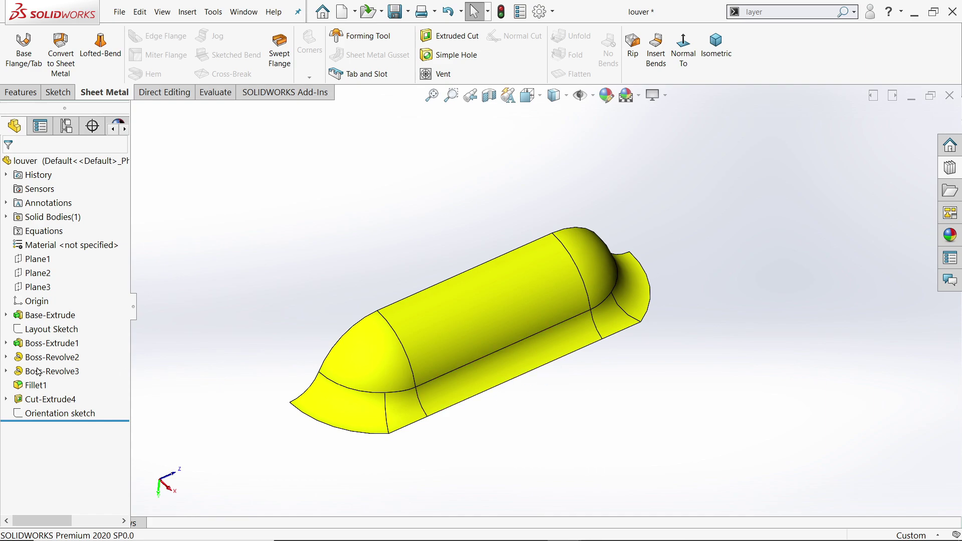
left_click(50, 315)
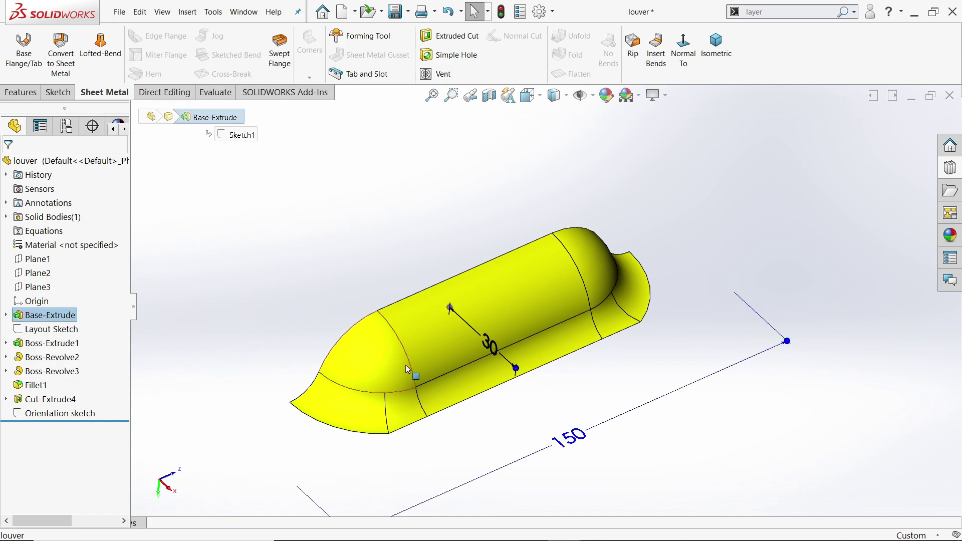
left_click(493, 346)
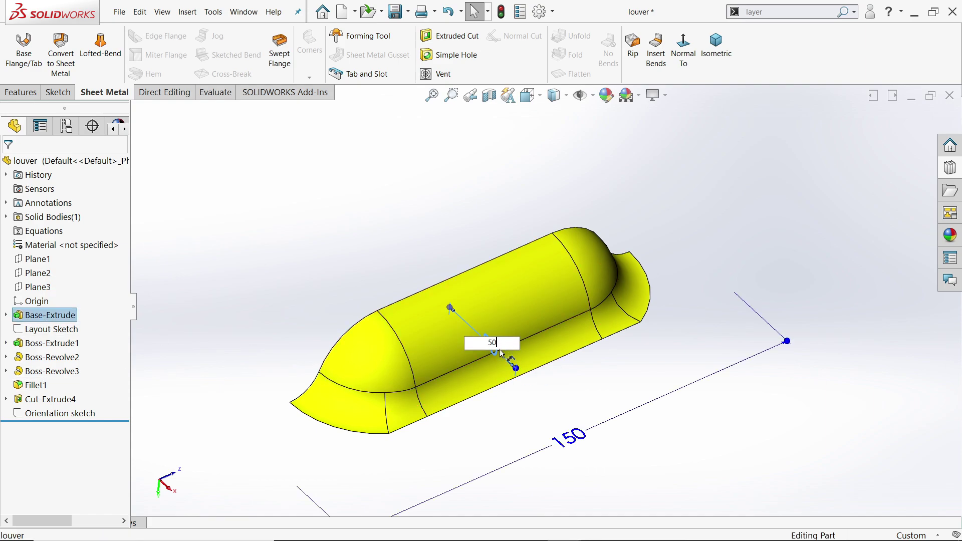
key("Return")
middle_click_drag(720, 215, 647, 345)
Cancel a Save As of the louver part and close its window.
left_click(409, 15)
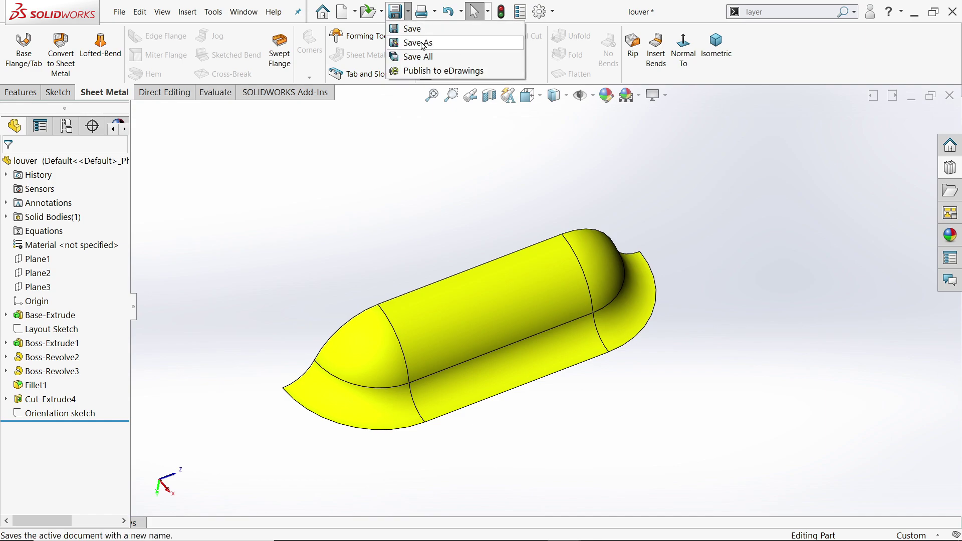
left_click(424, 44)
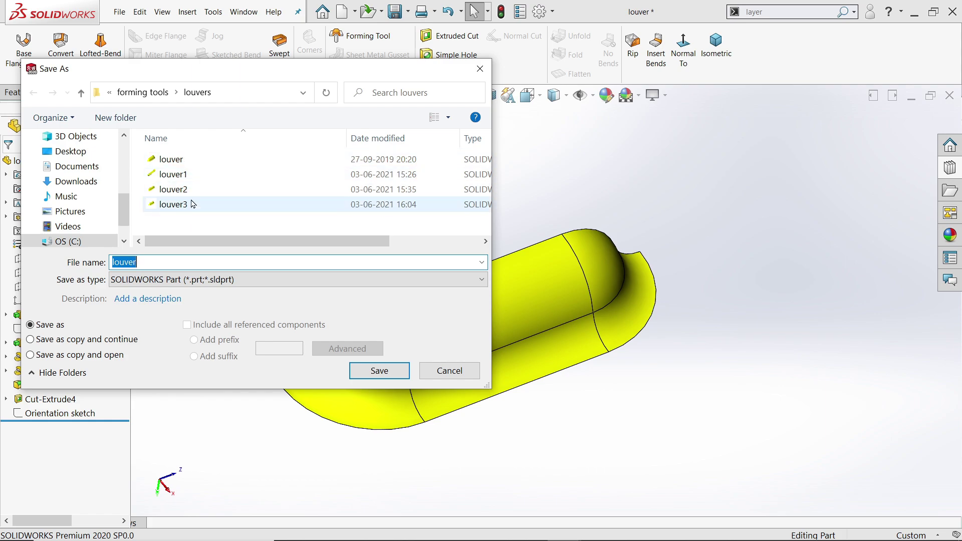
left_click(445, 375)
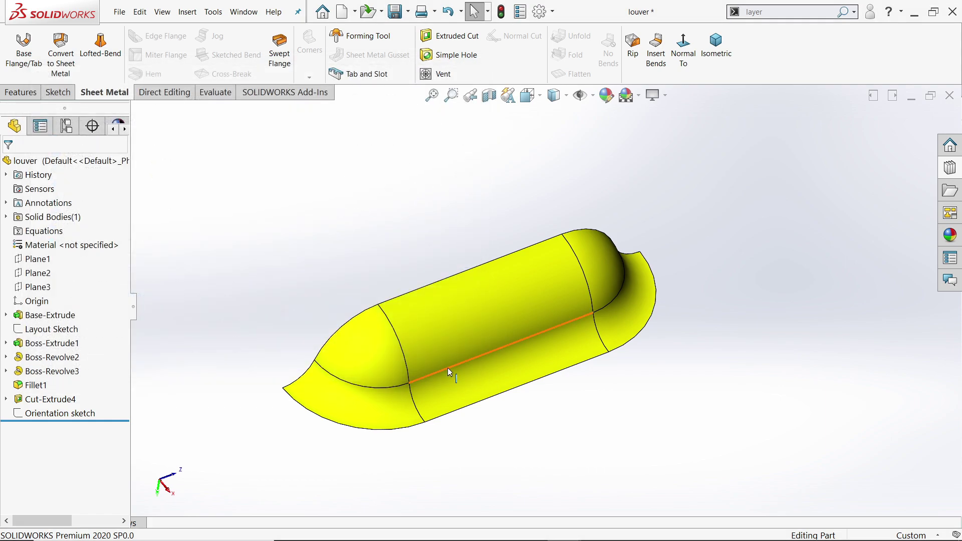
left_click(949, 95)
Discard the louver changes and drag louver3 onto the enclosure's end panel face.
left_click(407, 284)
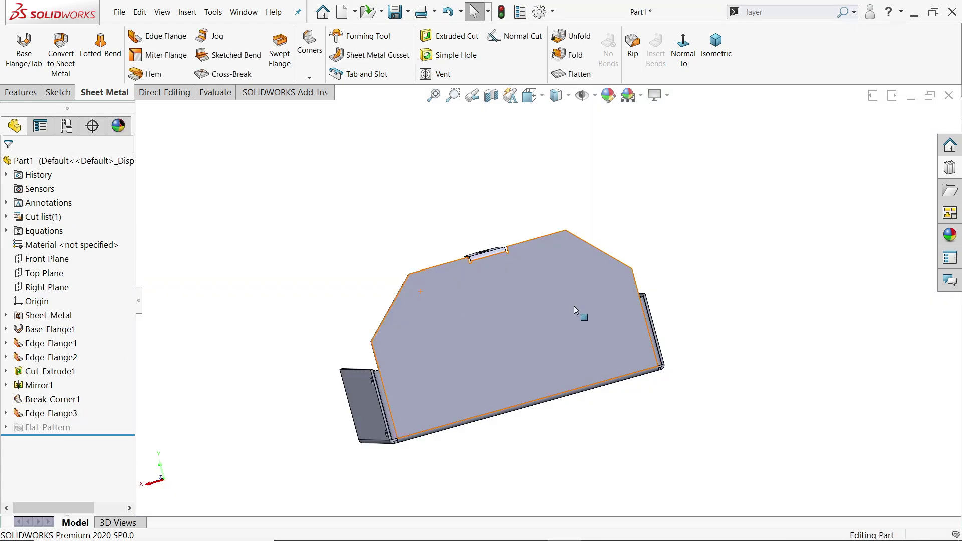
left_click(950, 171)
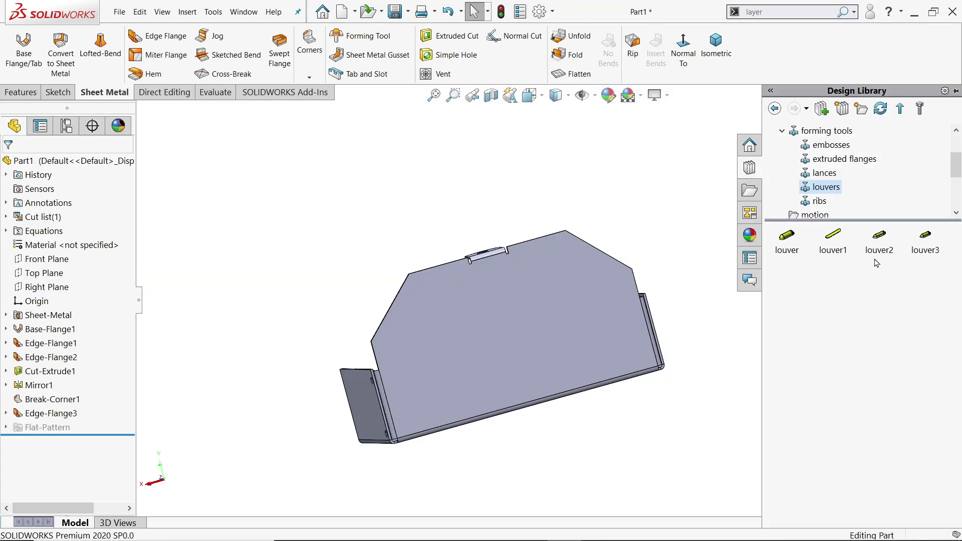
left_click_drag(929, 246, 637, 297)
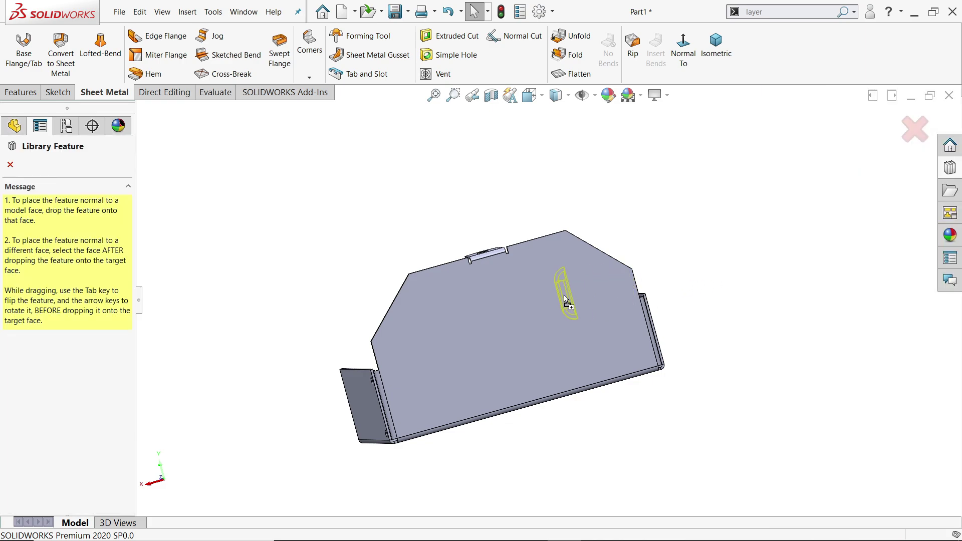
left_click_drag(564, 299, 565, 300)
scroll(567, 306, "down", 3)
middle_click_drag(569, 316, 673, 322)
Flip the louver tool to the other side and set its rotation angle to 270°.
left_click(58, 291)
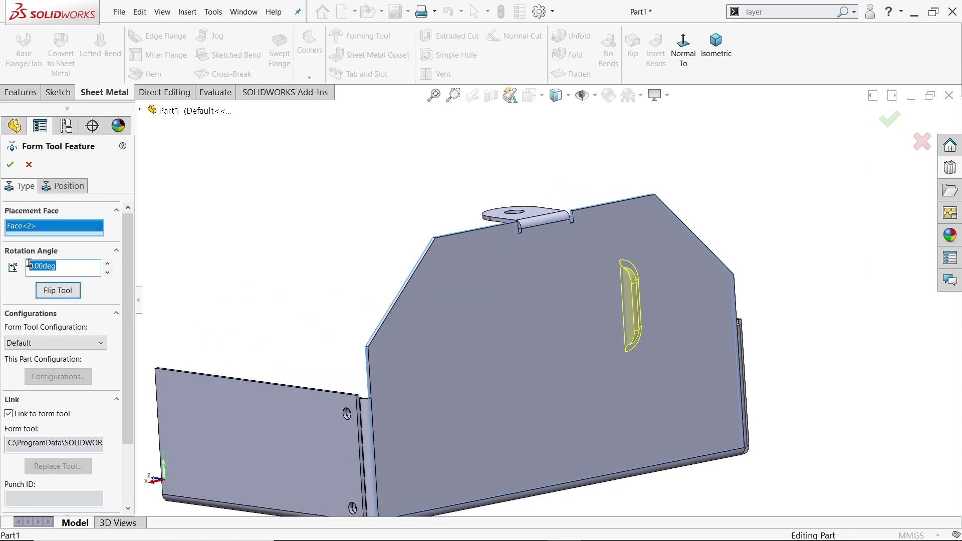
type("90")
key("Return")
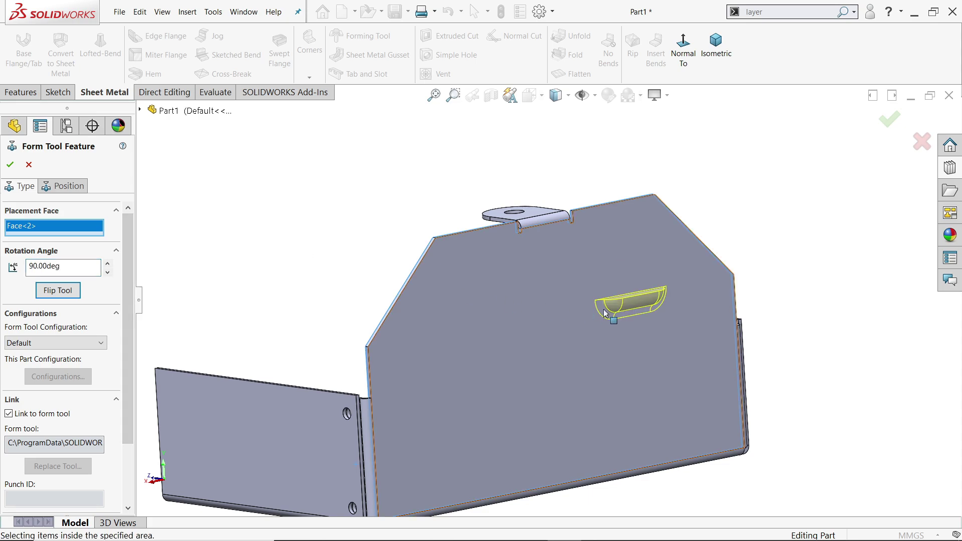
scroll(638, 321, "down", 2)
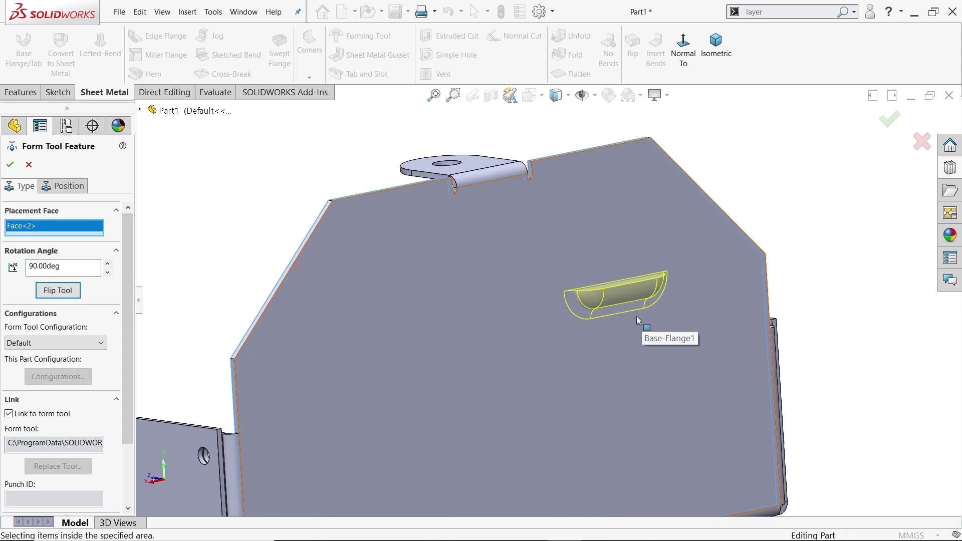
left_click(68, 268)
type("270")
key("Return")
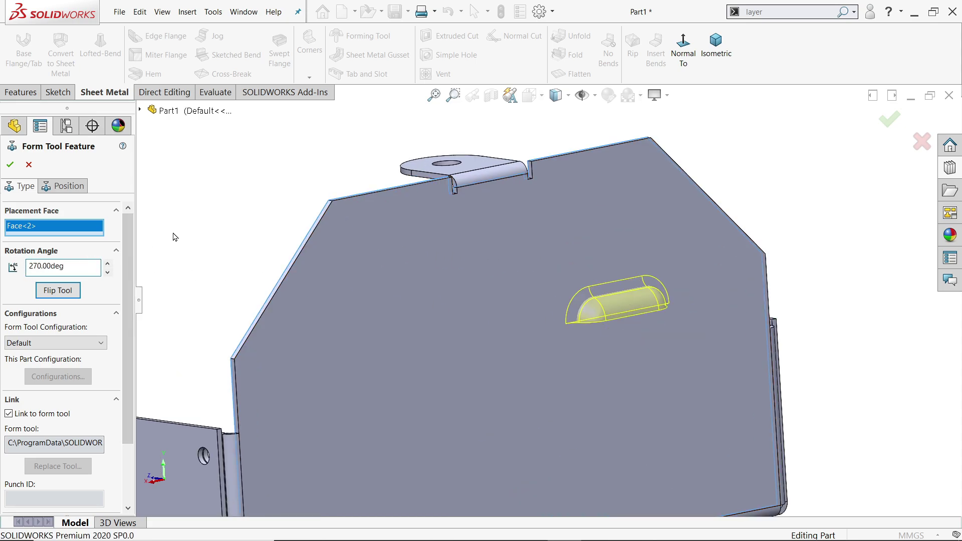
key("ctrl+8")
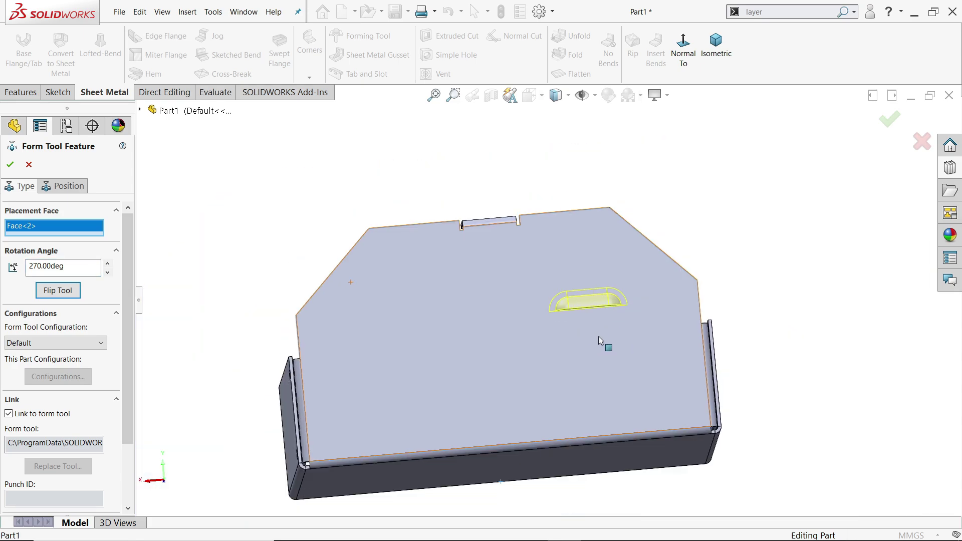
scroll(581, 334, "down", 3)
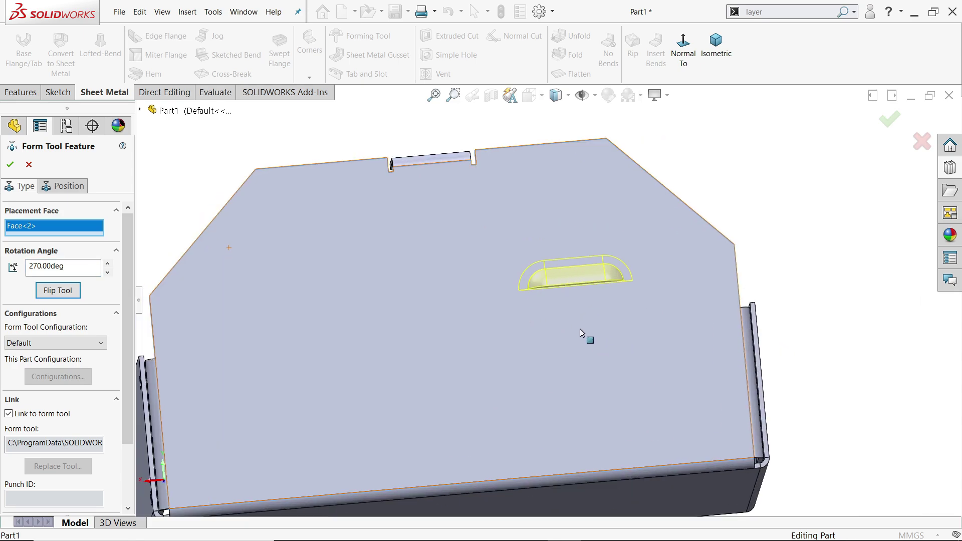
Dimension the louver point 150 mm horizontally from the panel's right edge.
left_click(69, 187)
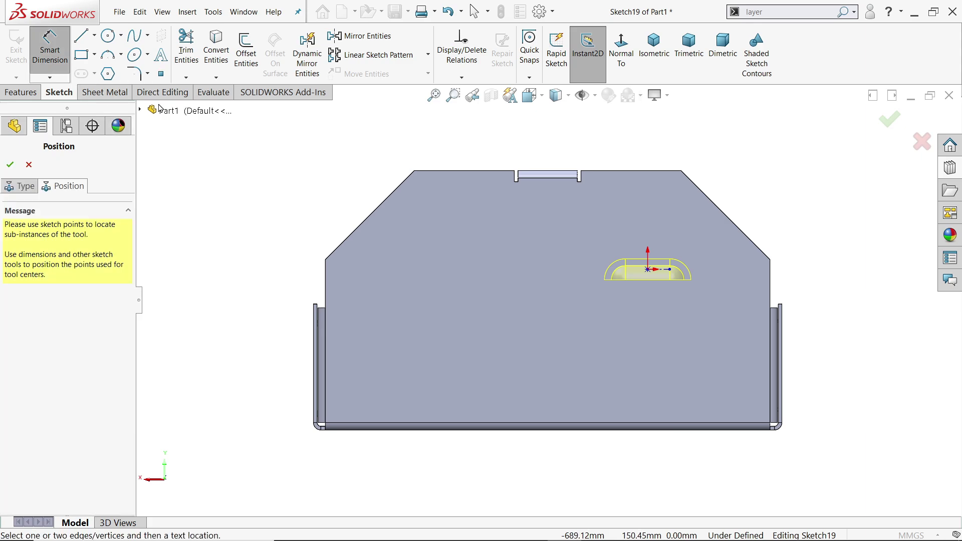
scroll(626, 277, "down", 2)
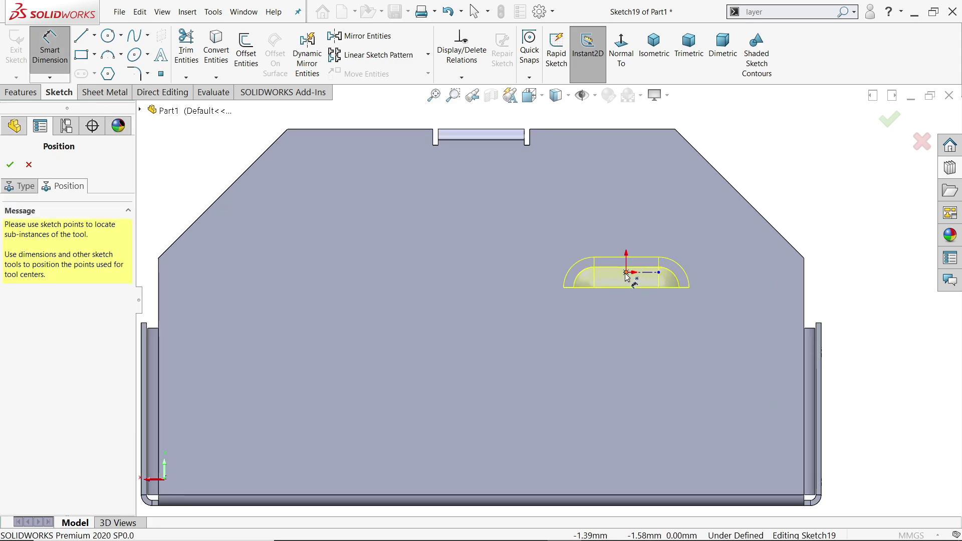
left_click(626, 272)
left_click(804, 302)
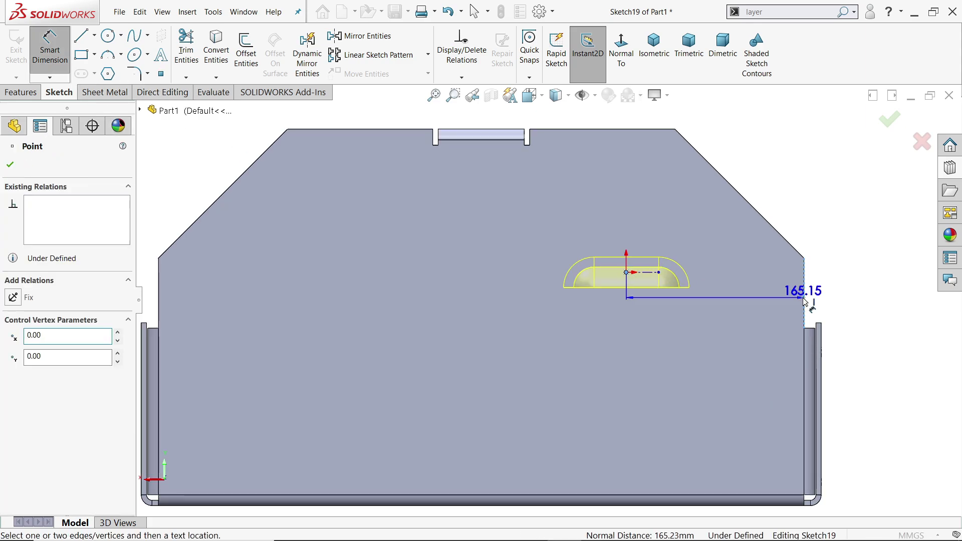
left_click(721, 138)
type("1")
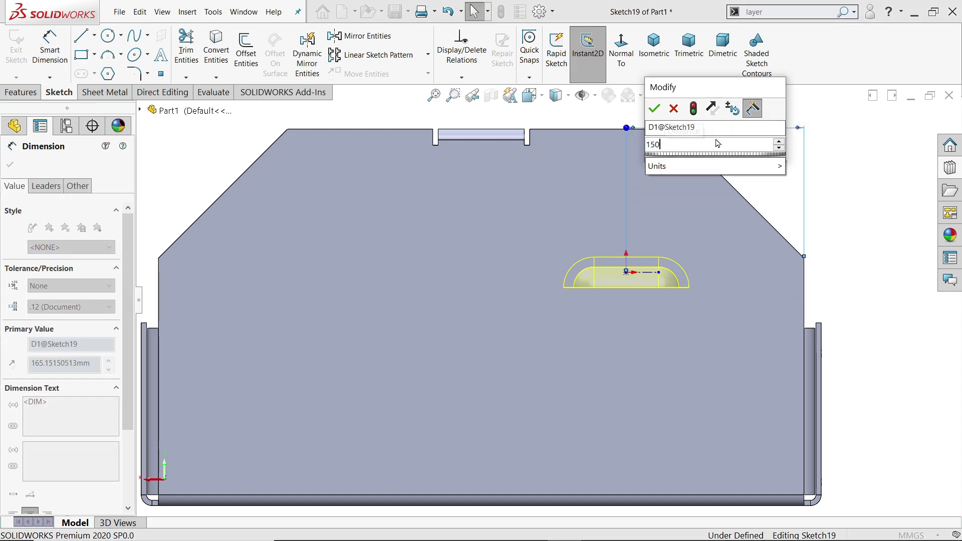
type("50")
key("Return")
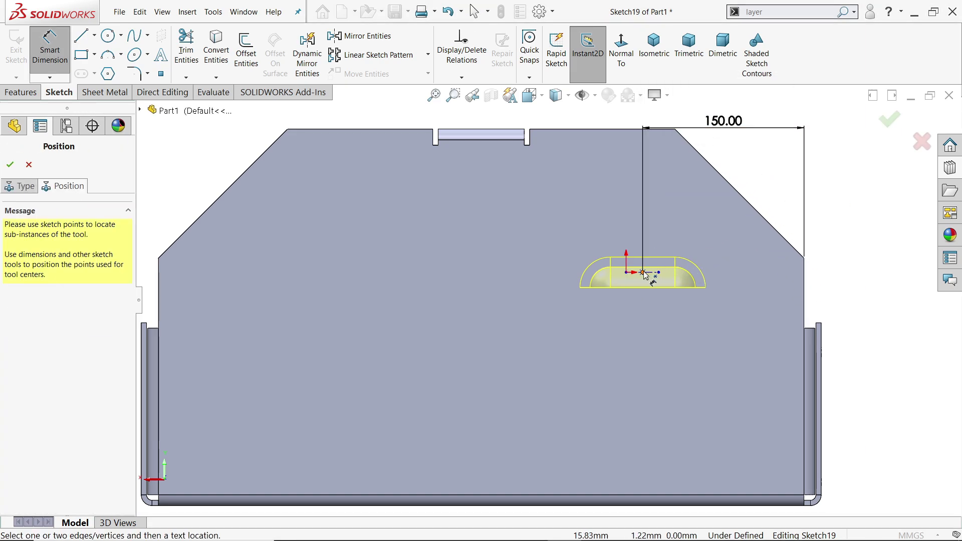
Dimension the point 80 mm below the panel's top edge and finish the louver.
left_click(644, 273)
left_click(657, 130)
left_click(856, 201)
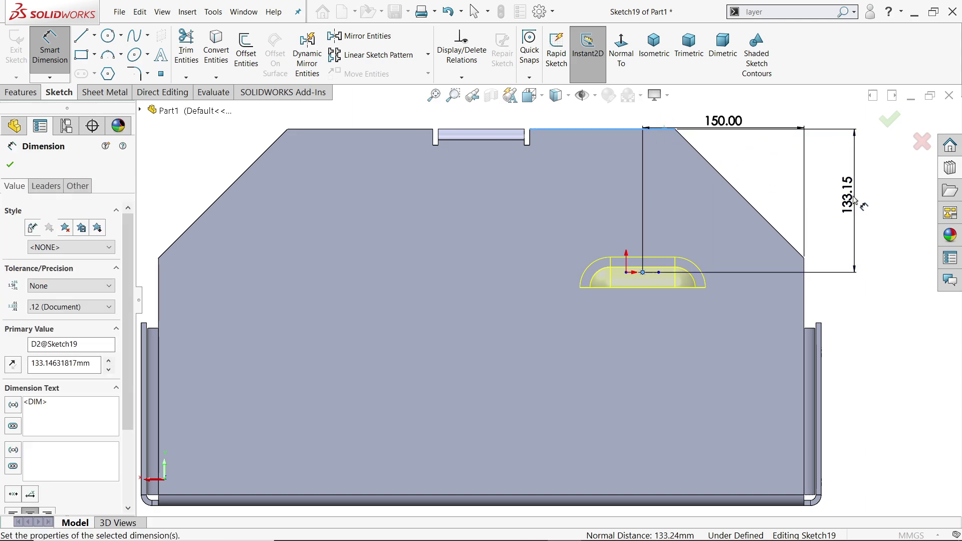
type("80")
key("Return")
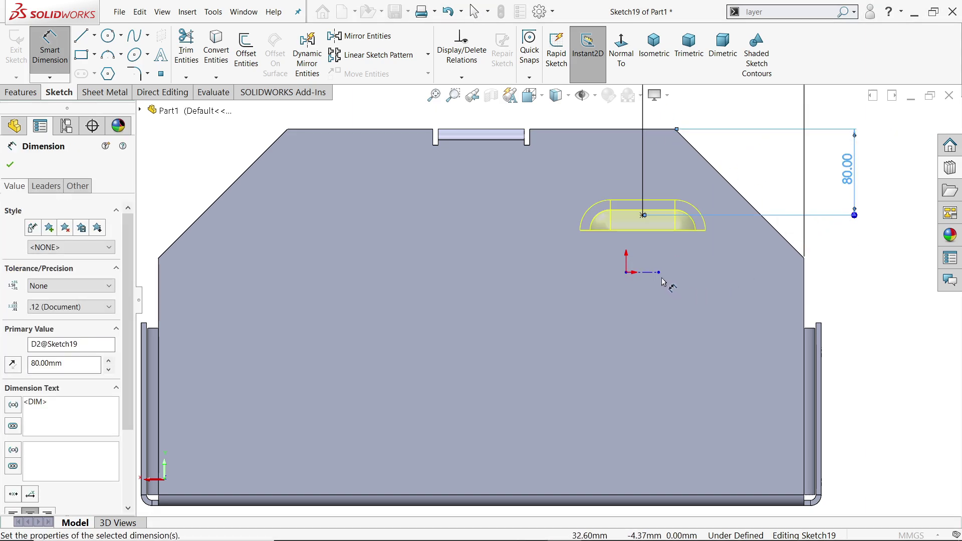
scroll(546, 301, "up", 2)
left_click(10, 165)
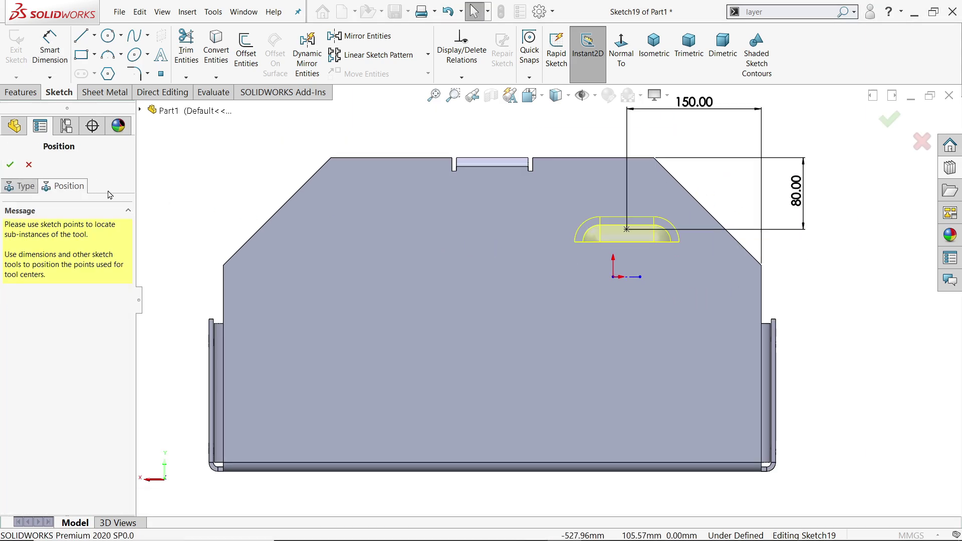
left_click(9, 165)
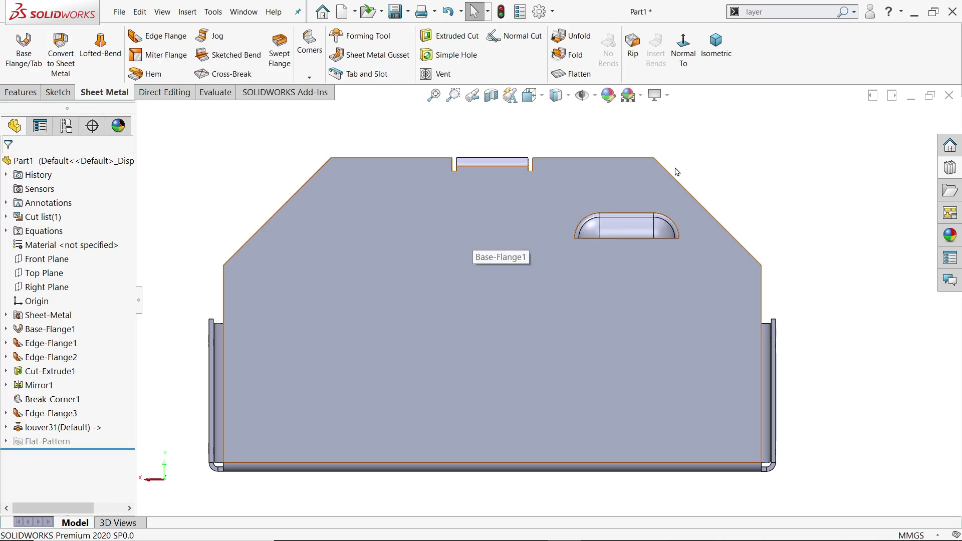
Orbit to show the louvered end panel and switch to the Features tools.
middle_click_drag(718, 198, 657, 256)
scroll(610, 307, "up", 3)
middle_click_drag(610, 307, 516, 375)
left_click(19, 94)
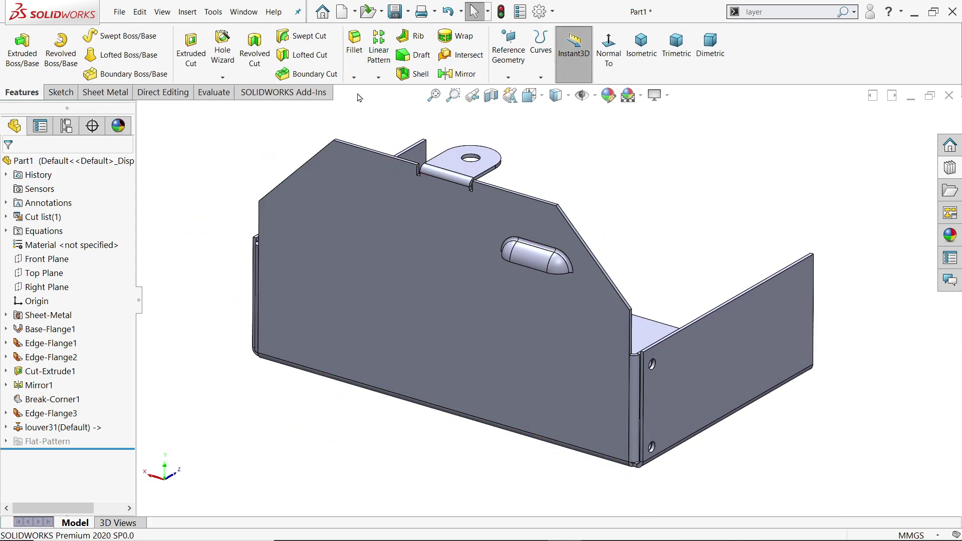
Linear-pattern the louver down the panel's vertical edge at 70 mm spacing, reversed downward.
left_click(378, 78)
left_click(395, 92)
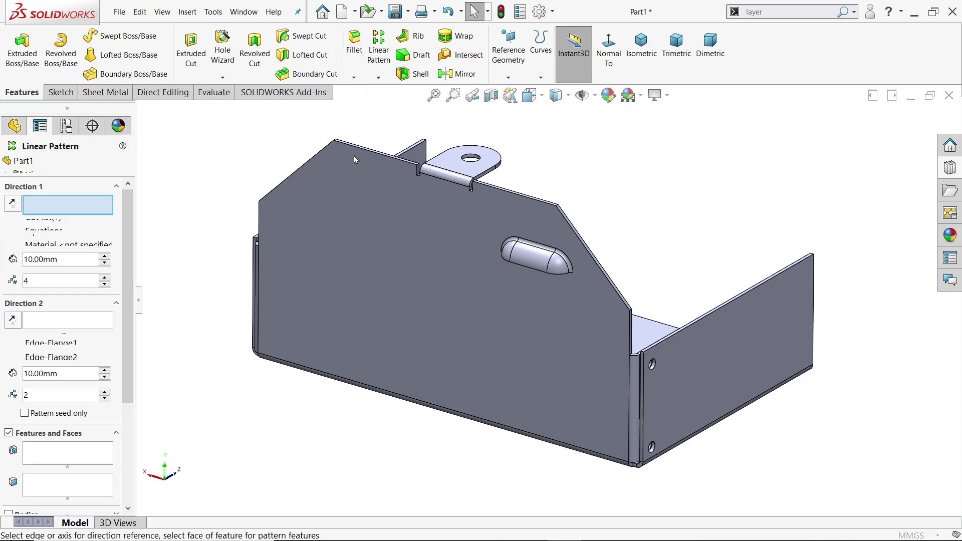
scroll(621, 341, "down", 5)
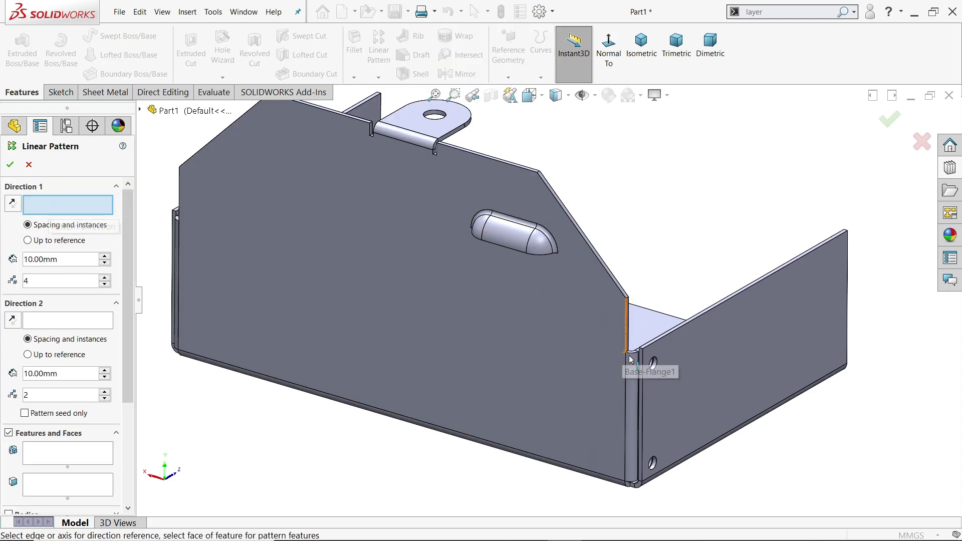
left_click(623, 339)
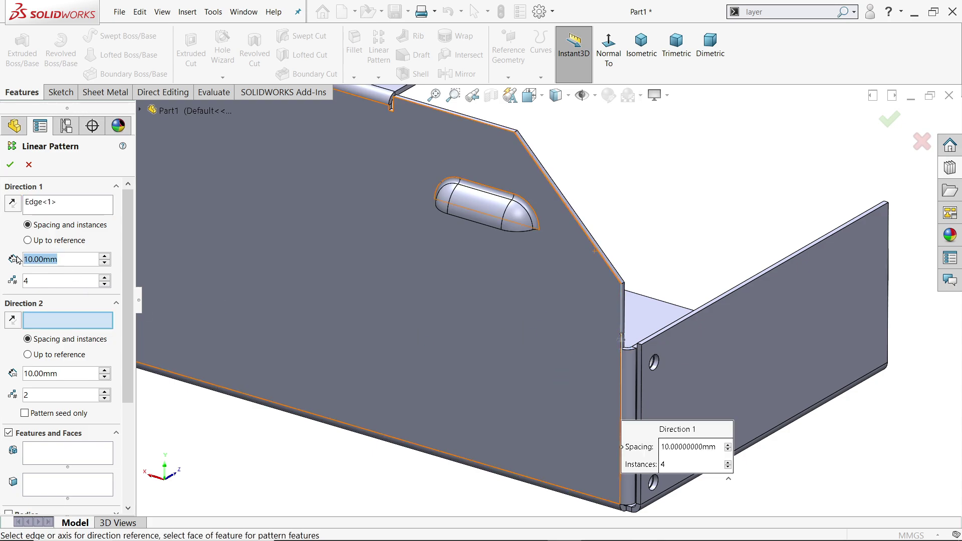
type("70")
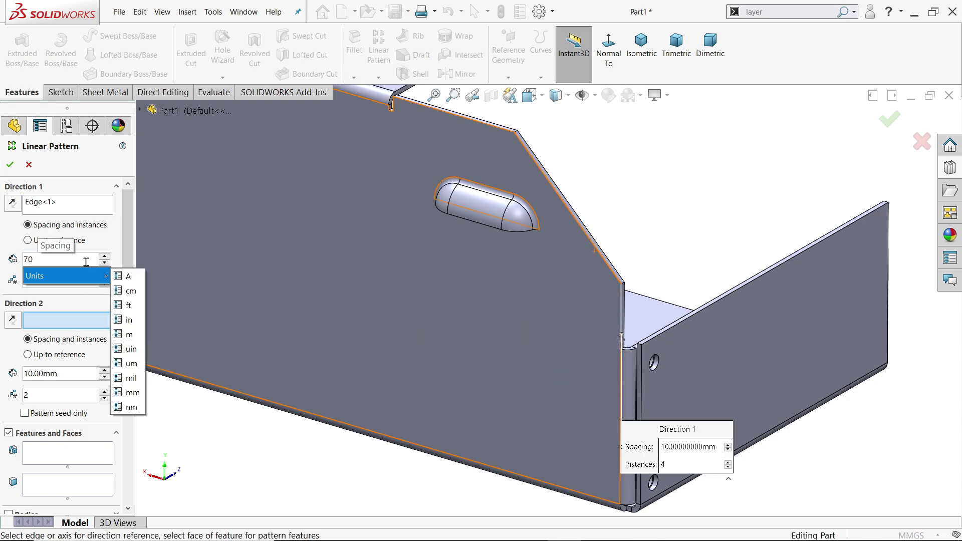
key("Return")
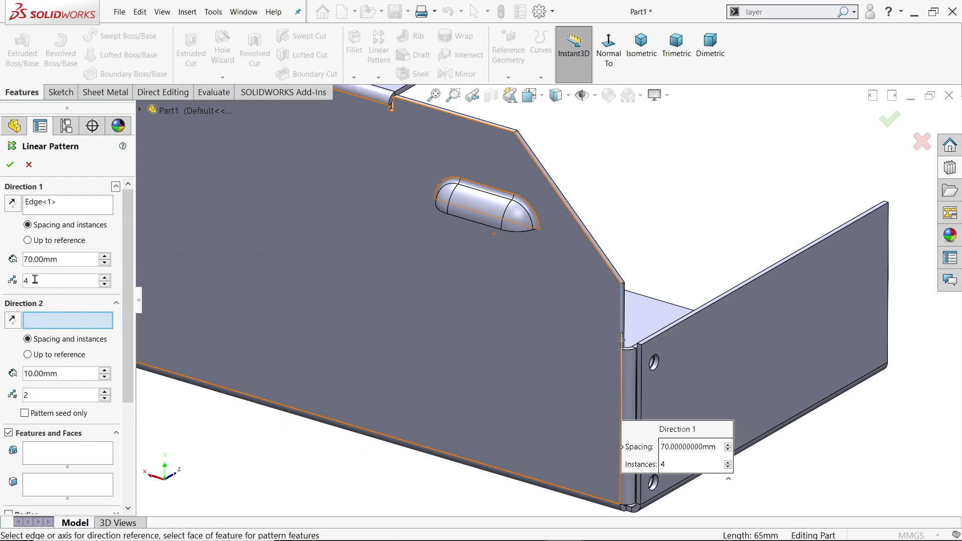
left_click(54, 456)
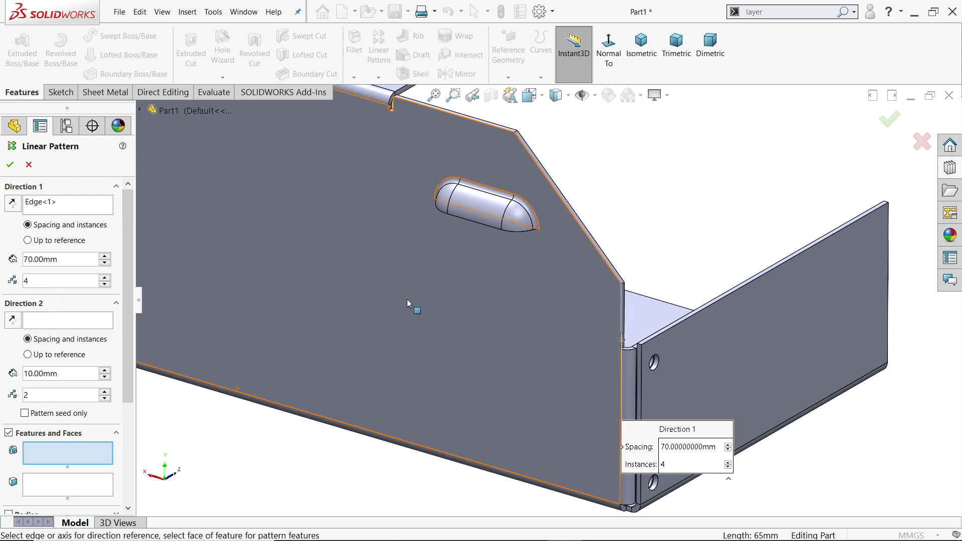
left_click(489, 209)
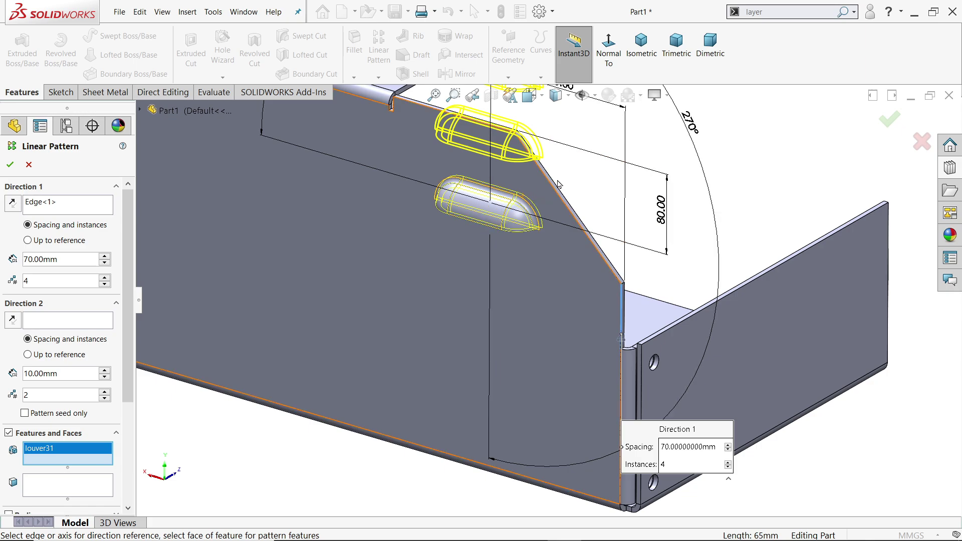
scroll(497, 200, "down", 3)
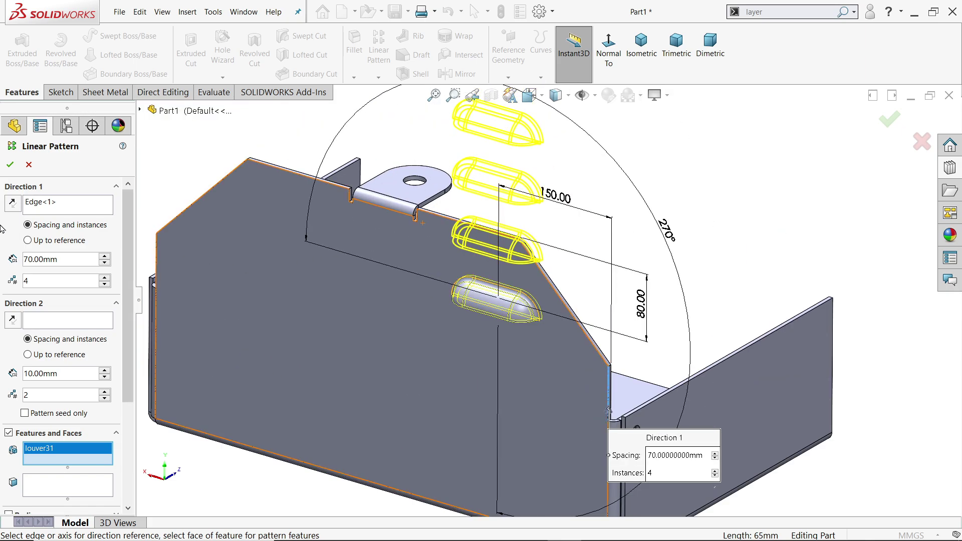
left_click(12, 204)
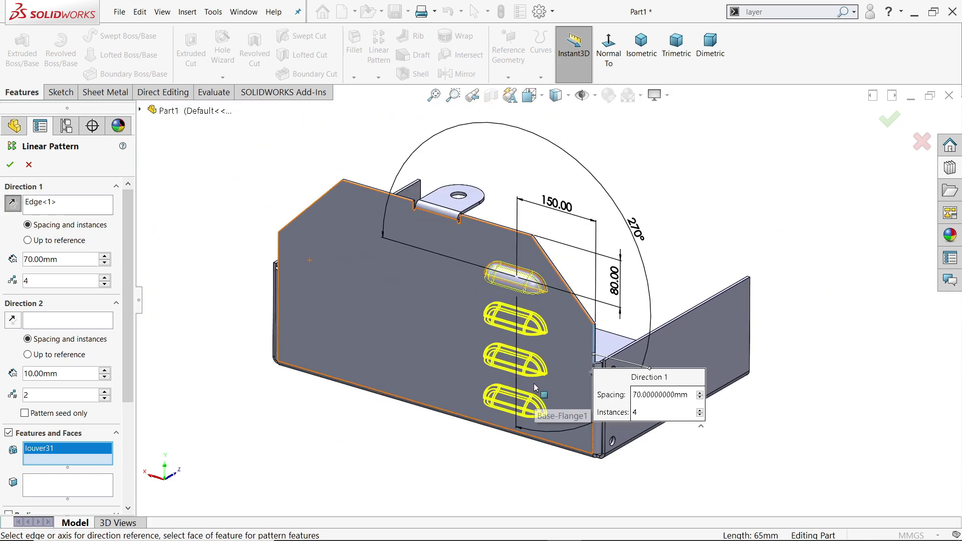
scroll(532, 362, "up", 2)
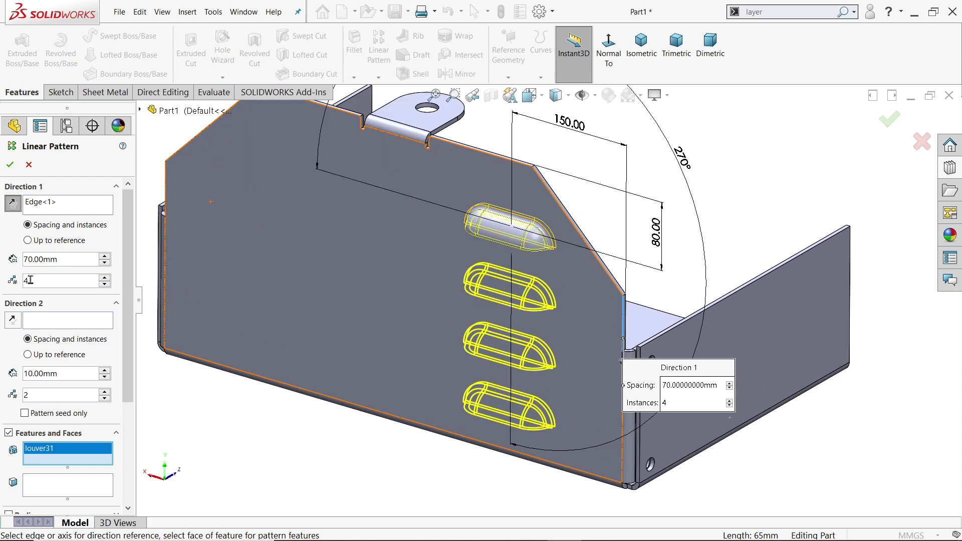
Add a reversed second direction along the top edge: 2 instances 300 mm apart.
left_click(32, 322)
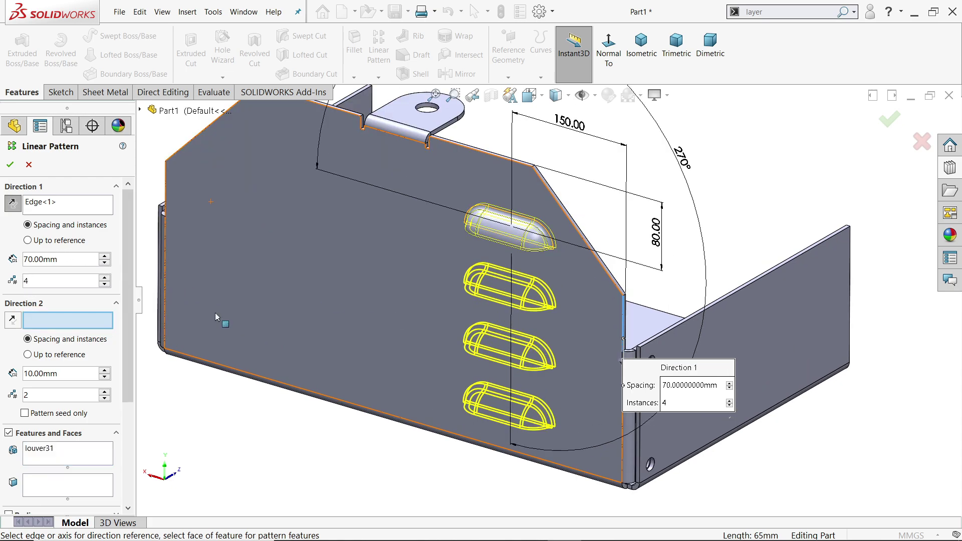
middle_click_drag(262, 318, 276, 334, "ctrl")
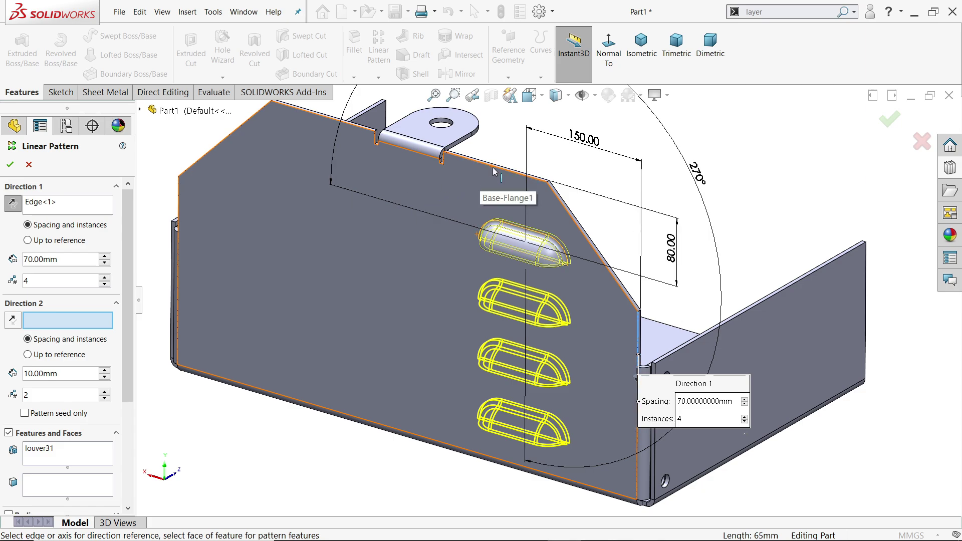
left_click(464, 168)
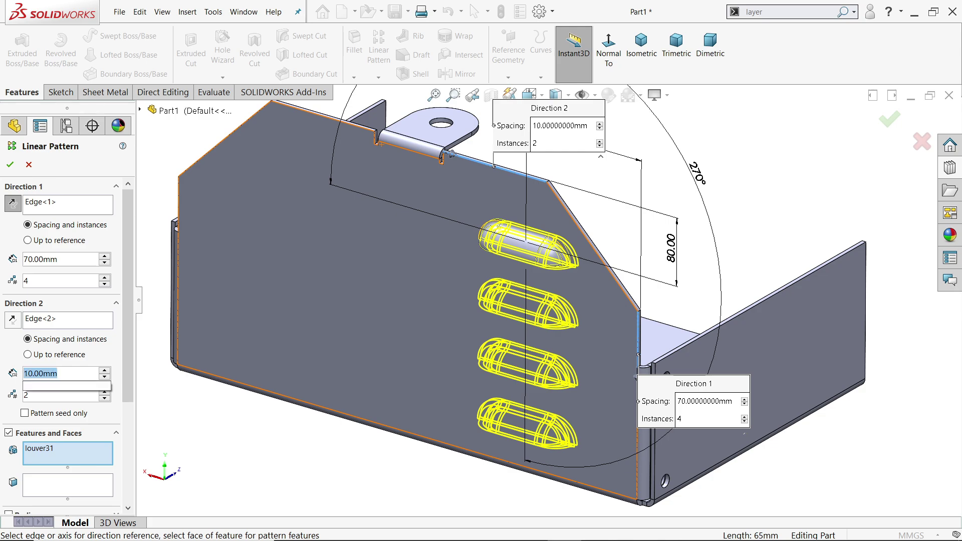
type("300")
key("Return")
scroll(581, 396, "up", 2)
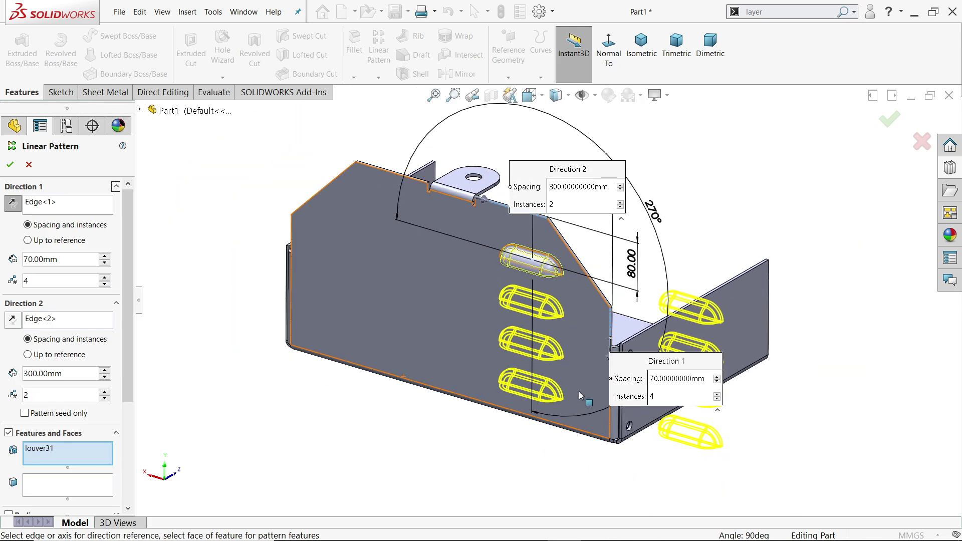
left_click(11, 324)
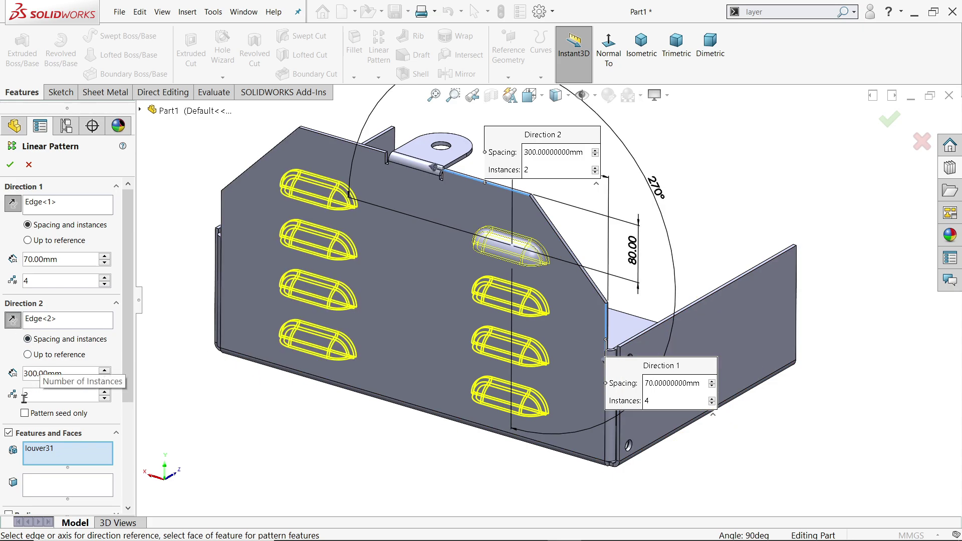
left_click(11, 166)
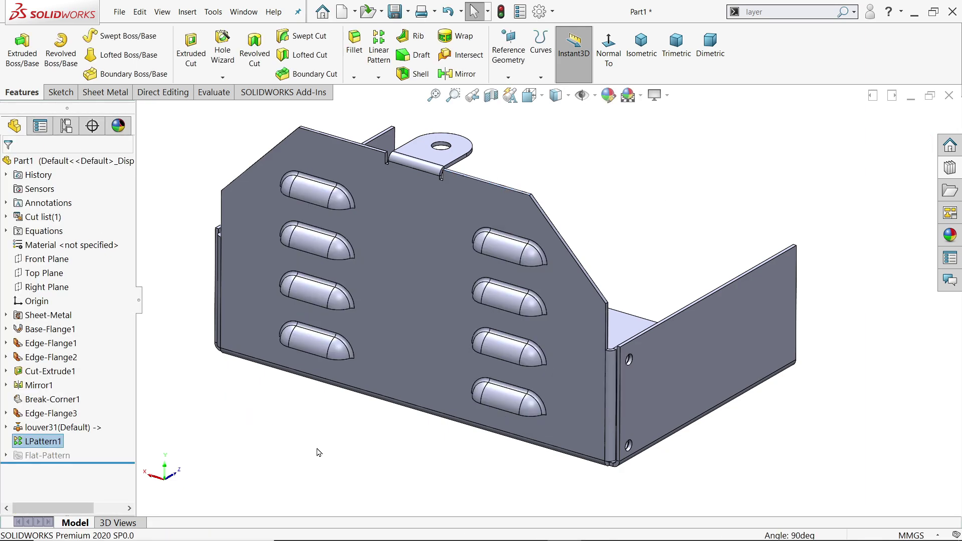
mouse_move(319, 453)
middle_mouse_down()
mouse_move(342, 270)
mouse_move(348, 422)
mouse_move(303, 430)
mouse_move(316, 421)
mouse_move(456, 430)
mouse_move(379, 434)
mouse_move(376, 408)
mouse_move(525, 443)
middle_mouse_up()
Pan and zoom around 222.PNG to review the bending table, detail H and the side view.
key("alt+Tab")
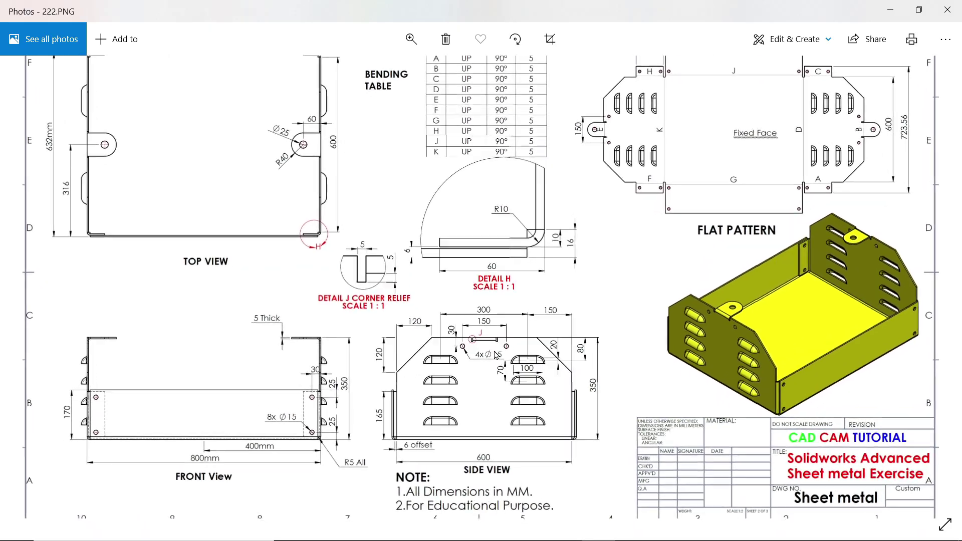
scroll(497, 355, "up", 5)
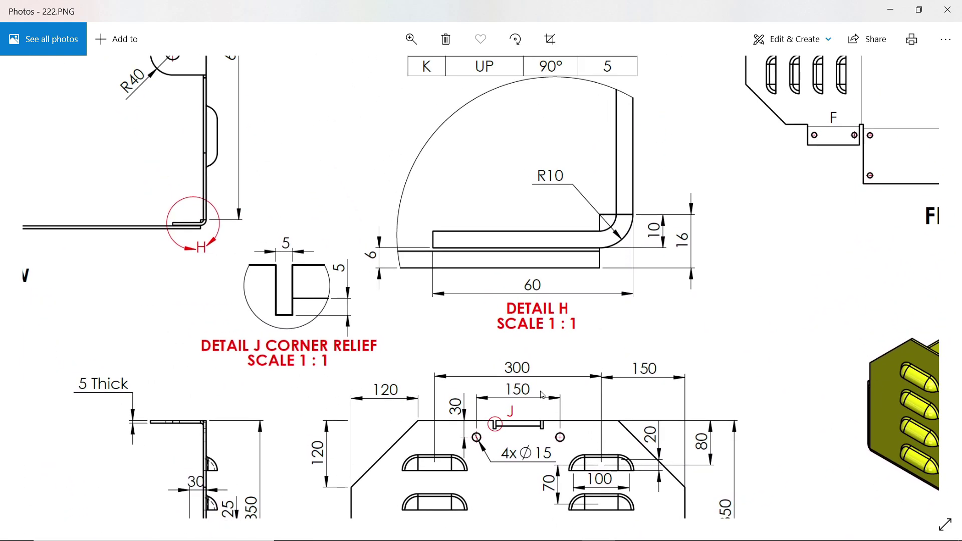
left_click_drag(546, 401, 558, 431)
scroll(481, 385, "left", 3)
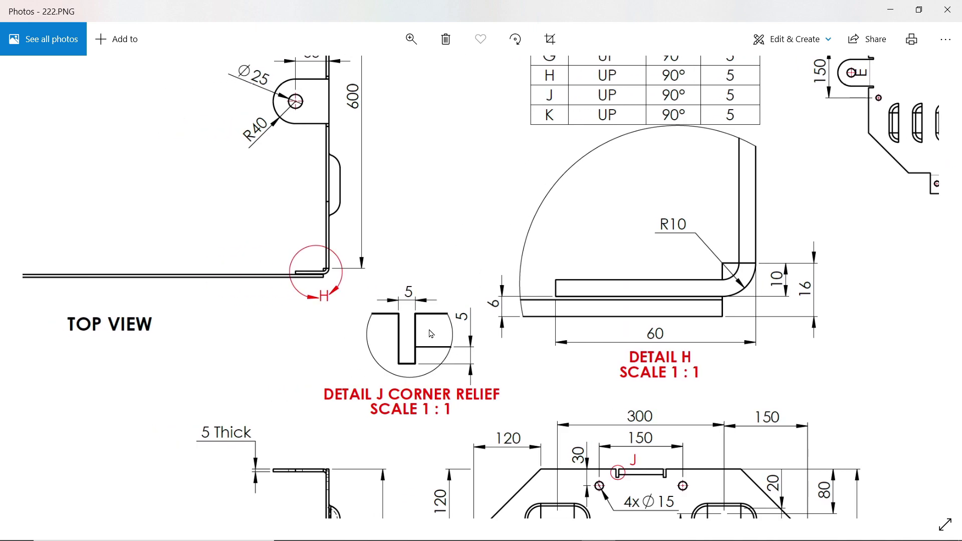
left_click_drag(547, 362, 534, 244)
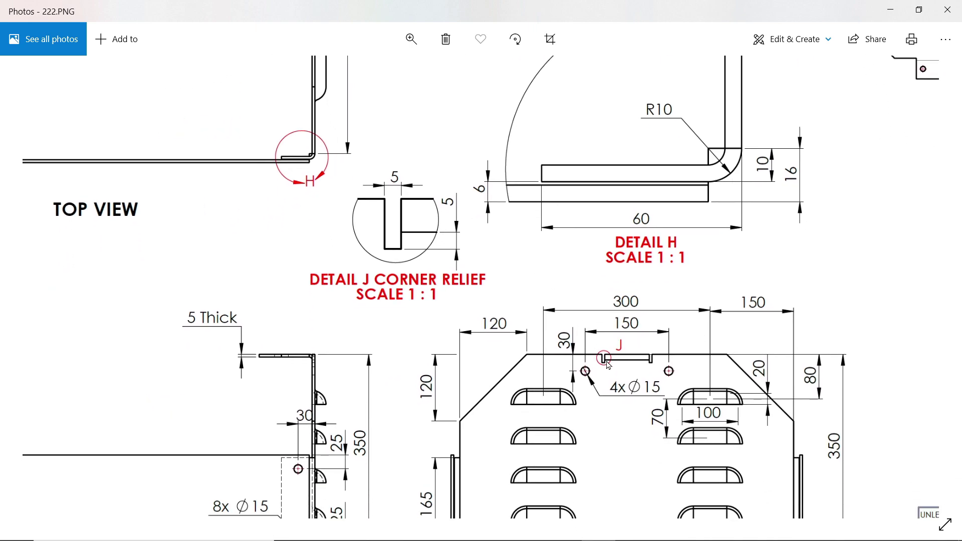
scroll(611, 371, "up", 2)
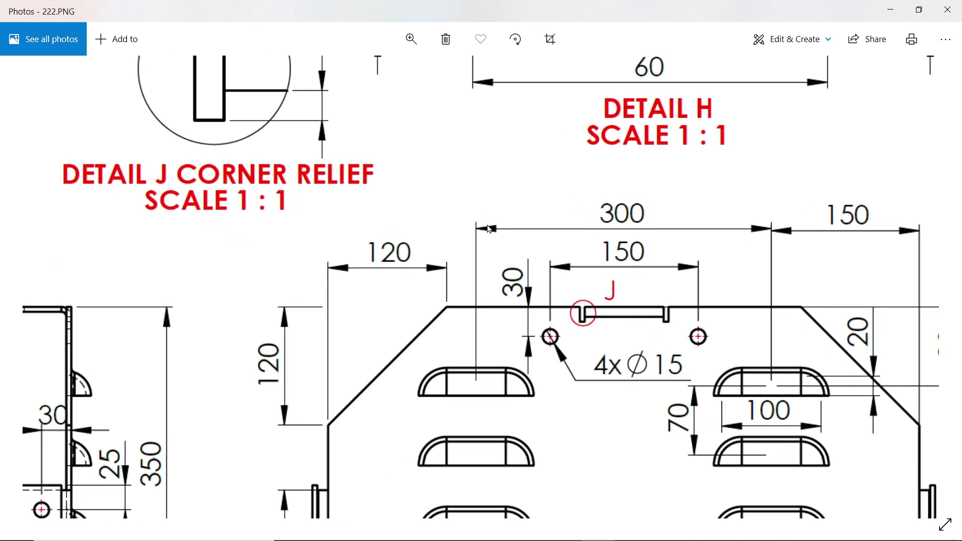
left_click_drag(491, 230, 566, 311)
scroll(384, 231, "down", 5)
scroll(401, 251, "down", 1)
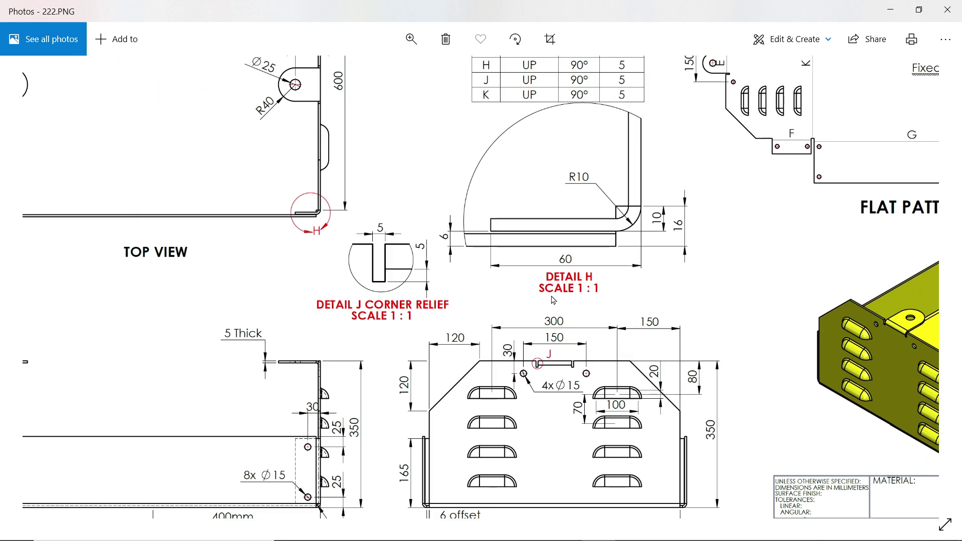
mouse_move(557, 302)
left_mouse_down()
mouse_move(560, 402)
mouse_move(562, 337)
mouse_move(605, 235)
left_mouse_up()
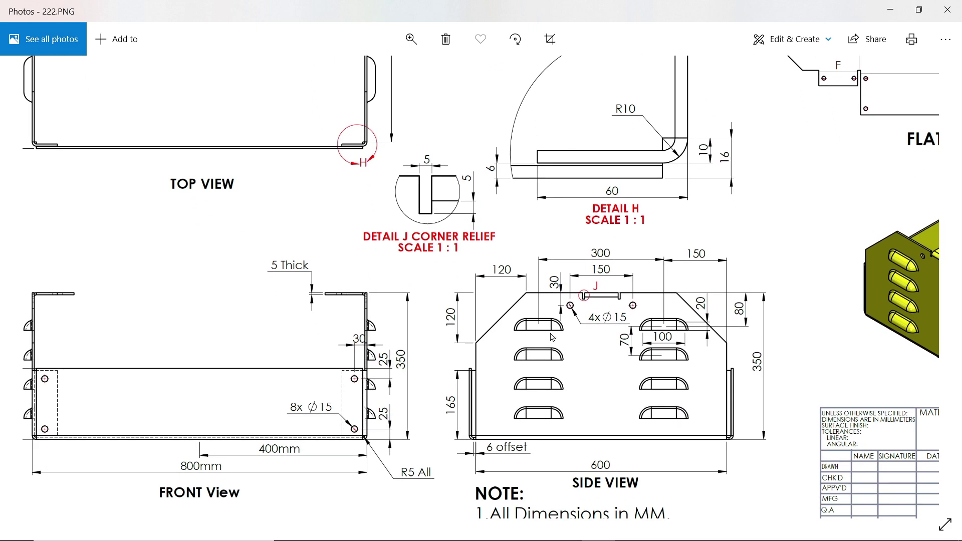
mouse_move(543, 372)
left_mouse_down()
mouse_move(437, 406)
mouse_move(451, 400)
left_mouse_up()
scroll(514, 398, "up", 8)
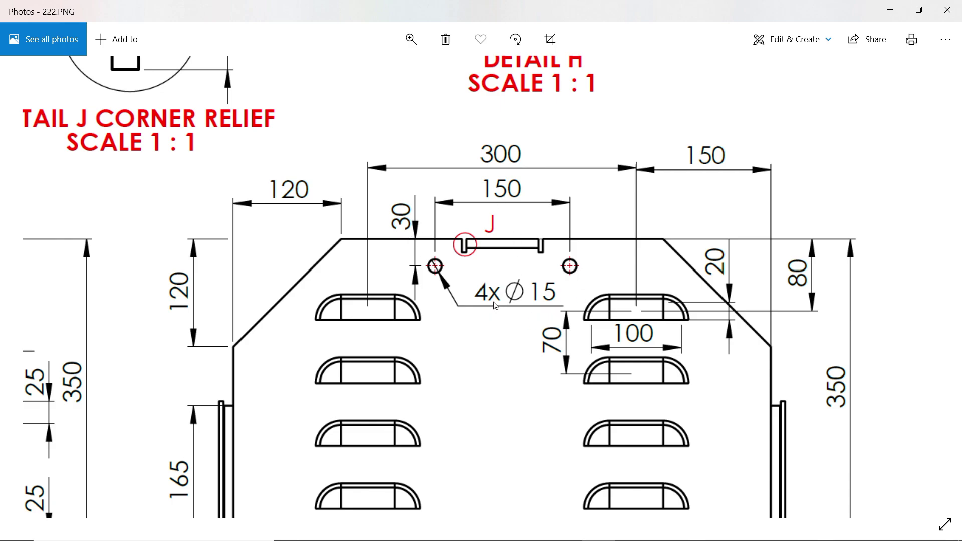
scroll(496, 305, "down", 8)
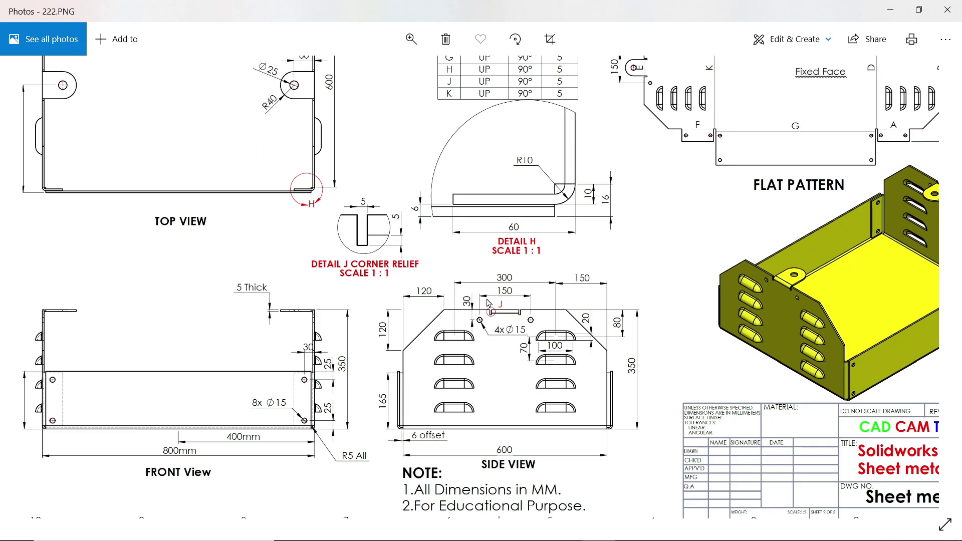
scroll(484, 302, "down", 2)
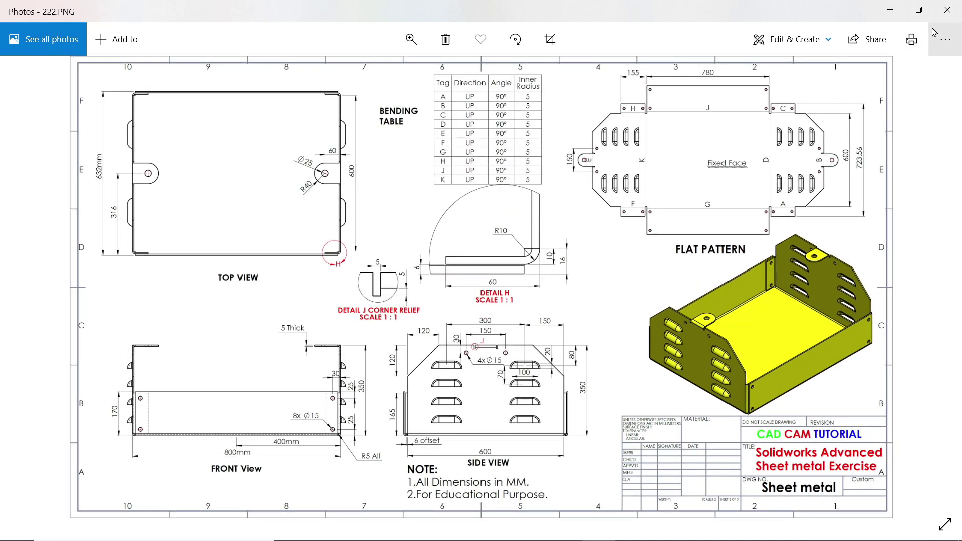
In a new sketch on the end panel, draw a vertical centerline down from the top-edge midpoint.
left_click(888, 14)
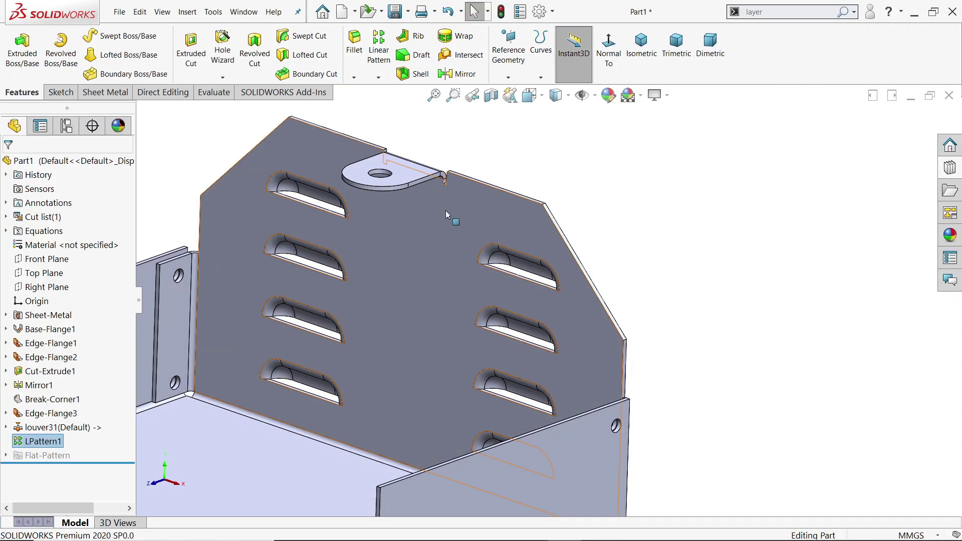
left_click(442, 209)
left_click(485, 178)
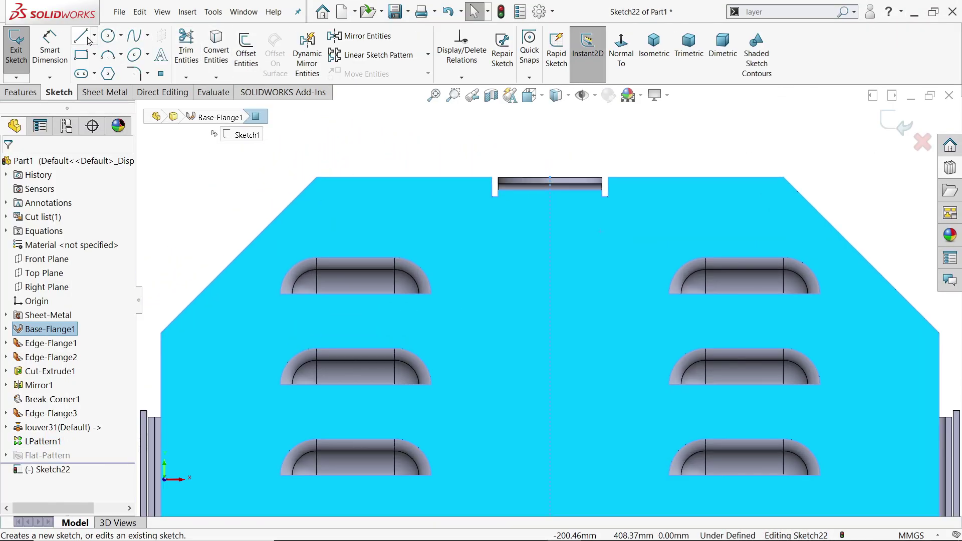
left_click(92, 38)
left_click(106, 65)
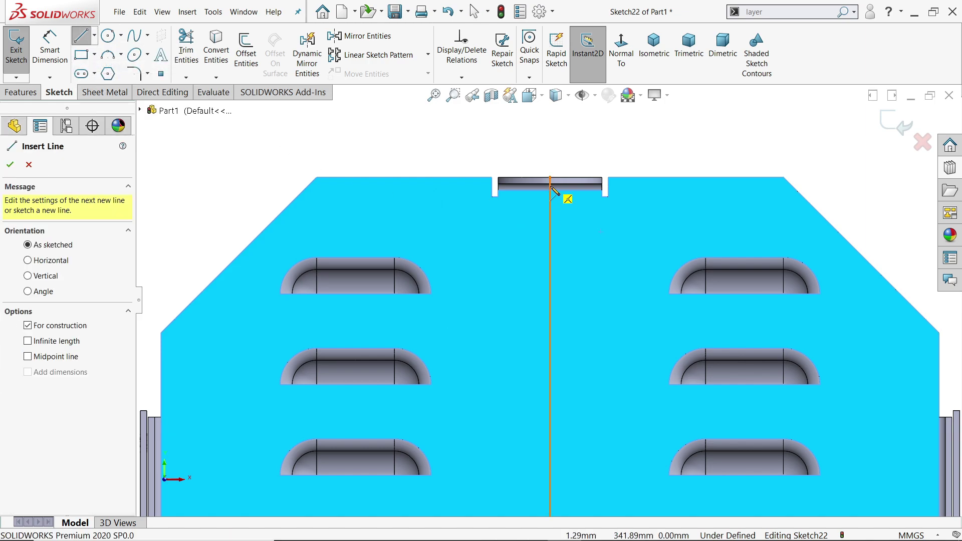
left_click(551, 179)
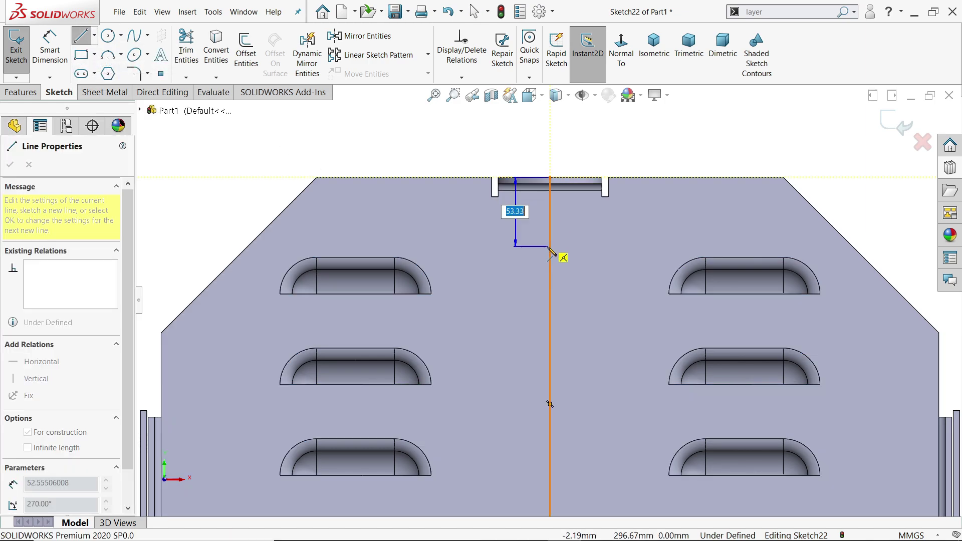
left_click(550, 248)
right_click(585, 238)
left_click(617, 245)
Draw a hole circle mirrored about the centerline using Dynamic Mirror.
left_click(307, 58)
left_click(551, 214)
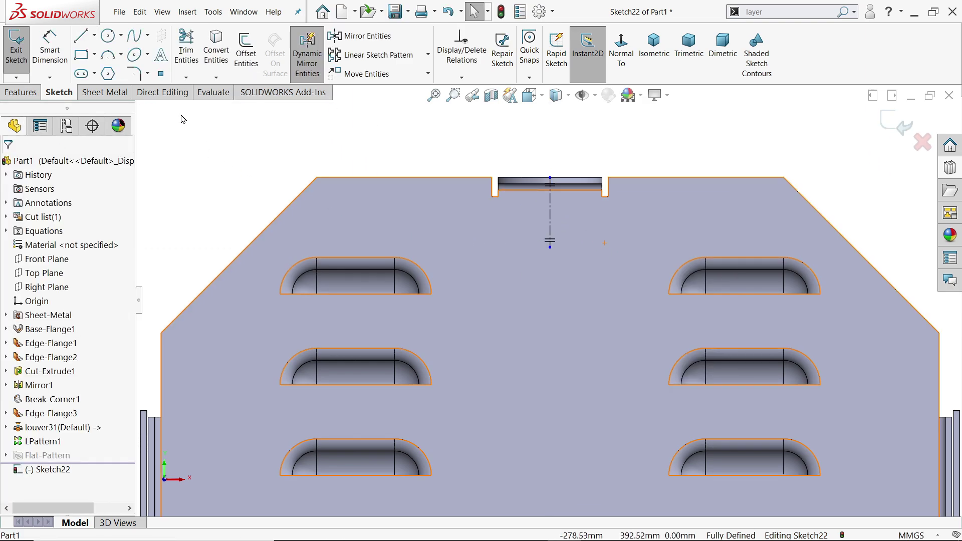
left_click(108, 38)
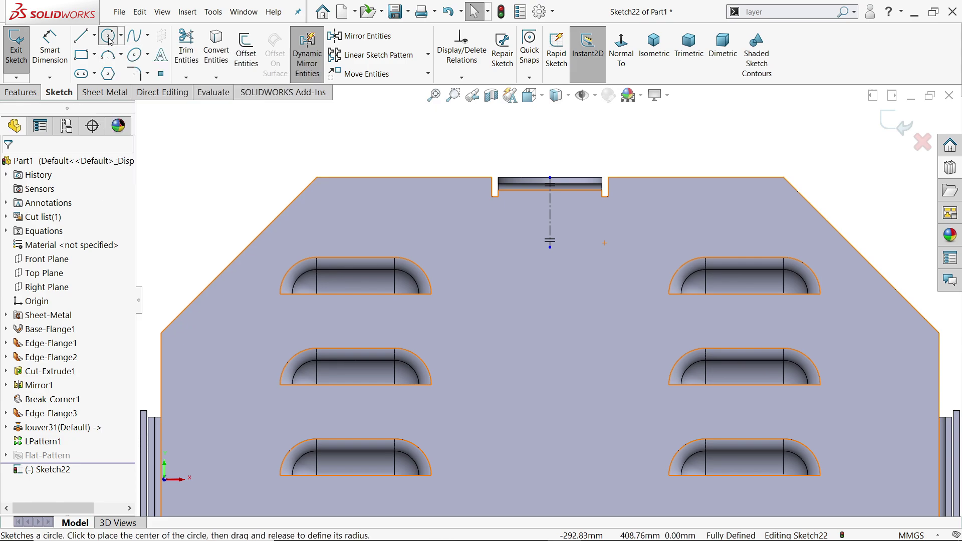
left_click(467, 219)
left_click(474, 229)
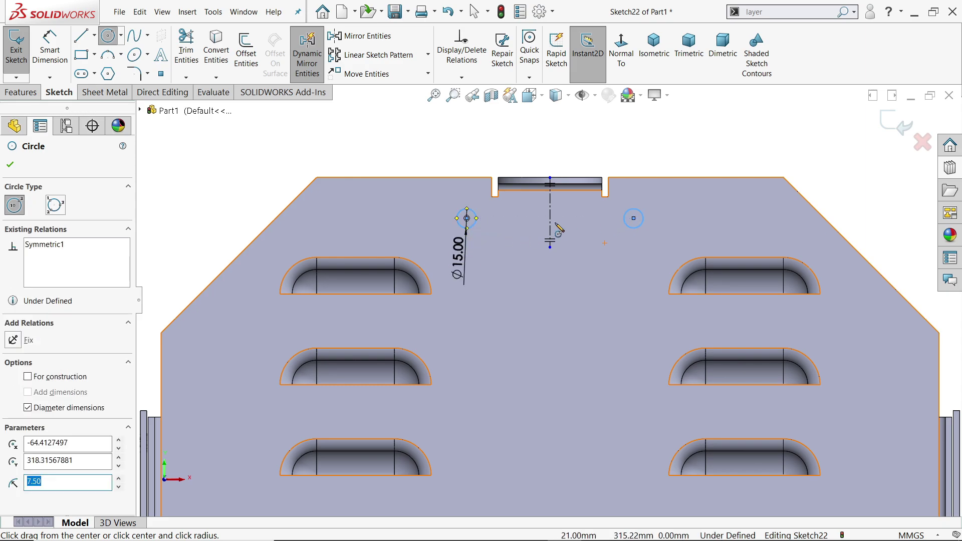
right_click(611, 155)
left_click(634, 156)
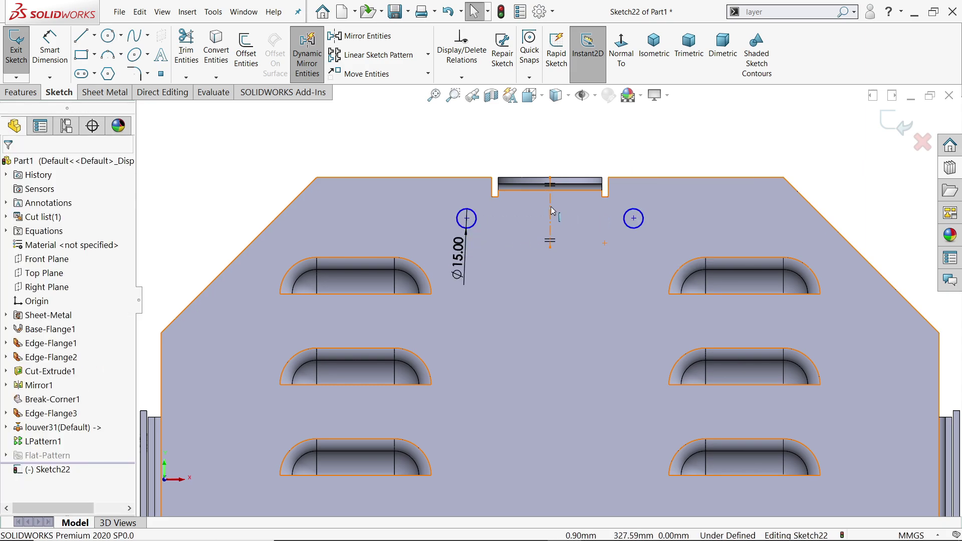
left_click(311, 75)
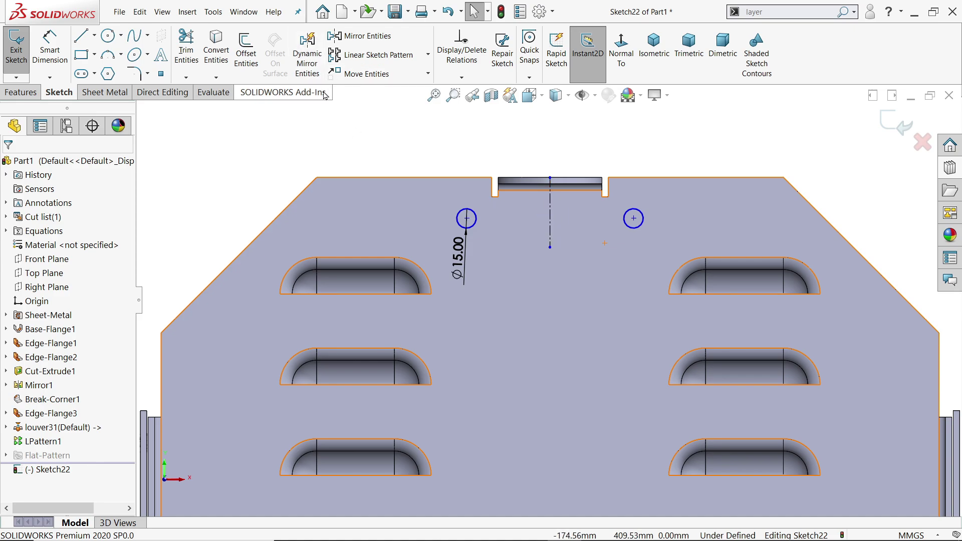
Dimension the hole centres 150 mm apart and 30 mm below the top edge.
left_click(50, 50)
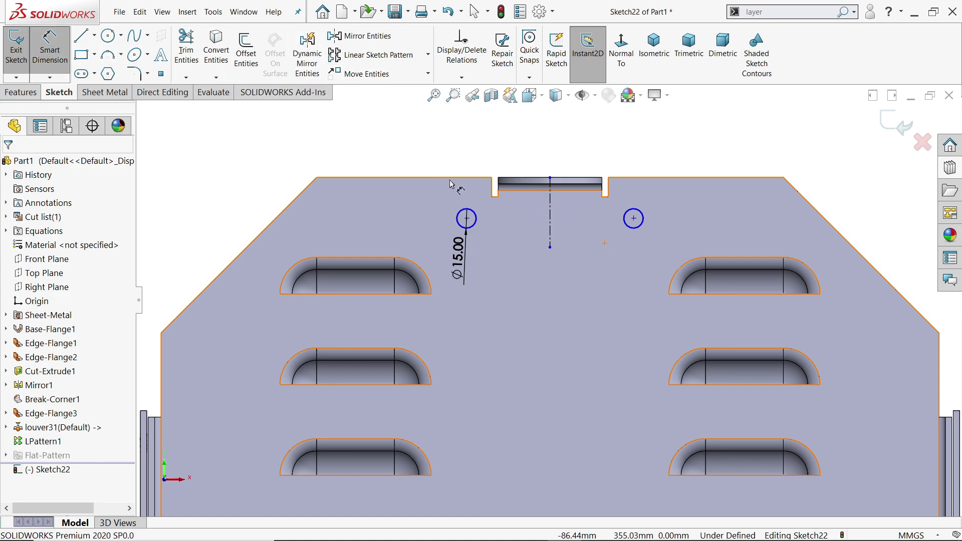
left_click(468, 219)
left_click(634, 218)
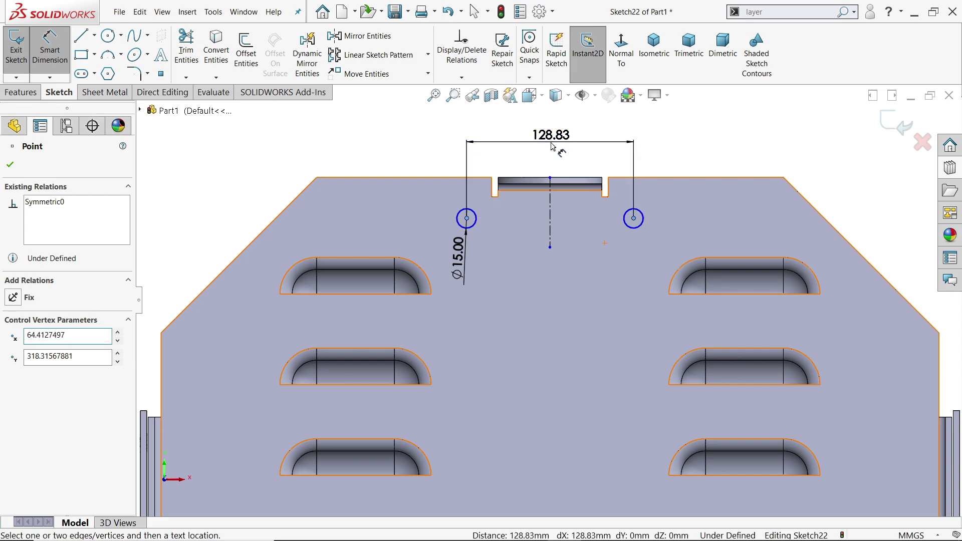
left_click(551, 141)
type("150")
key("Return")
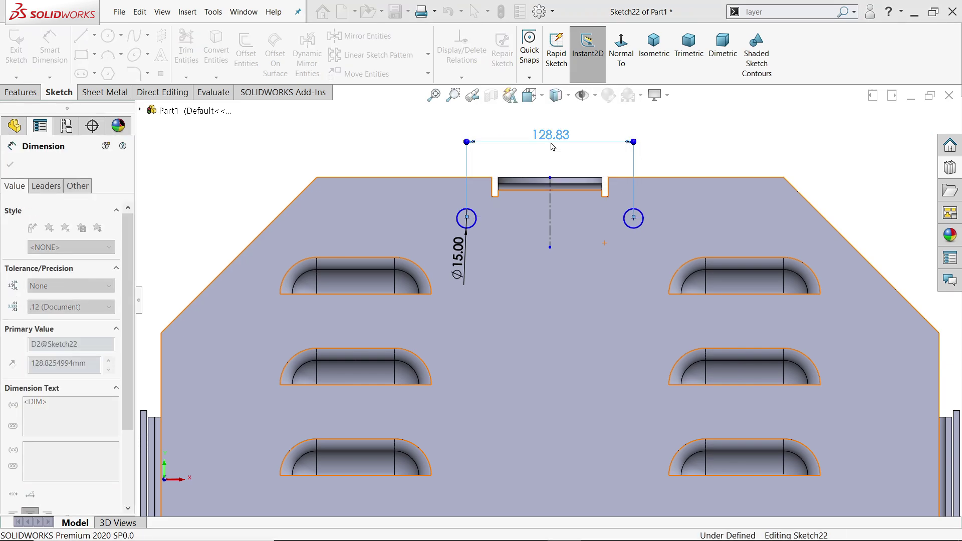
left_click(460, 225)
left_click(489, 178)
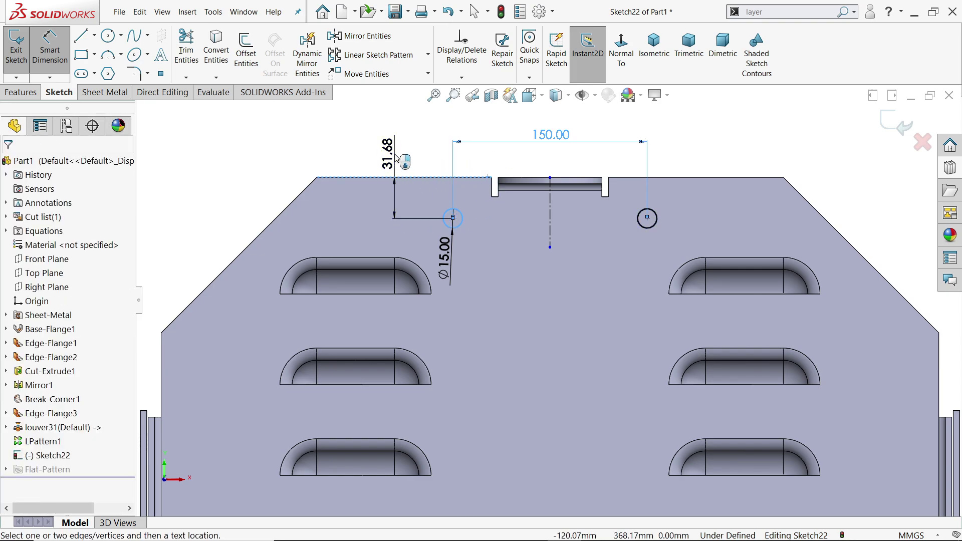
left_click(393, 166)
type("30")
key("Return")
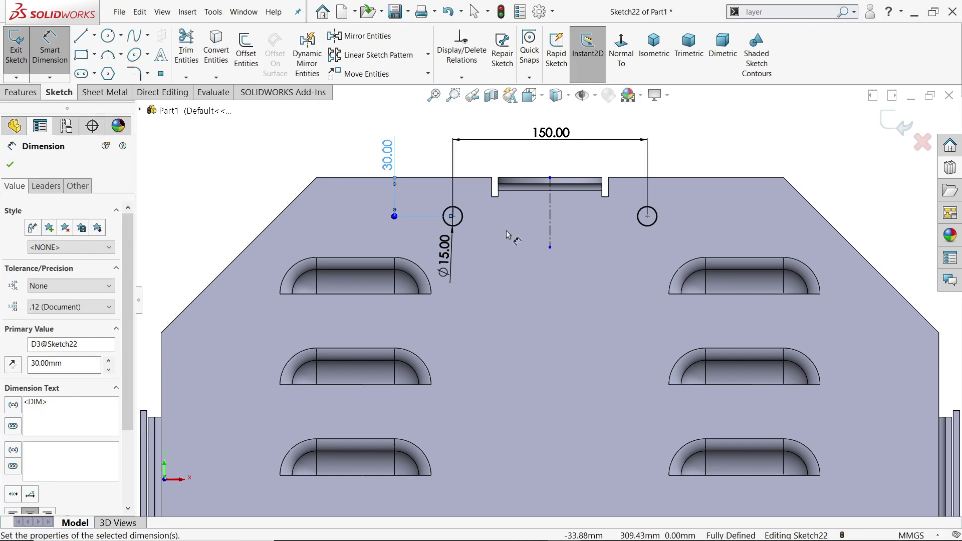
Extruded-cut the hole sketch Blind, linked to sheet thickness, and view the result isometrically.
left_click(104, 92)
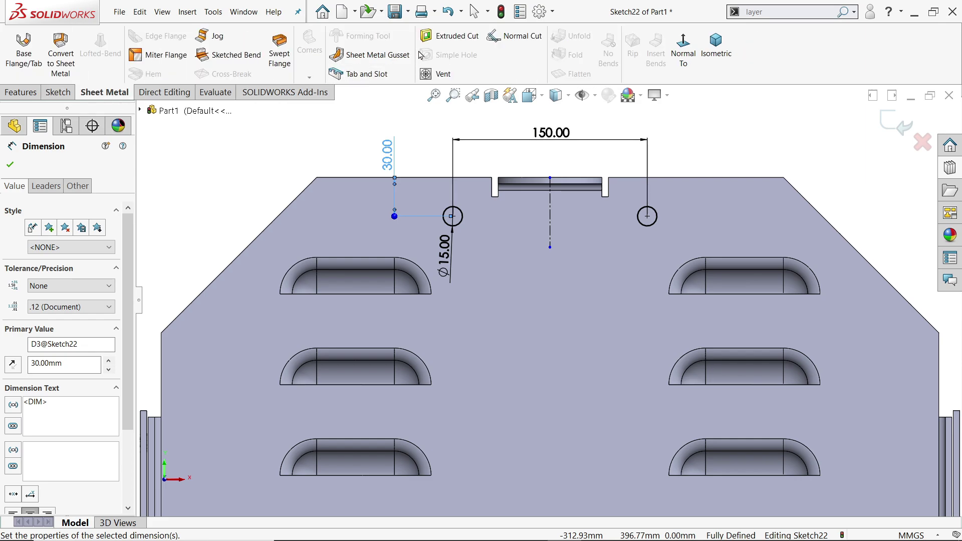
left_click(447, 36)
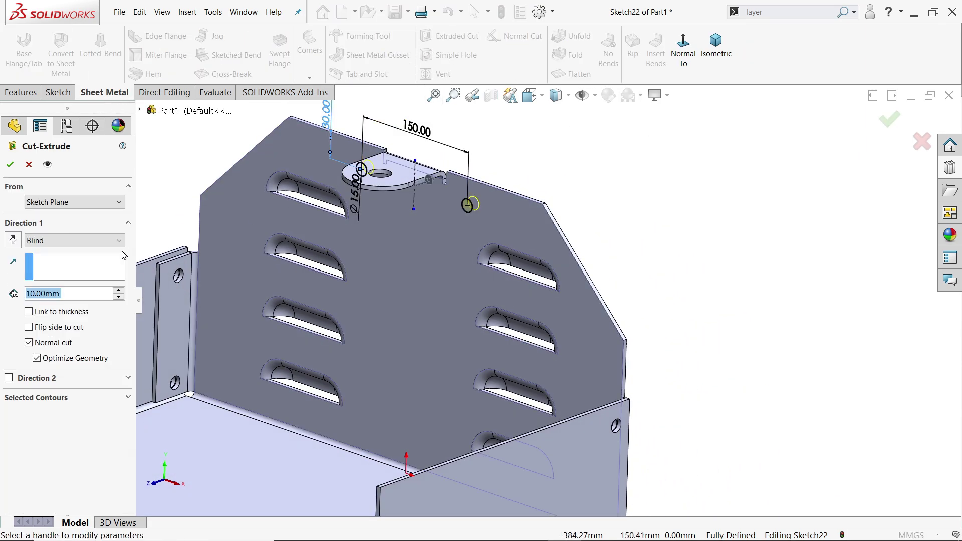
left_click(48, 243)
left_click(47, 244)
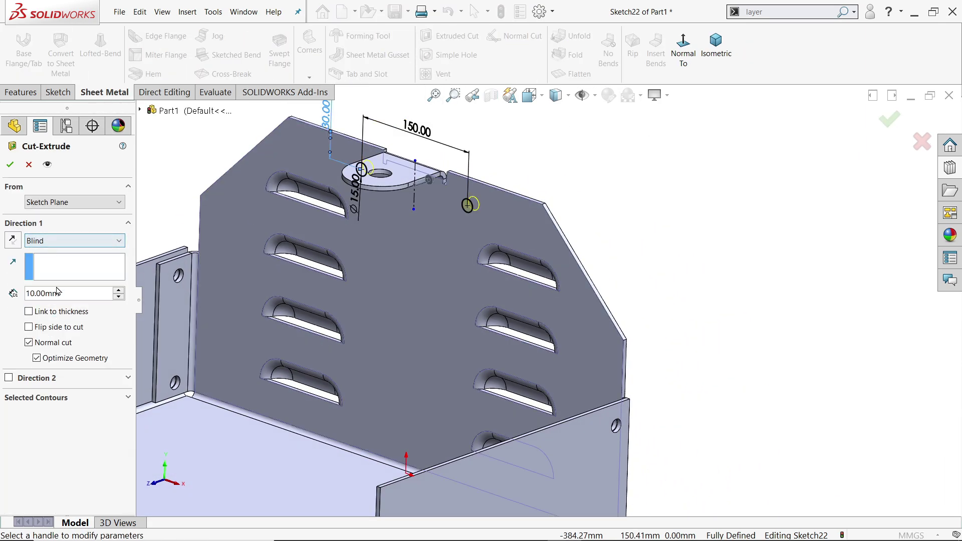
left_click(59, 314)
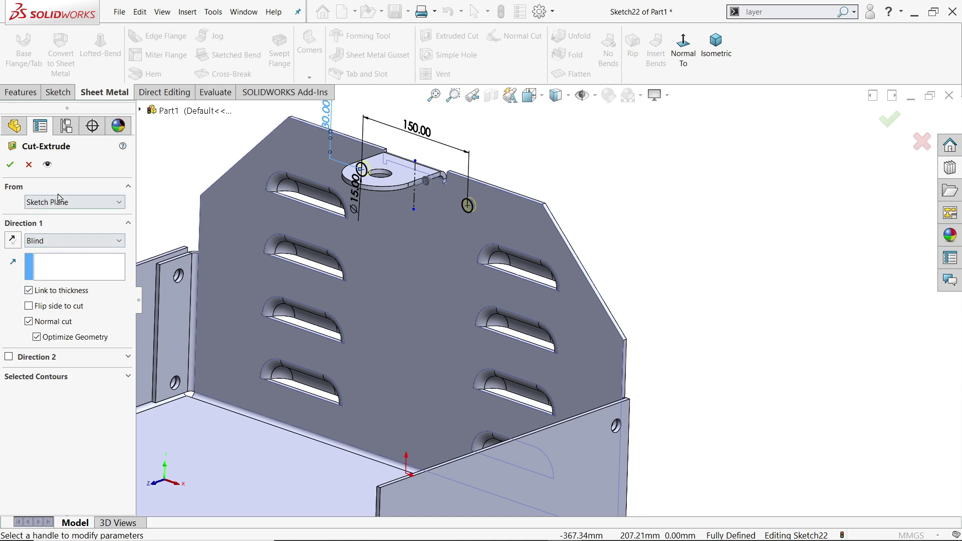
left_click(10, 164)
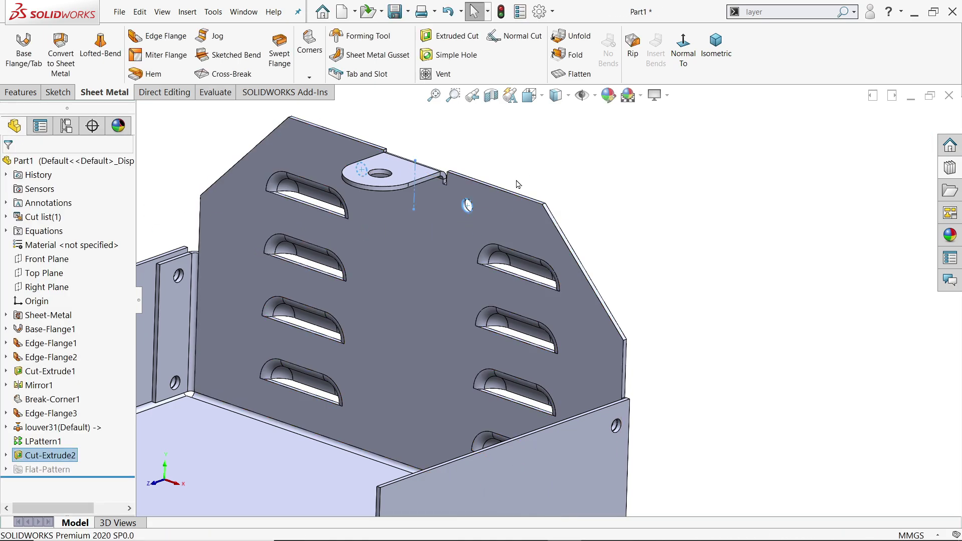
scroll(442, 228, "up", 5)
mouse_move(442, 227)
middle_mouse_down()
mouse_move(538, 133)
mouse_move(501, 197)
mouse_move(389, 226)
mouse_move(463, 202)
middle_mouse_up()
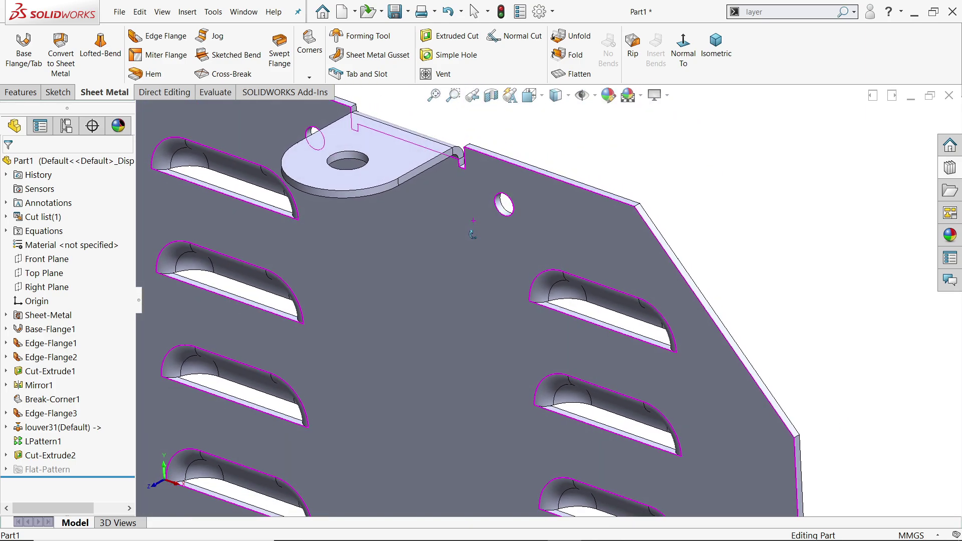
left_click(716, 44)
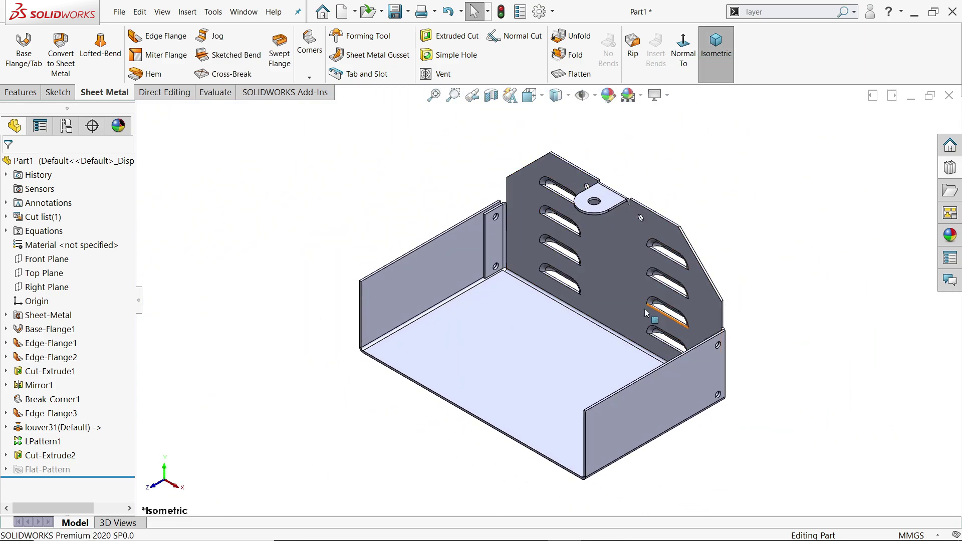
scroll(526, 335, "down", 2)
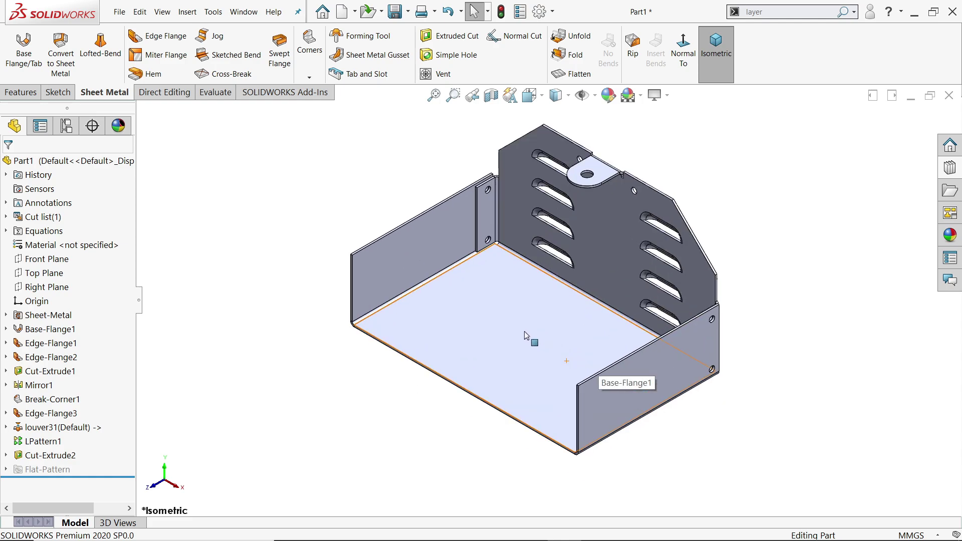
Mirror the enclosure body across the side flange face to create the opposite end panel.
left_click(22, 91)
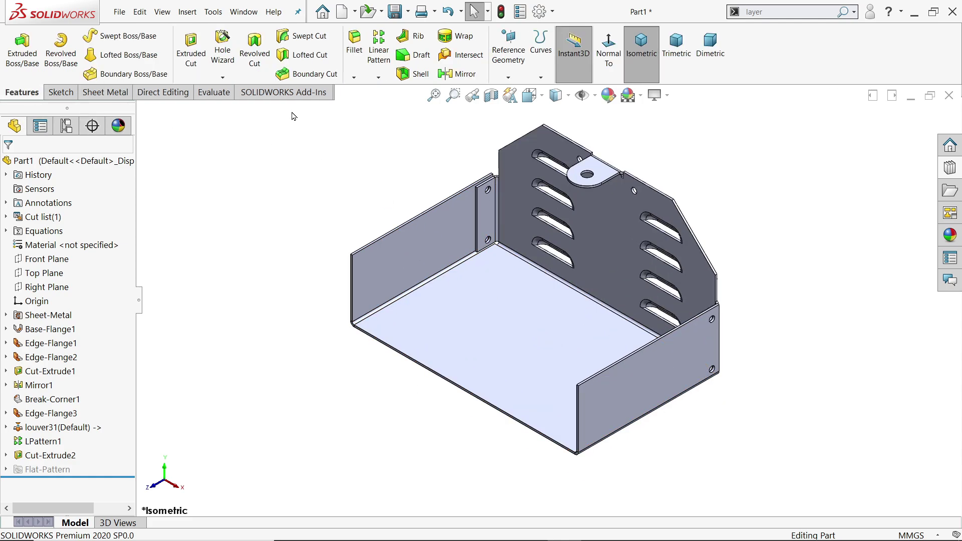
left_click(457, 74)
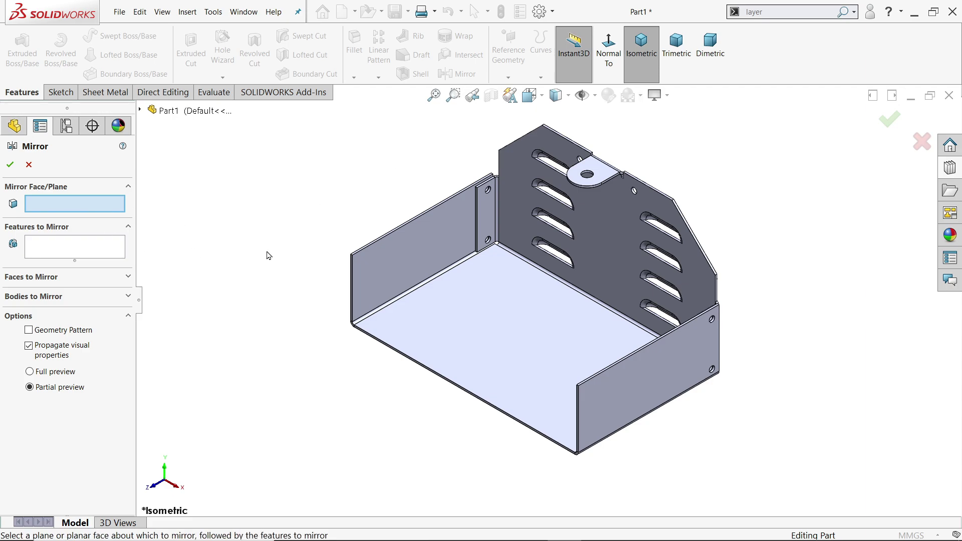
scroll(544, 335, "down", 3)
scroll(442, 275, "down", 2)
left_click(429, 280)
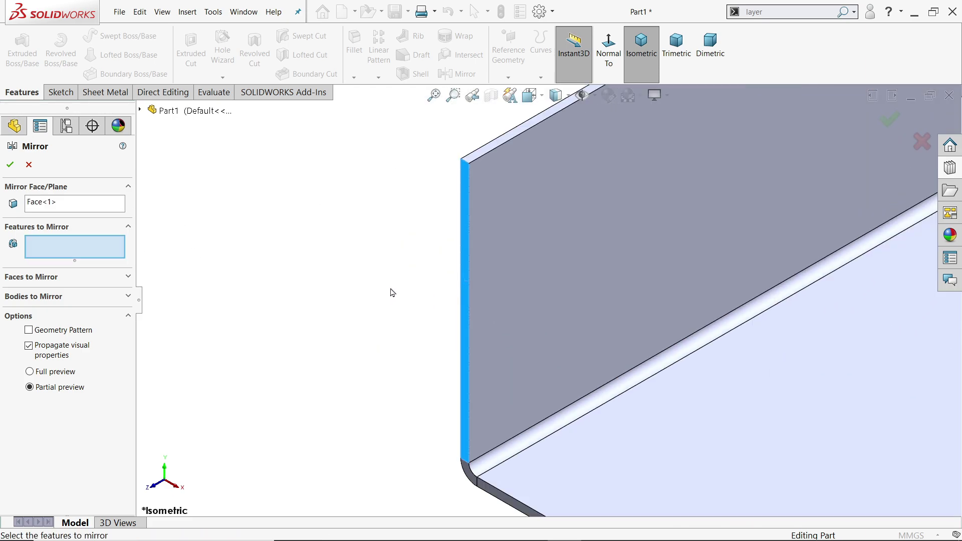
scroll(414, 294, "up", 6)
scroll(215, 329, "down", 3)
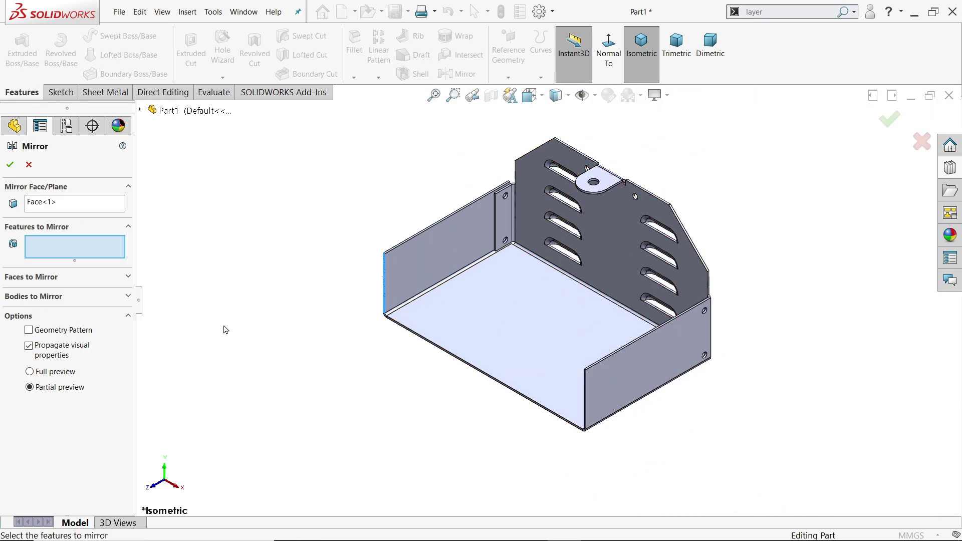
left_click(63, 298)
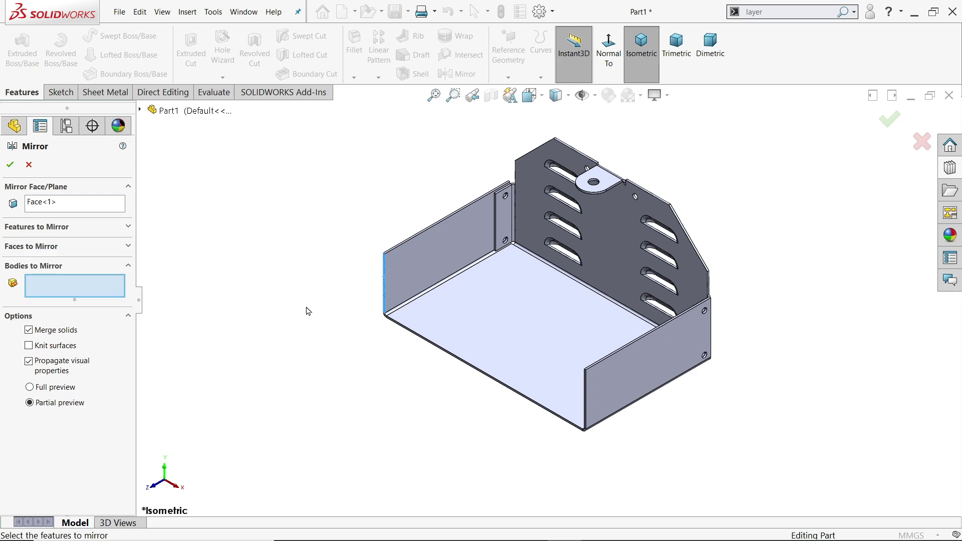
left_click(543, 317)
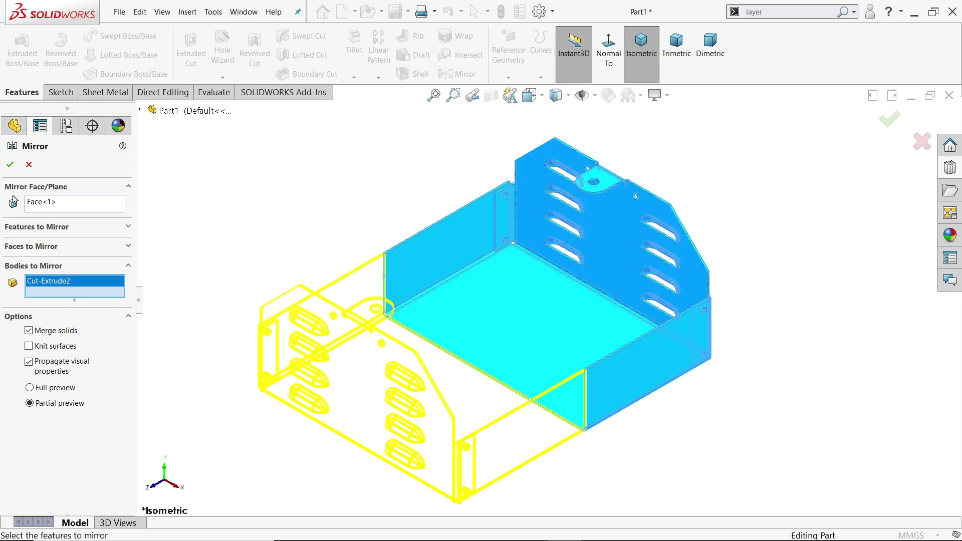
left_click(10, 165)
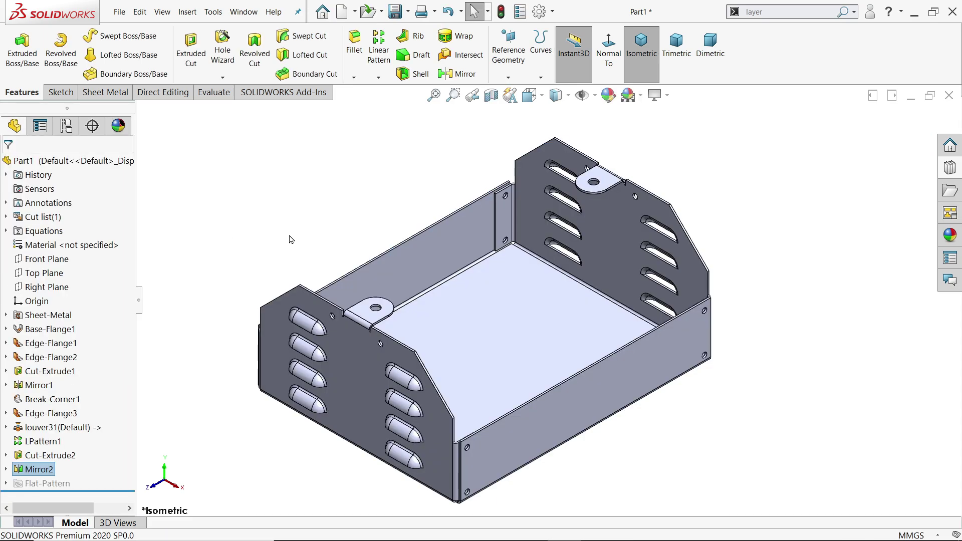
mouse_move(310, 260)
middle_mouse_down()
mouse_move(260, 249)
mouse_move(282, 265)
mouse_move(317, 264)
mouse_move(321, 251)
middle_mouse_up()
Flatten the sheet-metal enclosure and orbit to view the flat blank.
left_click(107, 94)
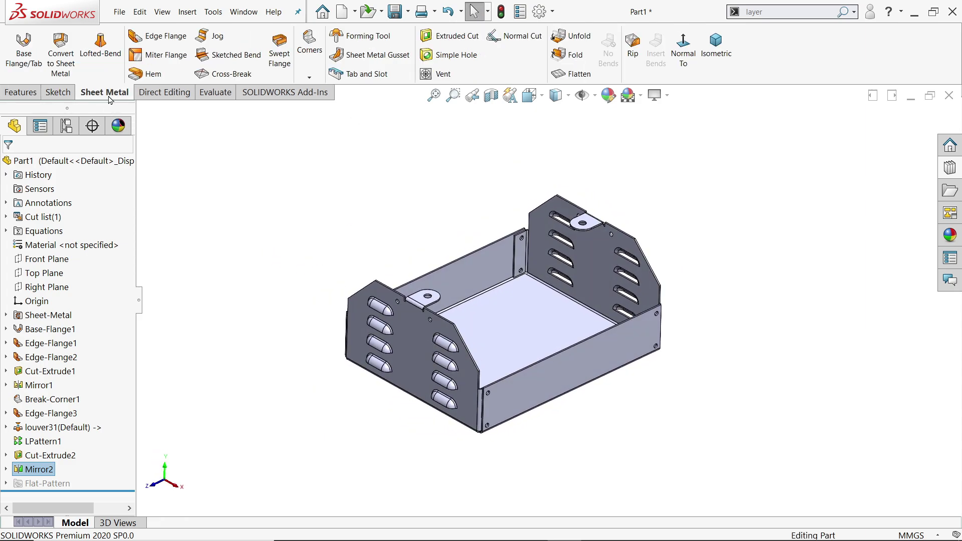
left_click(571, 74)
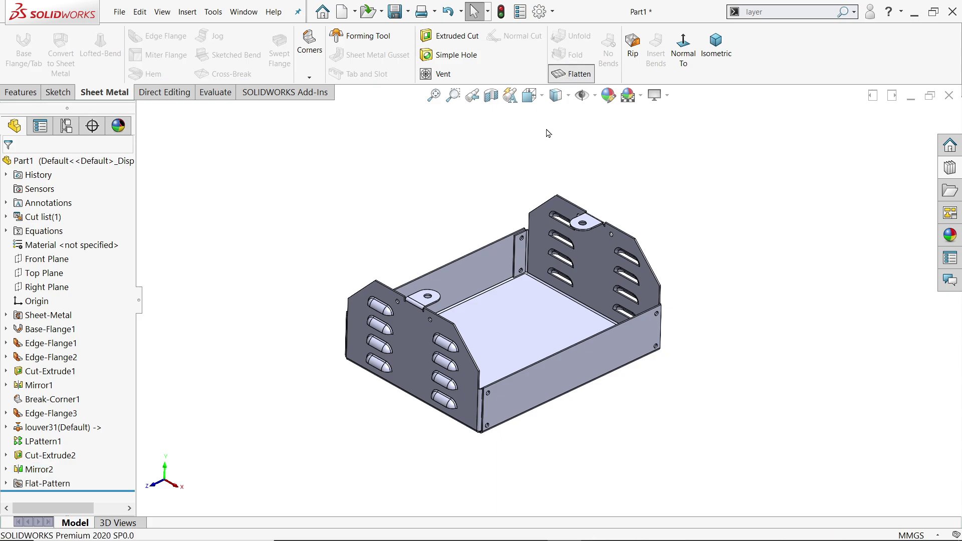
middle_click_drag(546, 179, 483, 386)
scroll(527, 322, "up", 5)
scroll(557, 285, "down", 3)
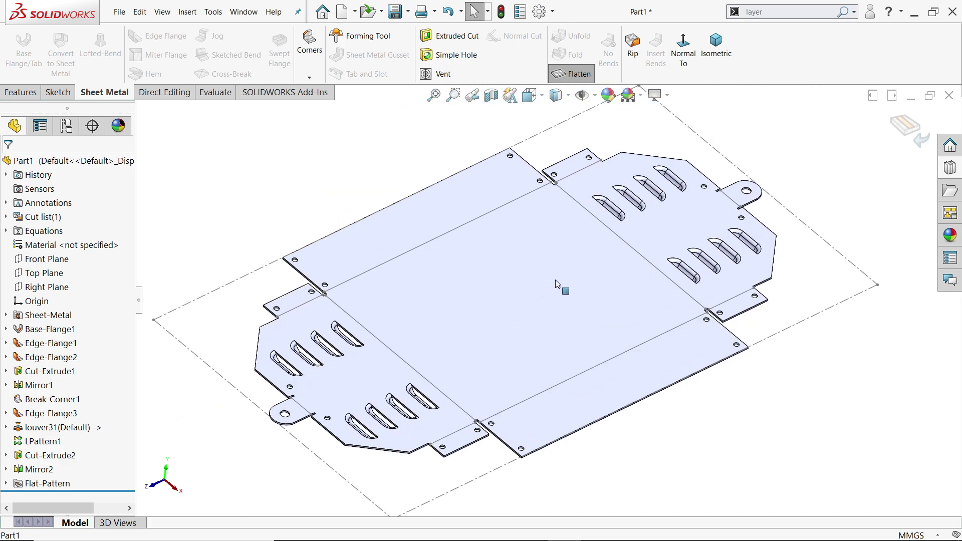
Export the sheet-metal flat pattern to Part1 DXF on the Desktop, saving after cleanup.
right_click(485, 273)
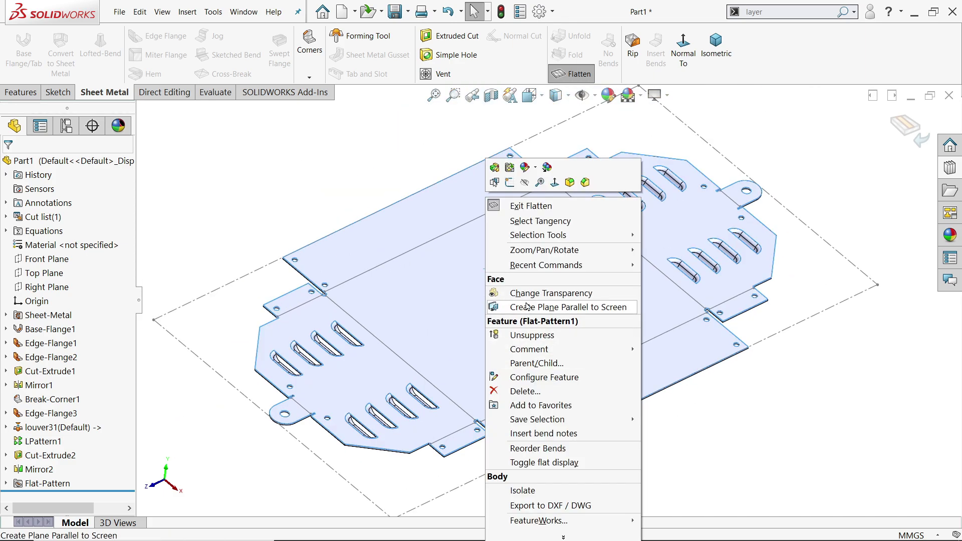
left_click(533, 506)
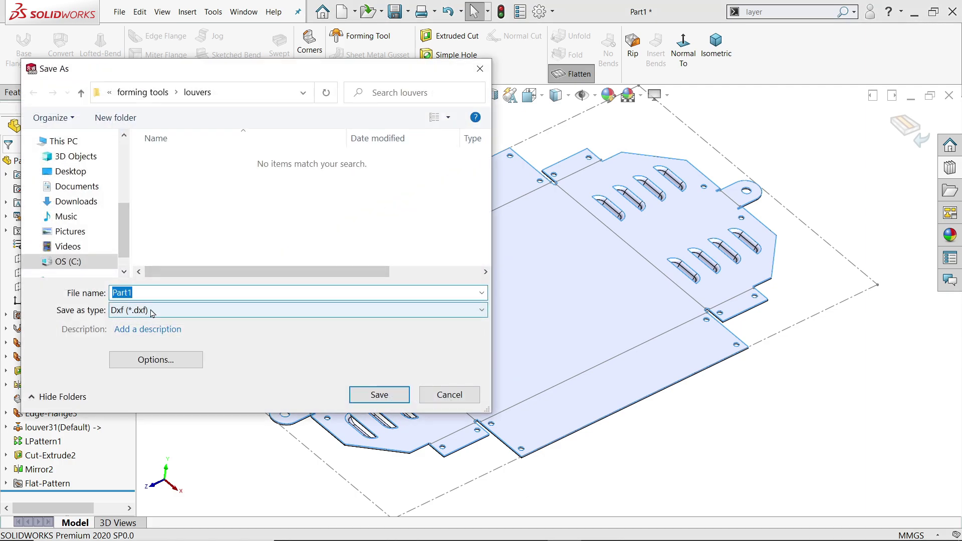
left_click(73, 171)
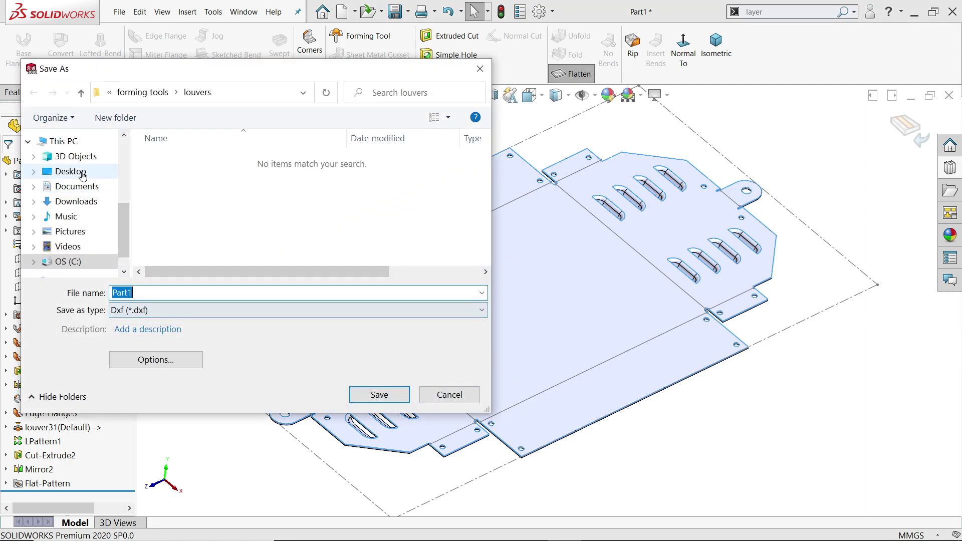
left_click(379, 396)
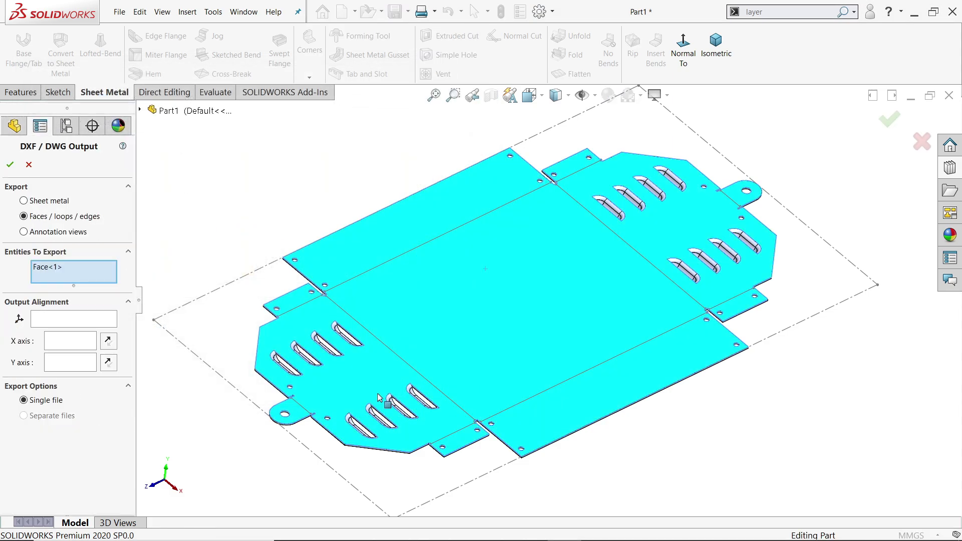
left_click(49, 202)
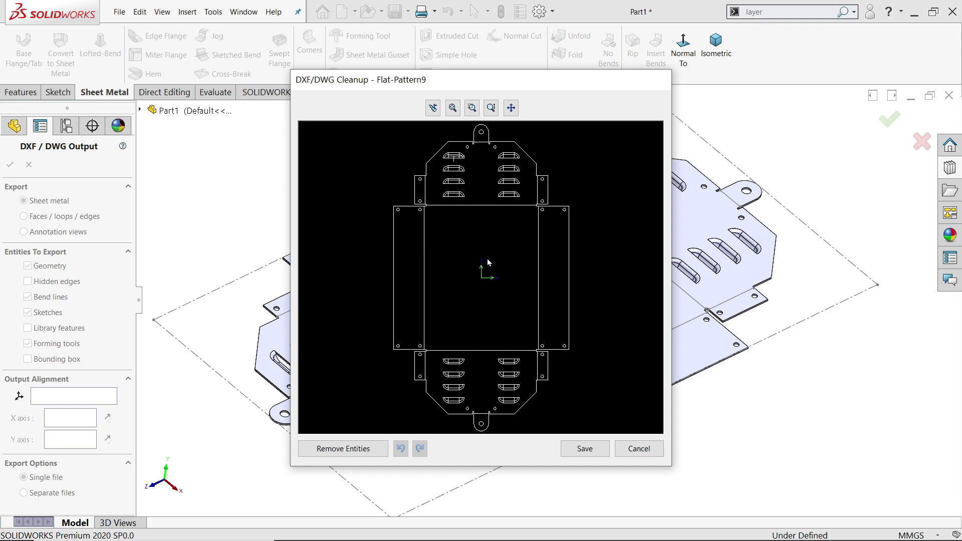
left_click(587, 449)
mouse_move(514, 356)
middle_mouse_down()
mouse_move(508, 305)
mouse_move(509, 340)
middle_mouse_up()
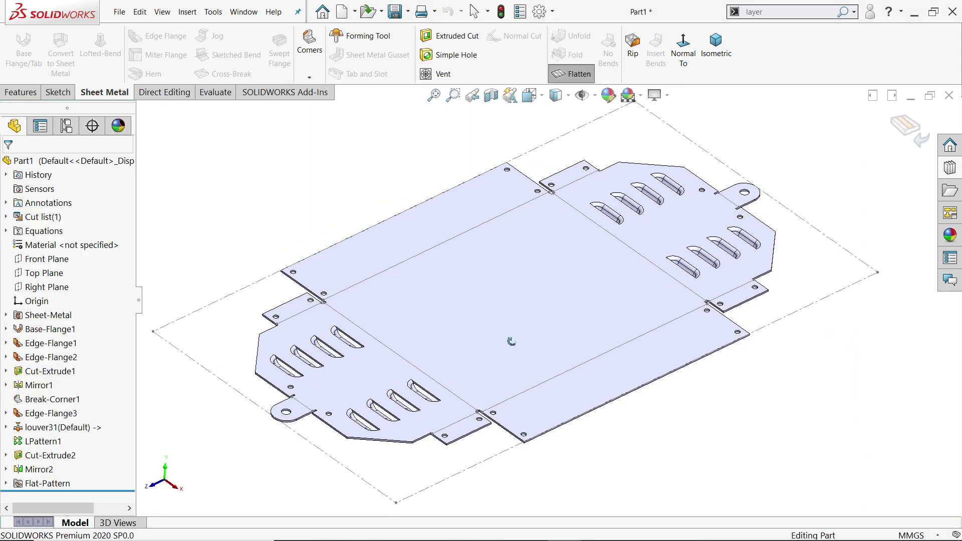
Unflatten the enclosure and apply a yellow appearance to the whole part.
left_click(566, 75)
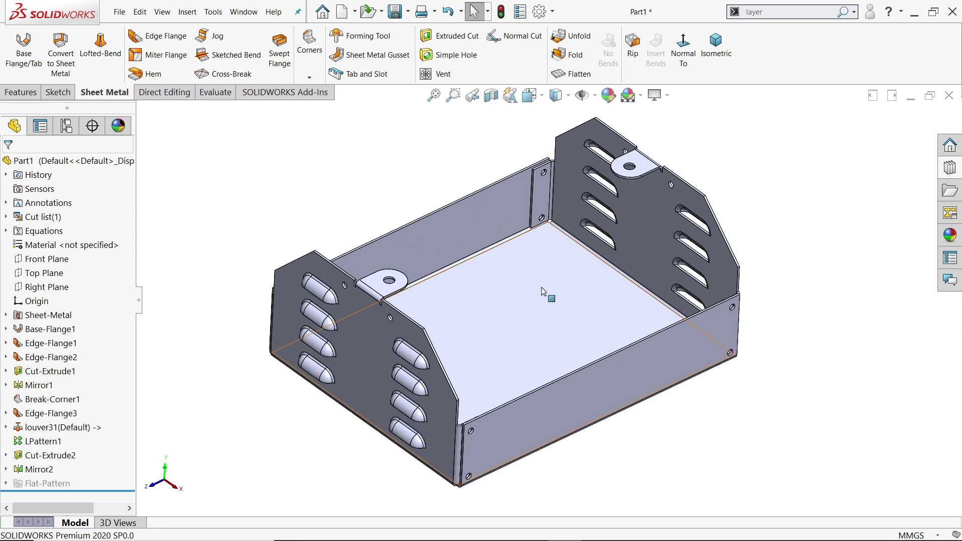
middle_click_drag(548, 294, 543, 221)
left_click(608, 95)
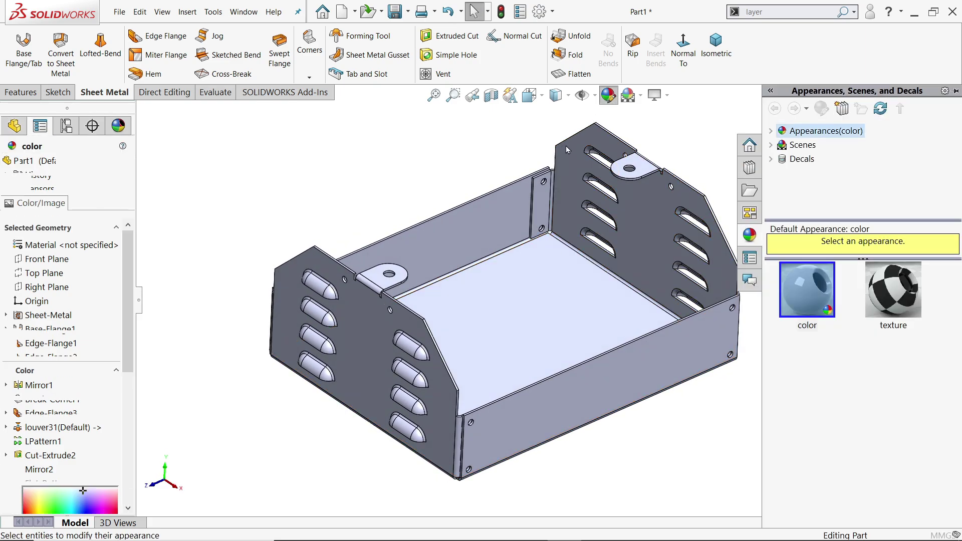
left_click(52, 453)
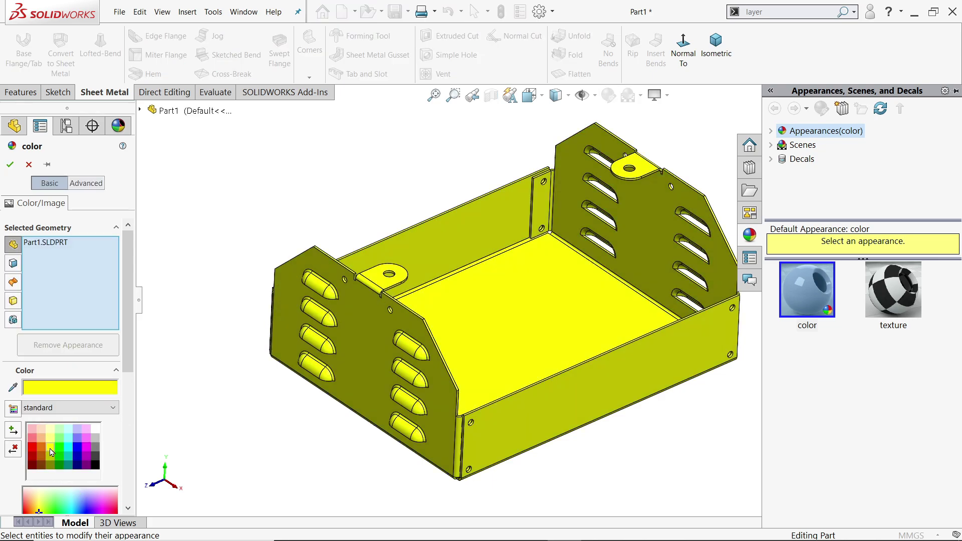
left_click(10, 164)
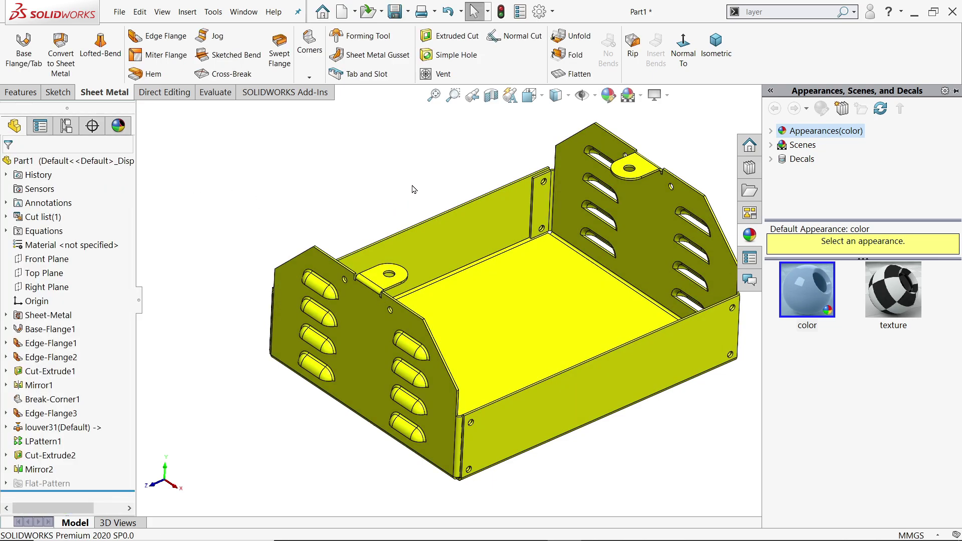